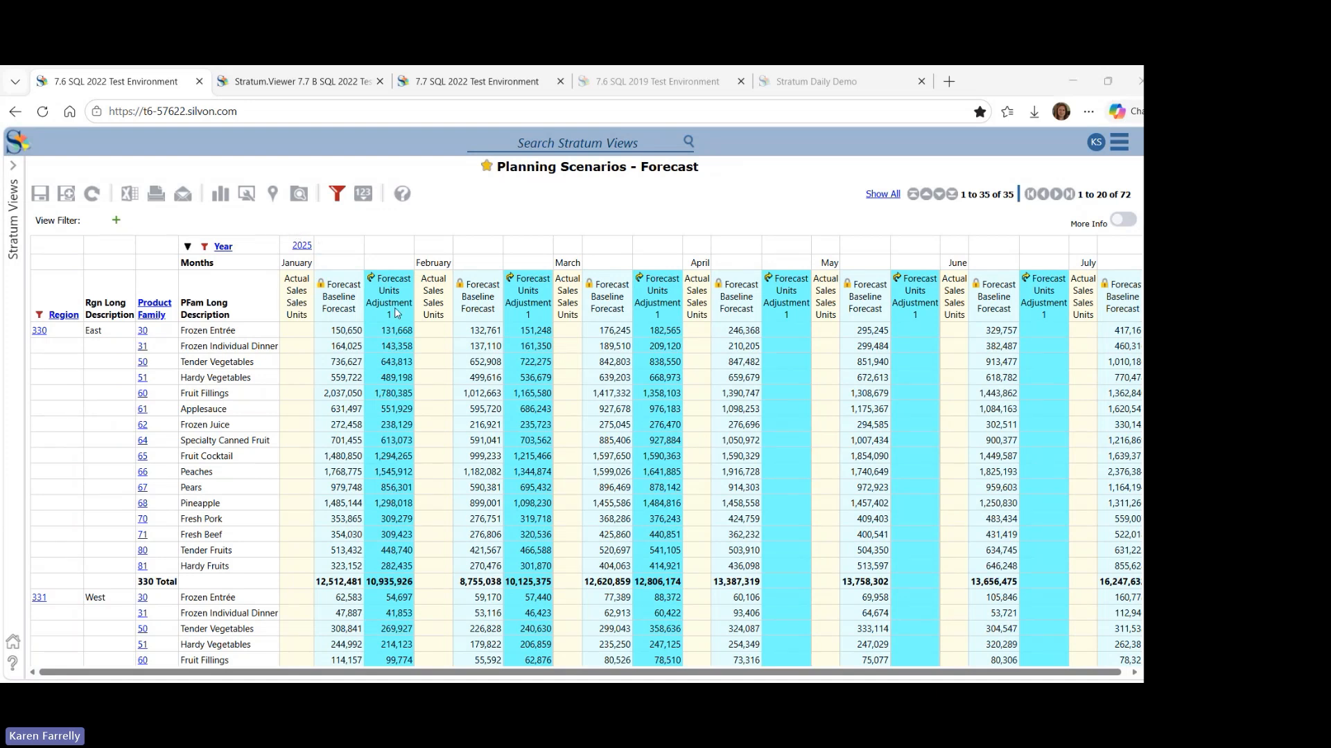
# Highlight the Forecast Units Adjustment 1 columns for January, February and March 2025 one after another
pyautogui.click(385, 237)
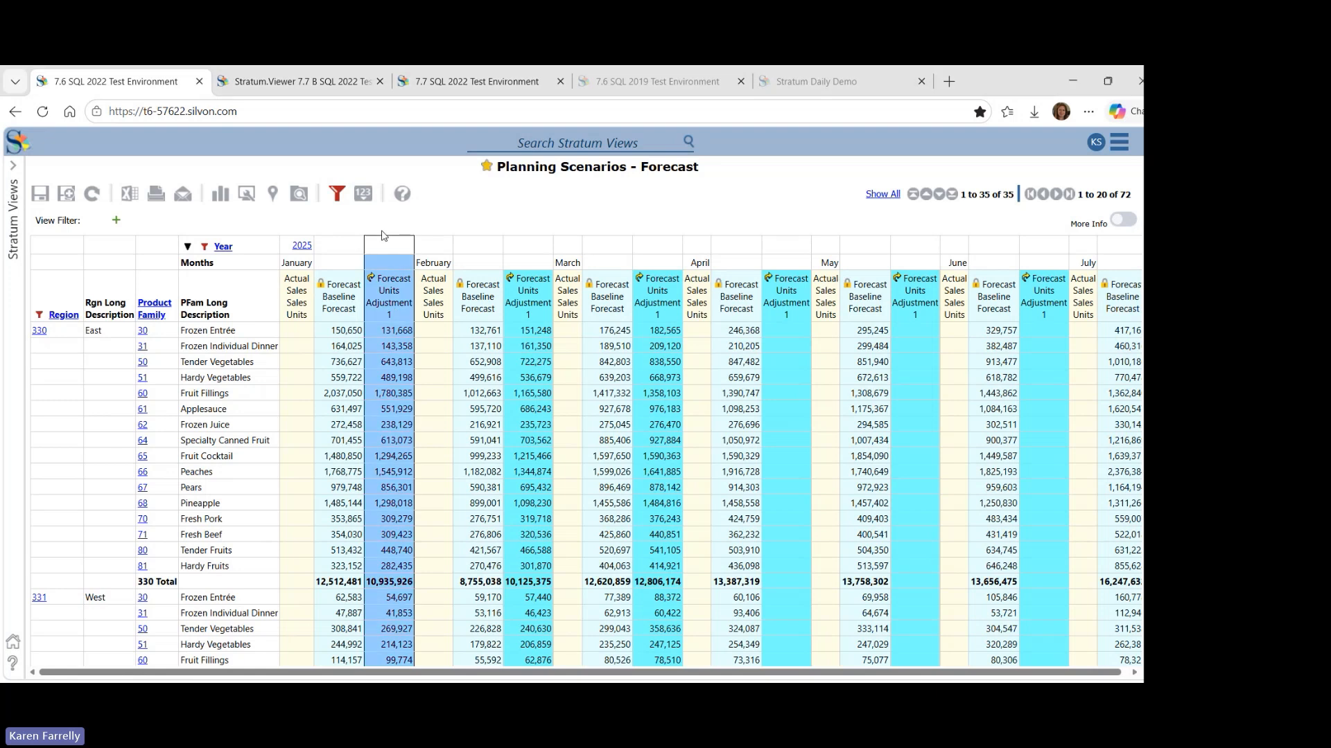
pyautogui.click(530, 237)
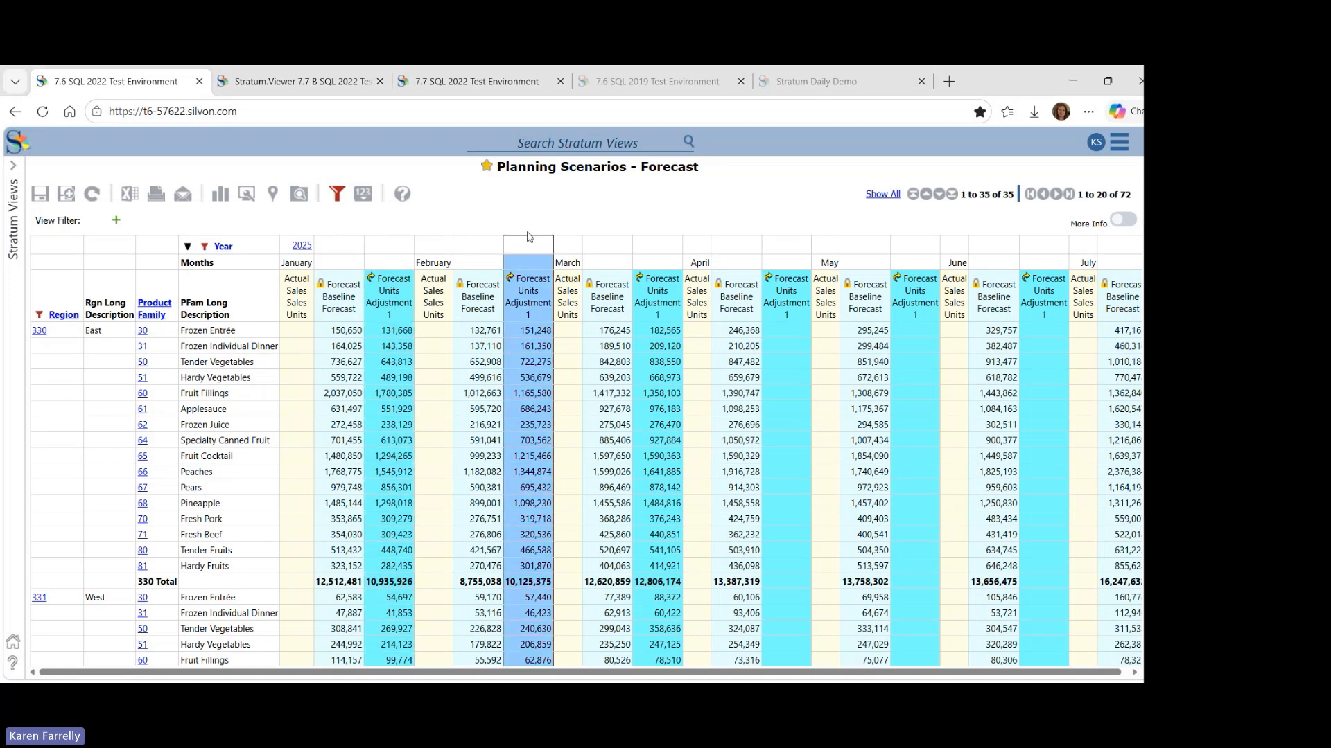
pyautogui.click(659, 243)
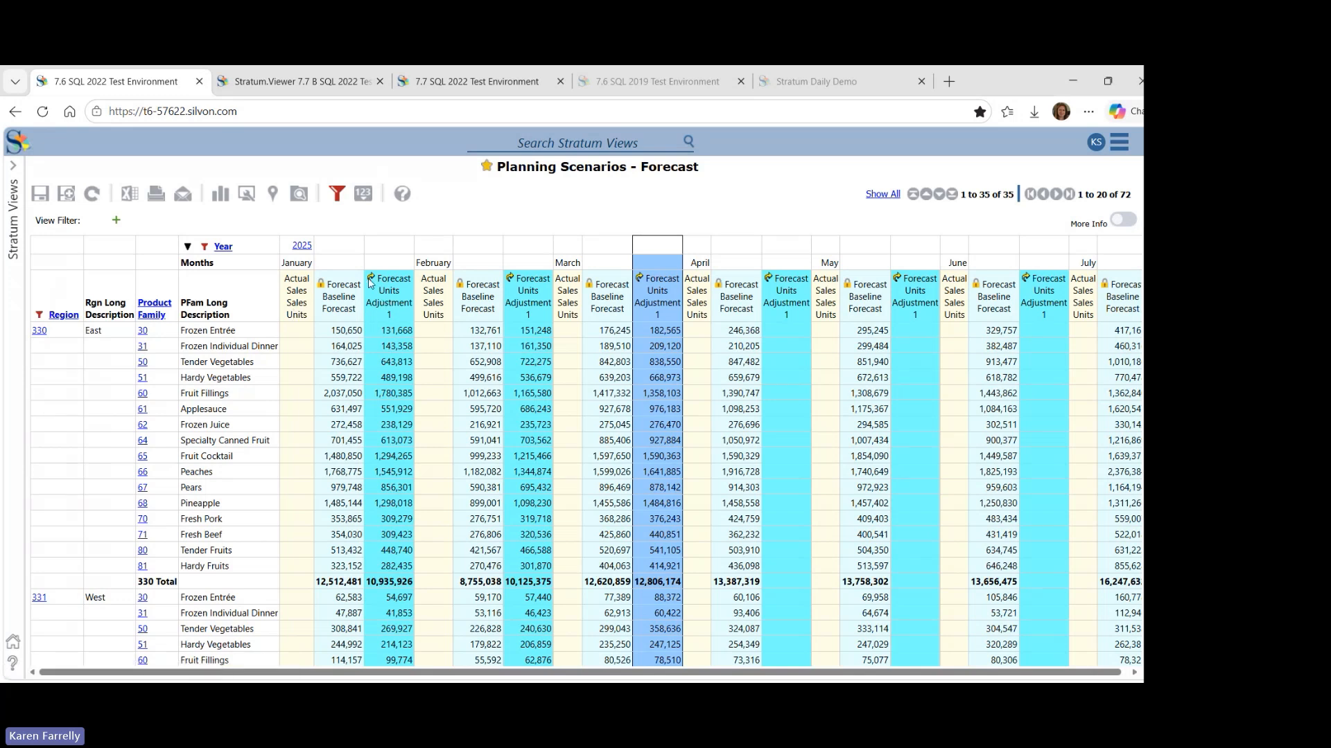
# Set the January Forecast Units Adjustment 1 for Frozen Entrée in region 330 East to 131,663
pyautogui.click(391, 331)
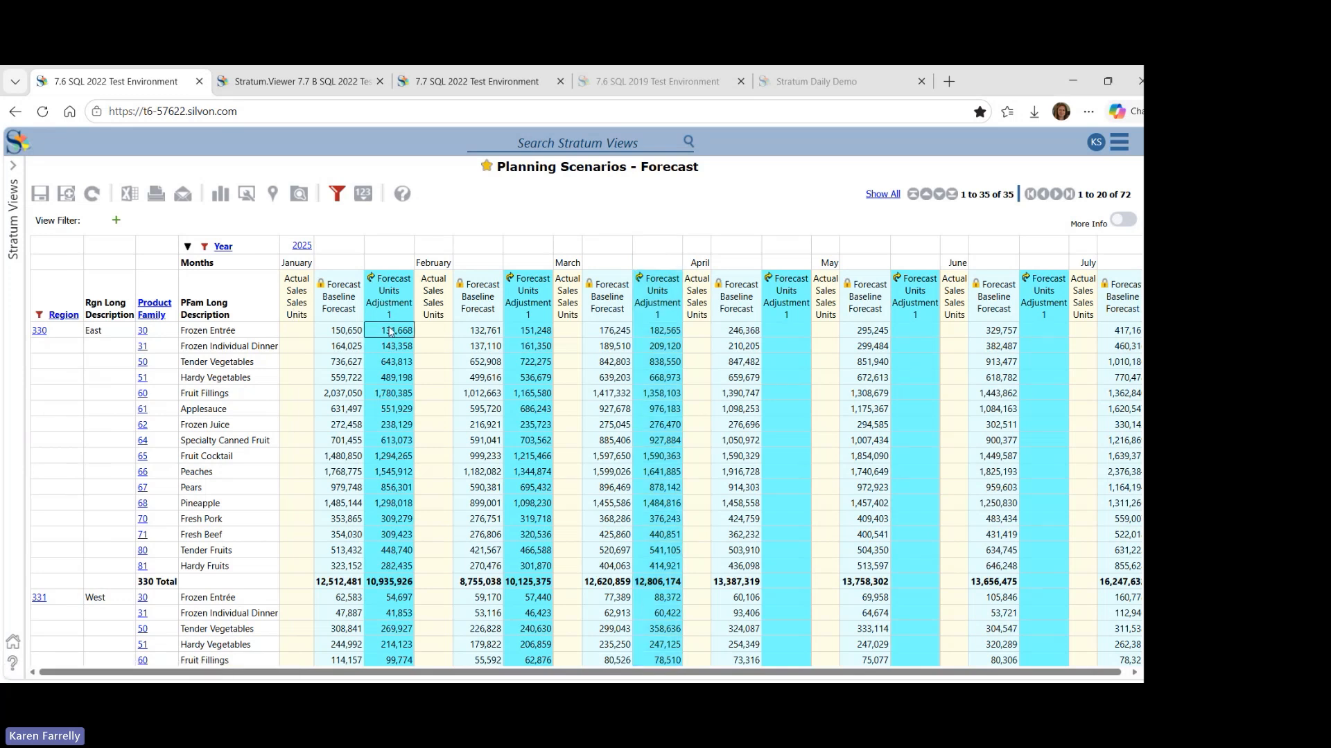
pyautogui.click(408, 335)
pyautogui.click(408, 335)
pyautogui.click(394, 393)
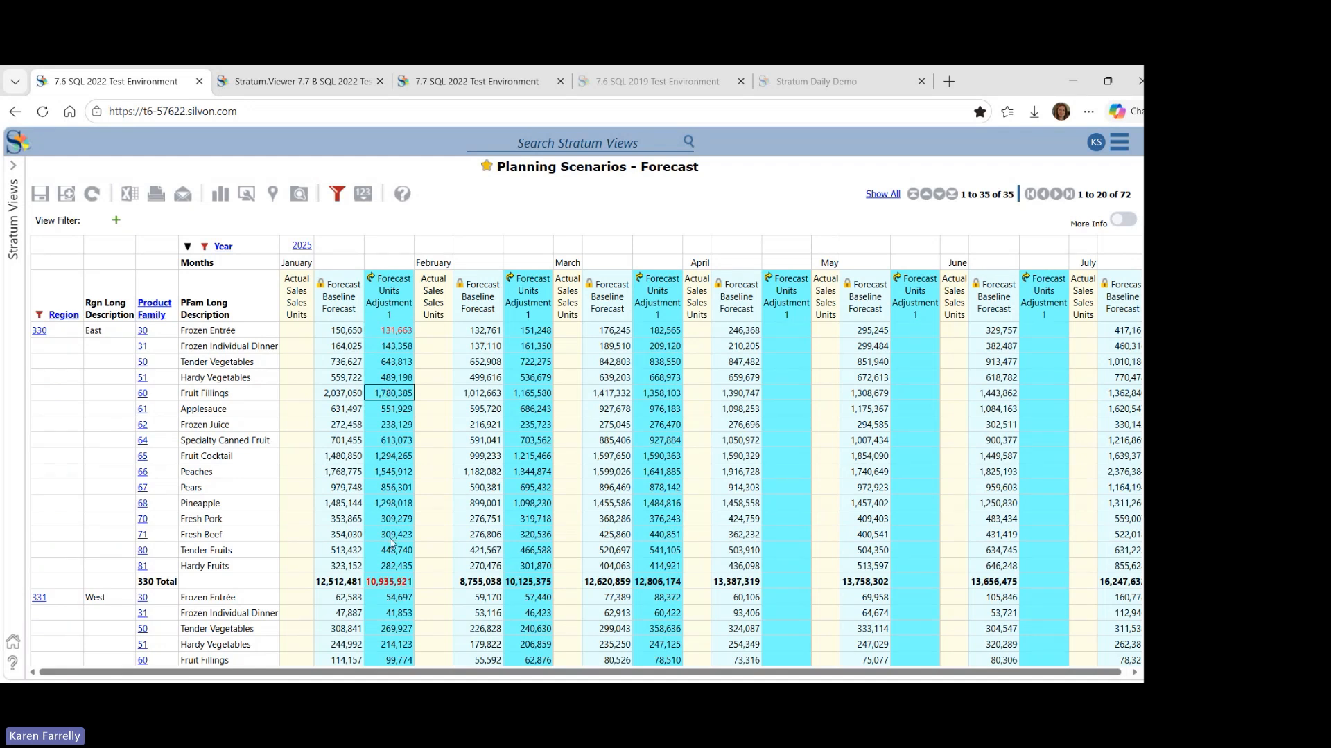
# Set the February Forecast Units Adjustment 1 on the 330 Total row to 11,125,374
pyautogui.click(531, 585)
pyautogui.click(531, 585)
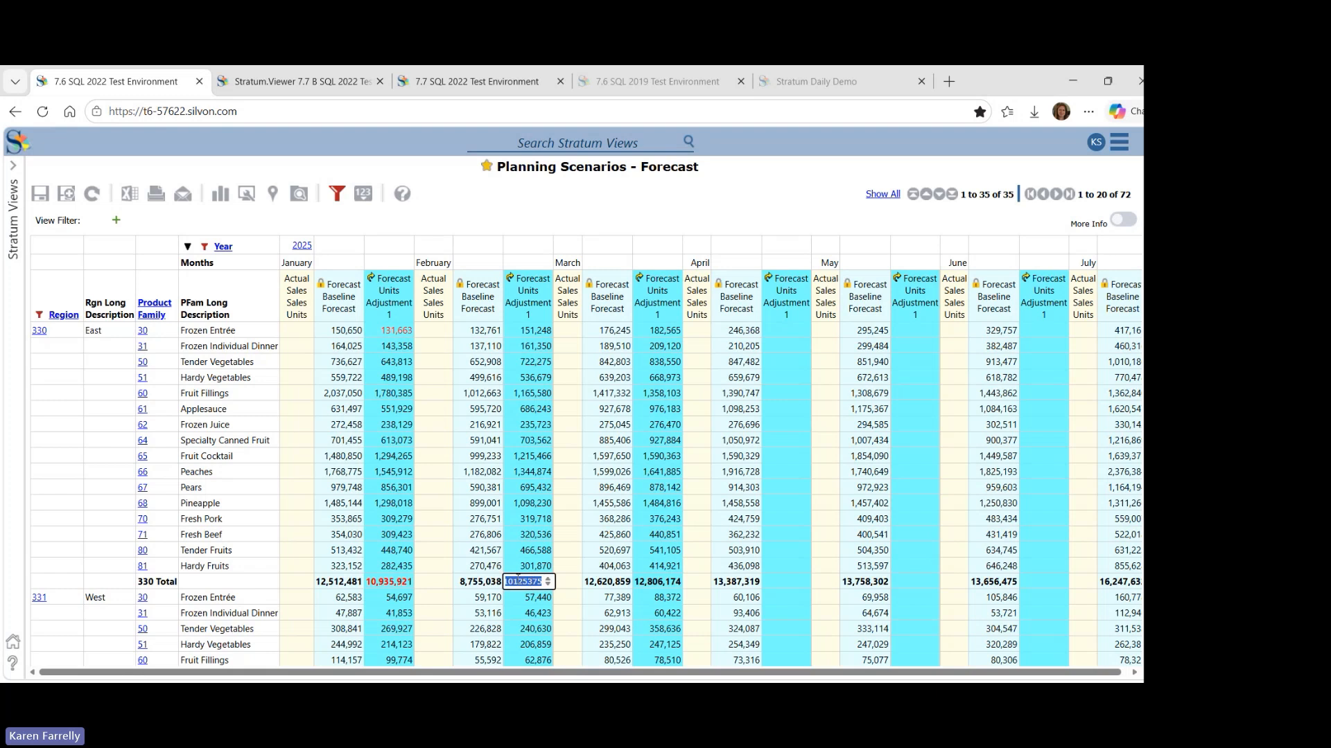
pyautogui.click(514, 581)
pyautogui.press('BackSpace')
pyautogui.write('1')
pyautogui.click(596, 227)
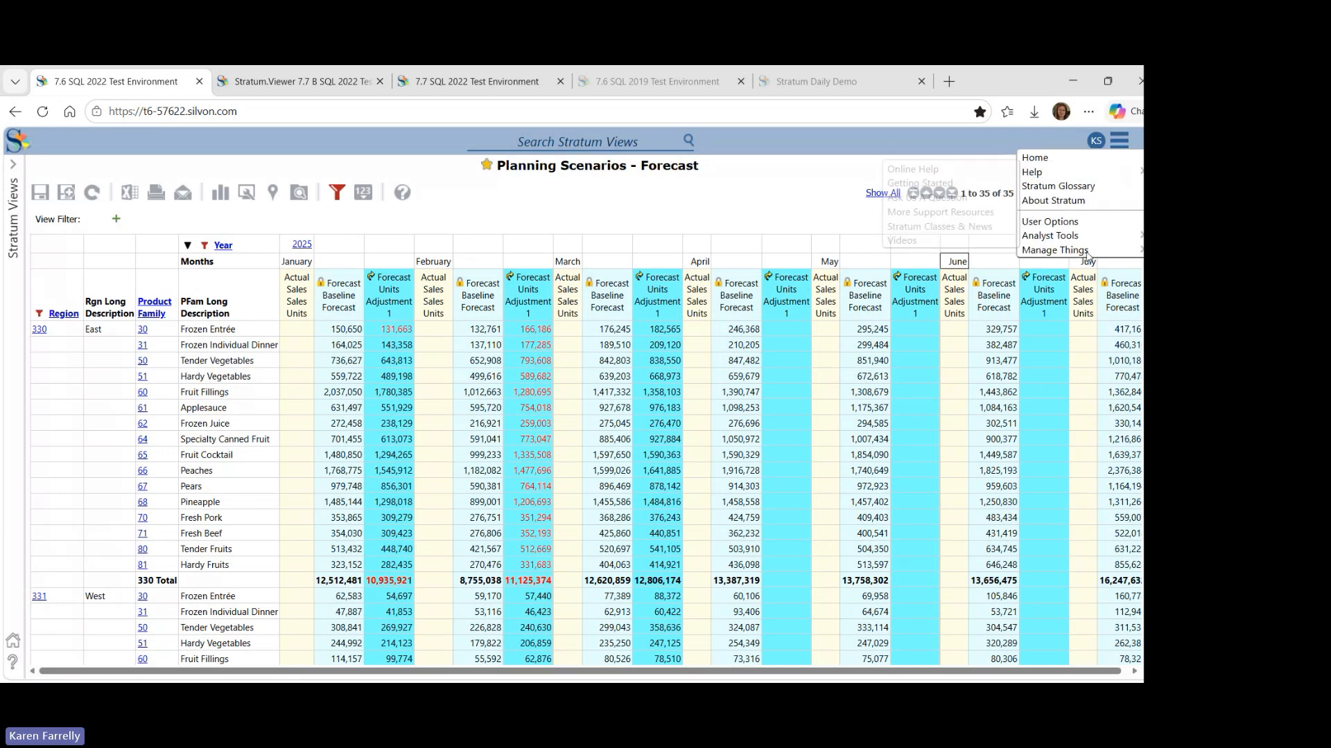
# Open the Data Copy list and select the entries For 2025 Forecast Adjustments Q1 and More 2025 Forecast Adjustments Q2
pyautogui.moveTo(1117, 144)
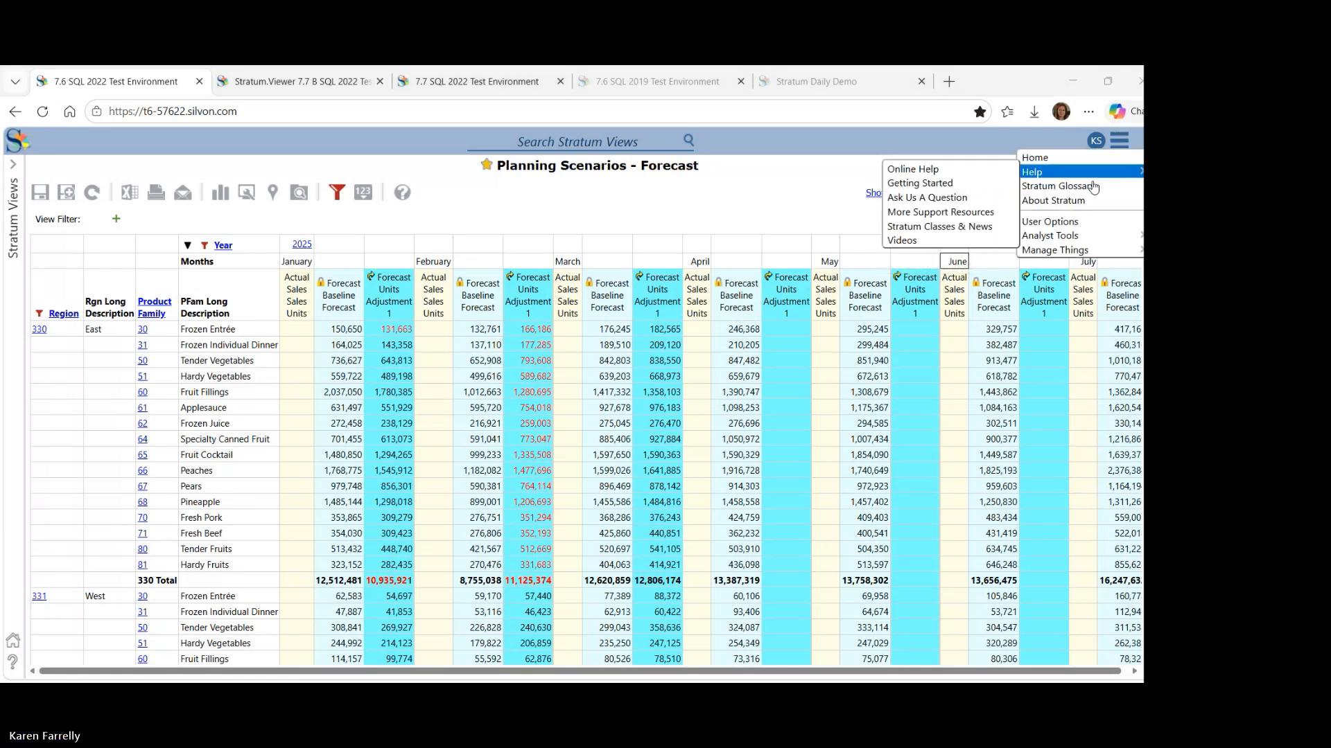
pyautogui.moveTo(1071, 240)
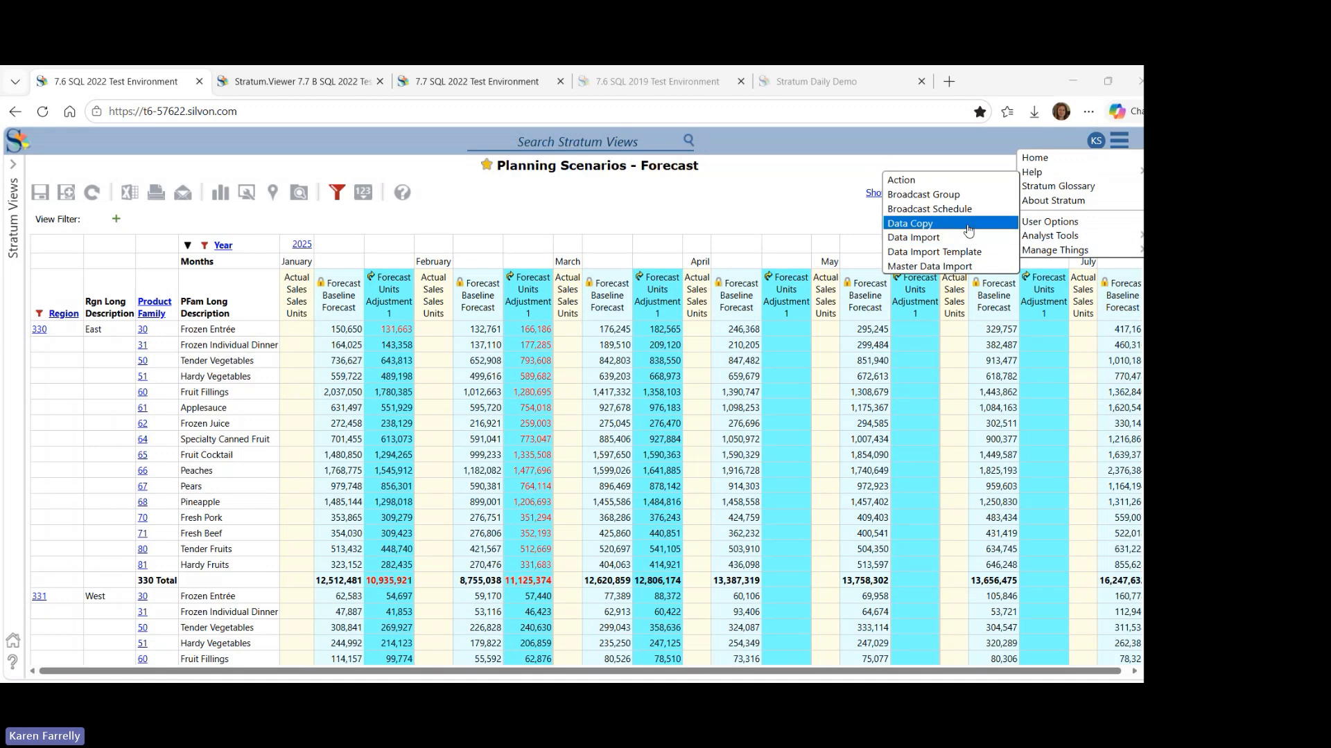
pyautogui.click(910, 223)
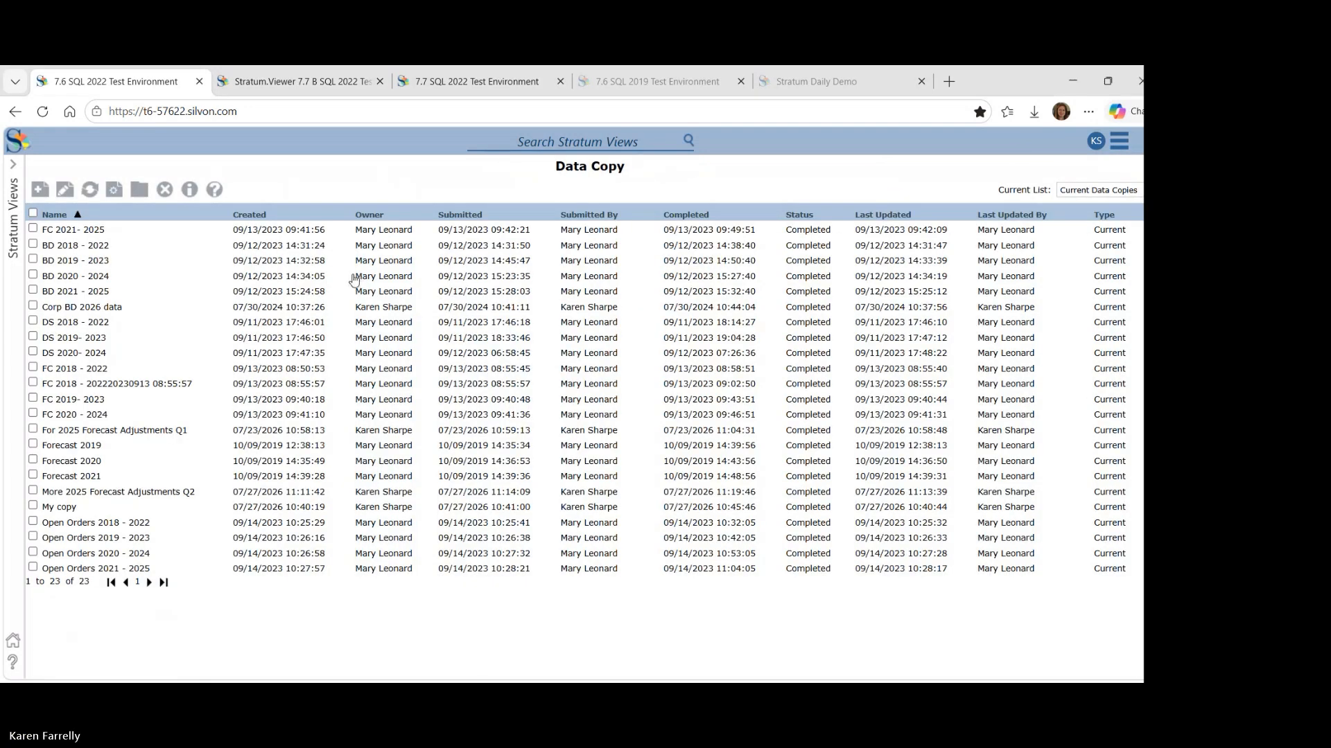
pyautogui.click(152, 432)
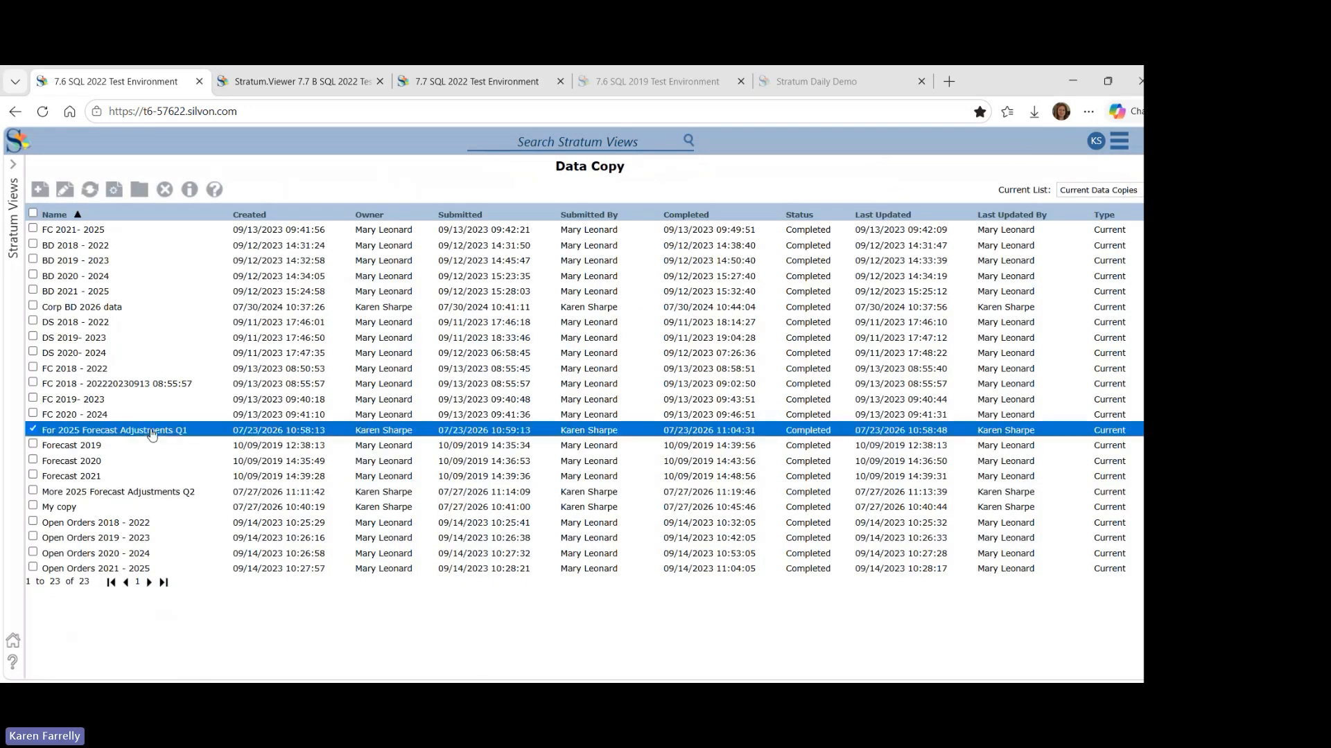
pyautogui.click(148, 494)
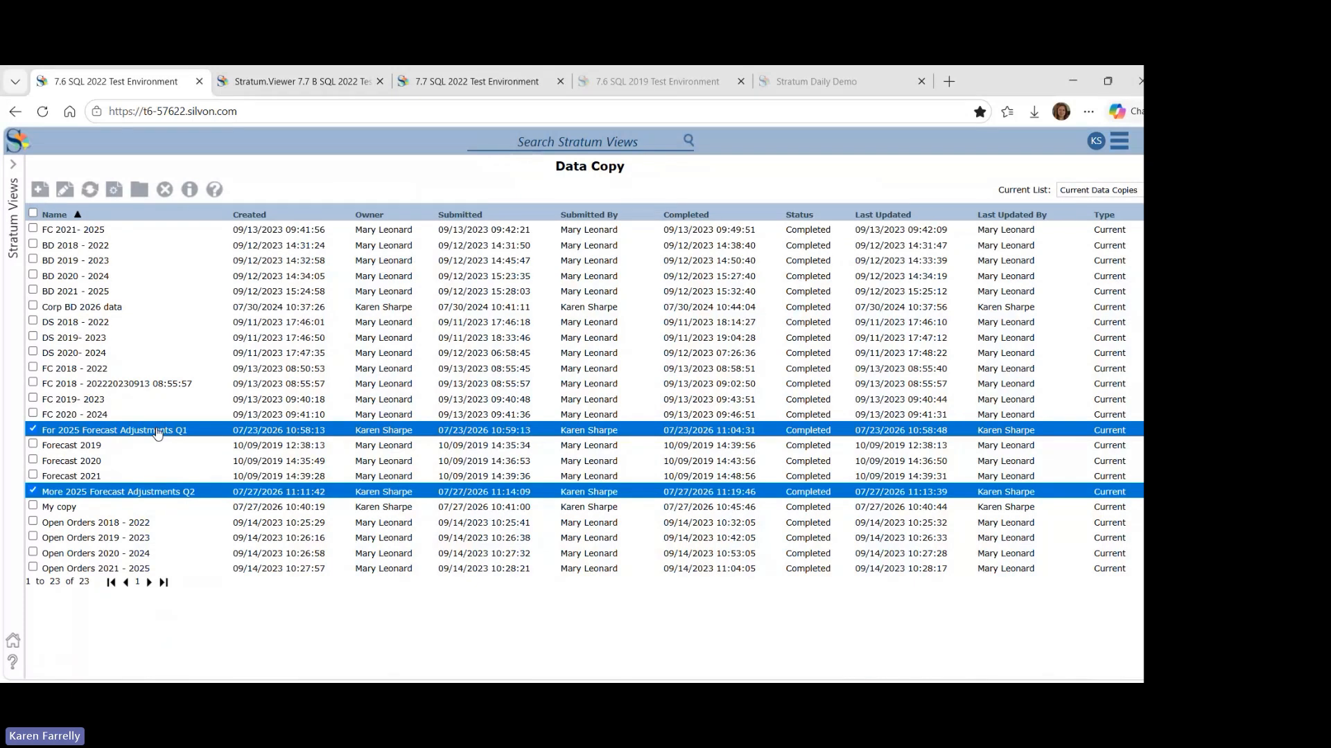
# Create a new data copy named "For 2025 Forecast Adjustments Q1 April June" with the email body "my test"
pyautogui.click(40, 190)
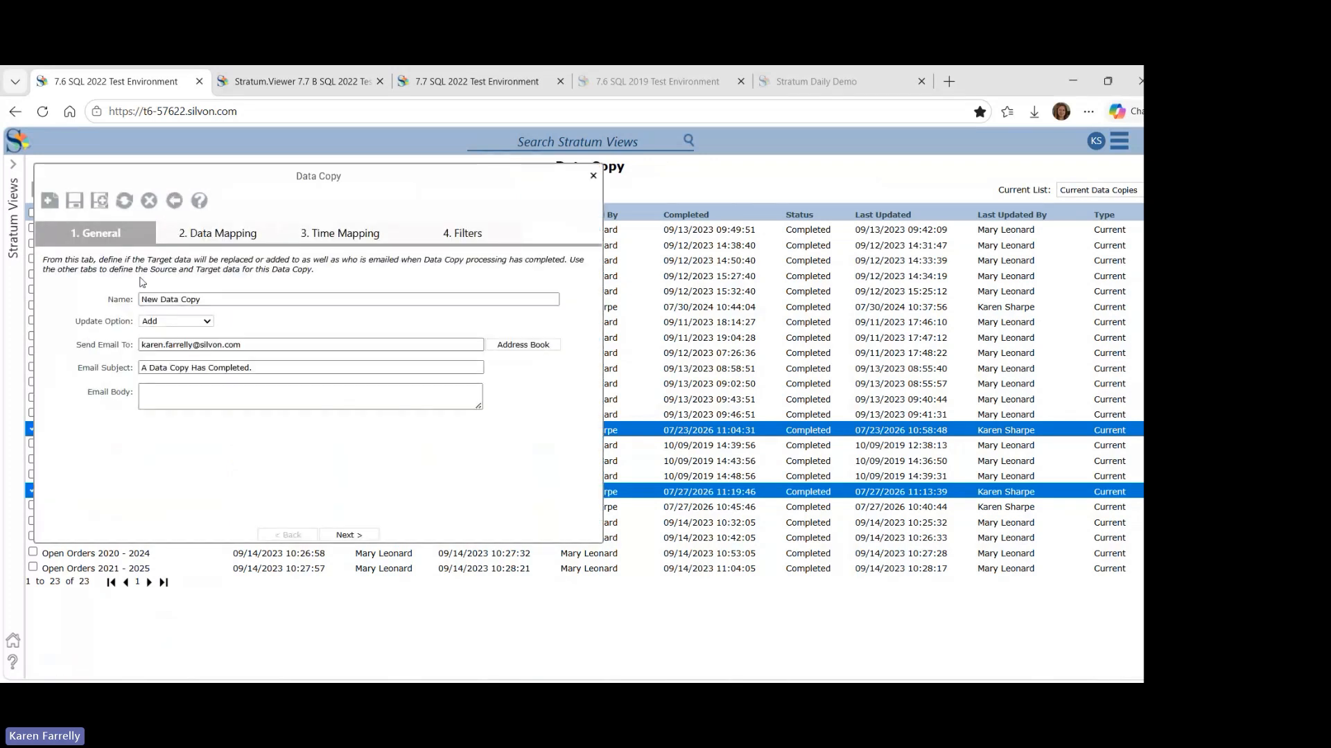
pyautogui.moveTo(214, 300); pyautogui.dragTo(136, 302)
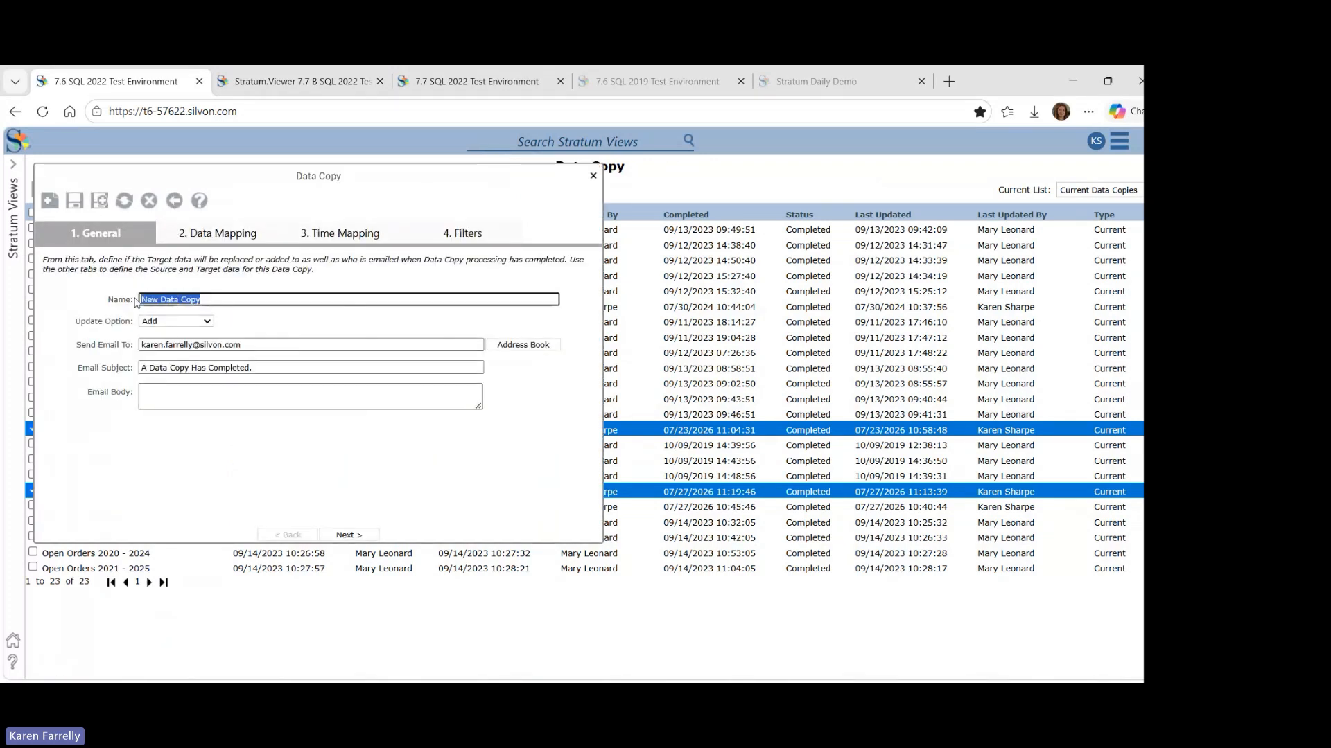
pyautogui.write('FOre')
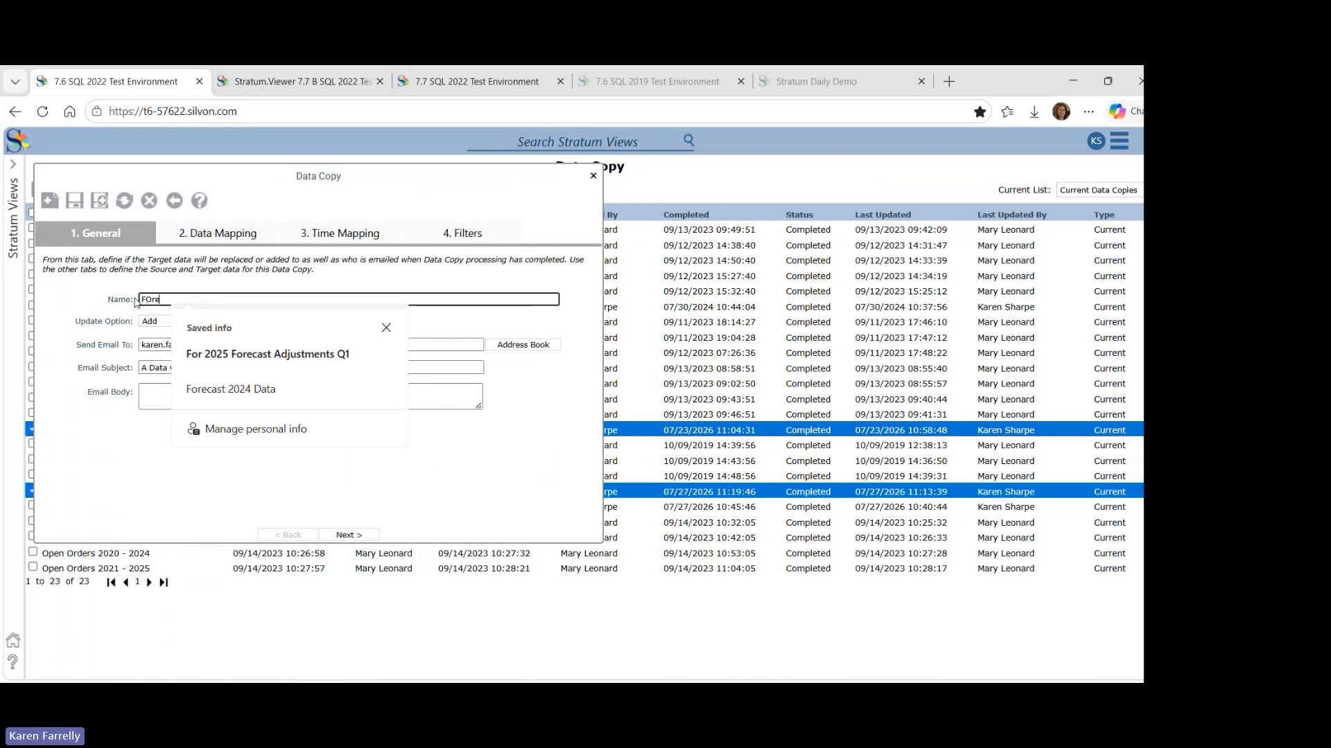
pyautogui.click(264, 355)
pyautogui.write('A')
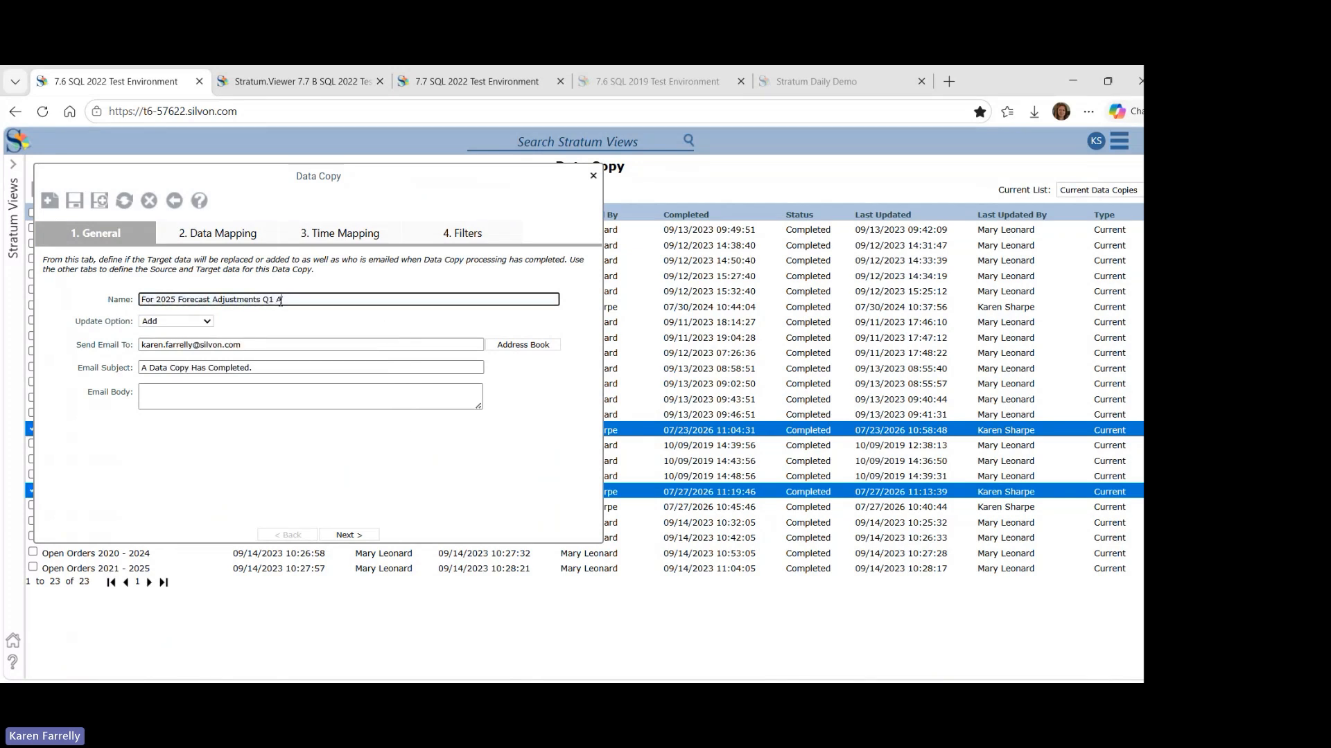
pyautogui.write('pril June')
pyautogui.click(161, 392)
pyautogui.write('my test')
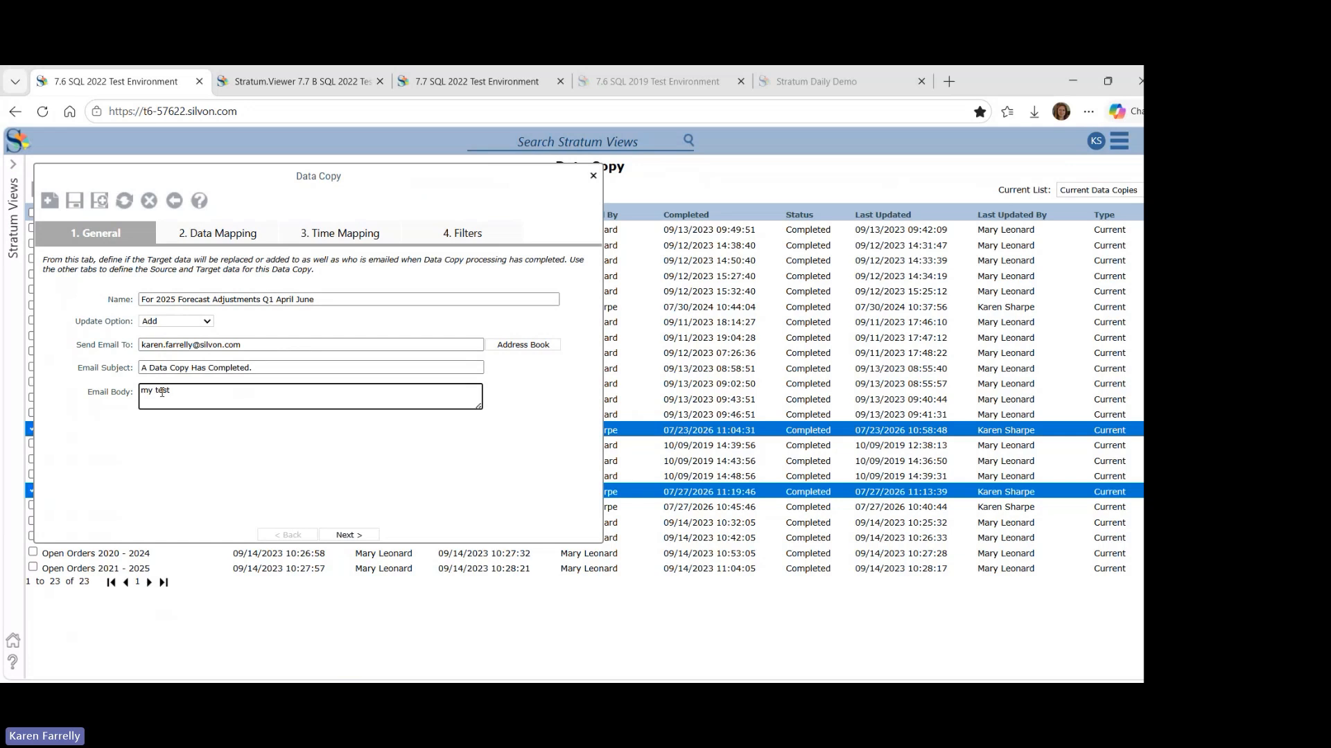
# In the data mapping, set the source category to Actual Sales and the target category to Forecast
pyautogui.click(244, 233)
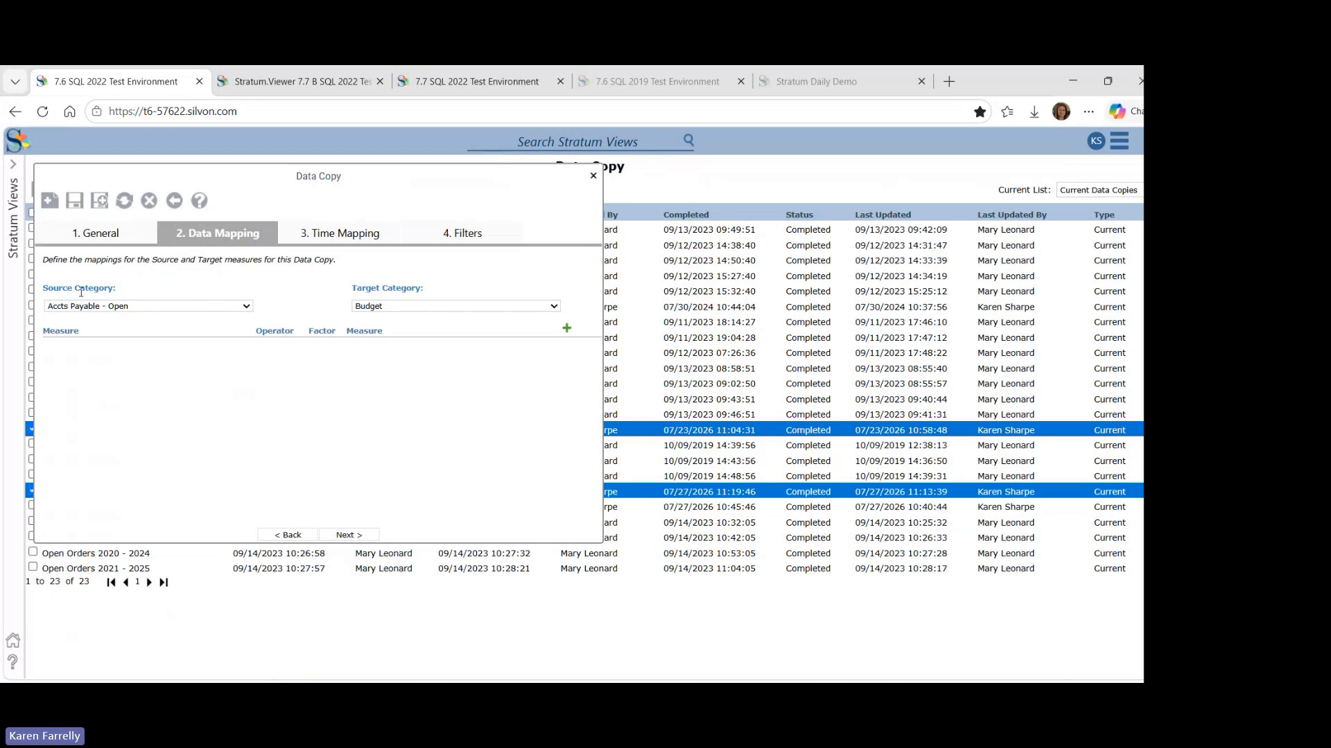
pyautogui.click(246, 306)
pyautogui.click(147, 345)
# Add a measure mapping from Actual Sales Sales Units to Forecast Forecast Units Adjustment 1 with a factor of 1.05
pyautogui.click(566, 330)
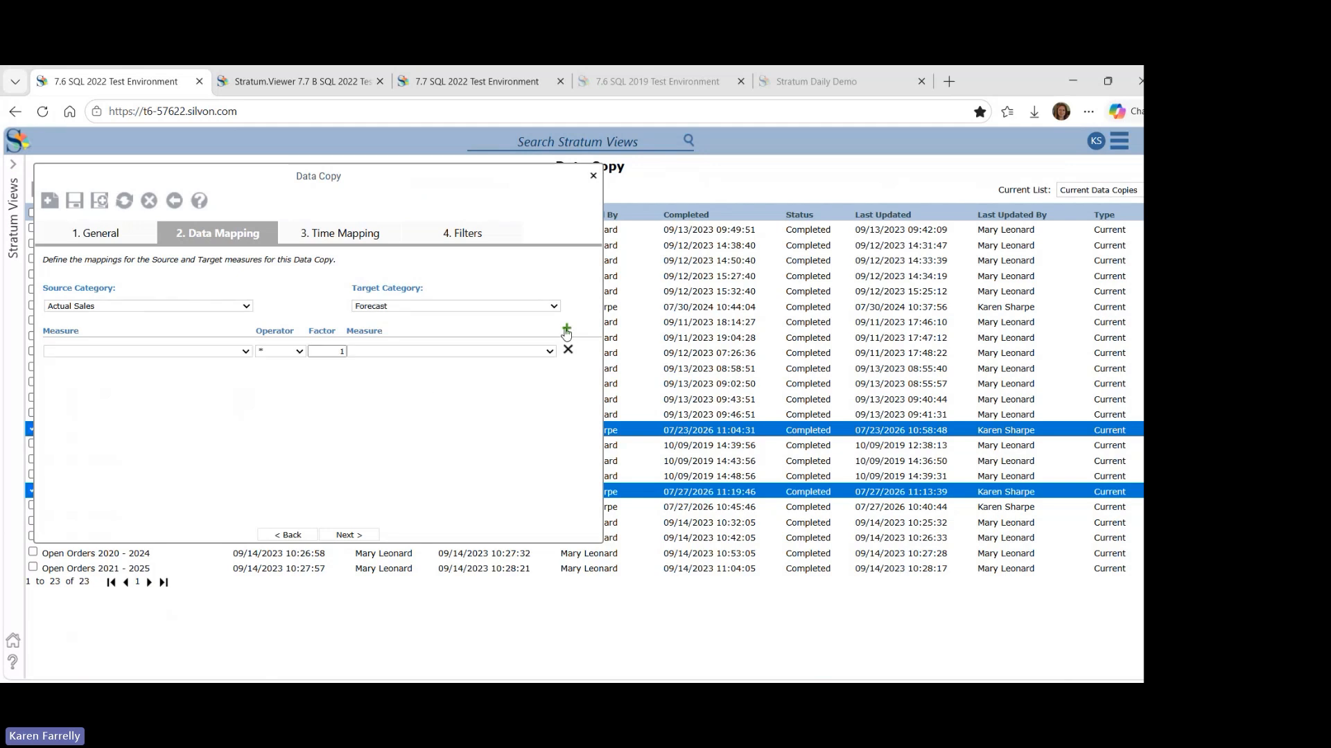
pyautogui.click(244, 357)
pyautogui.click(154, 451)
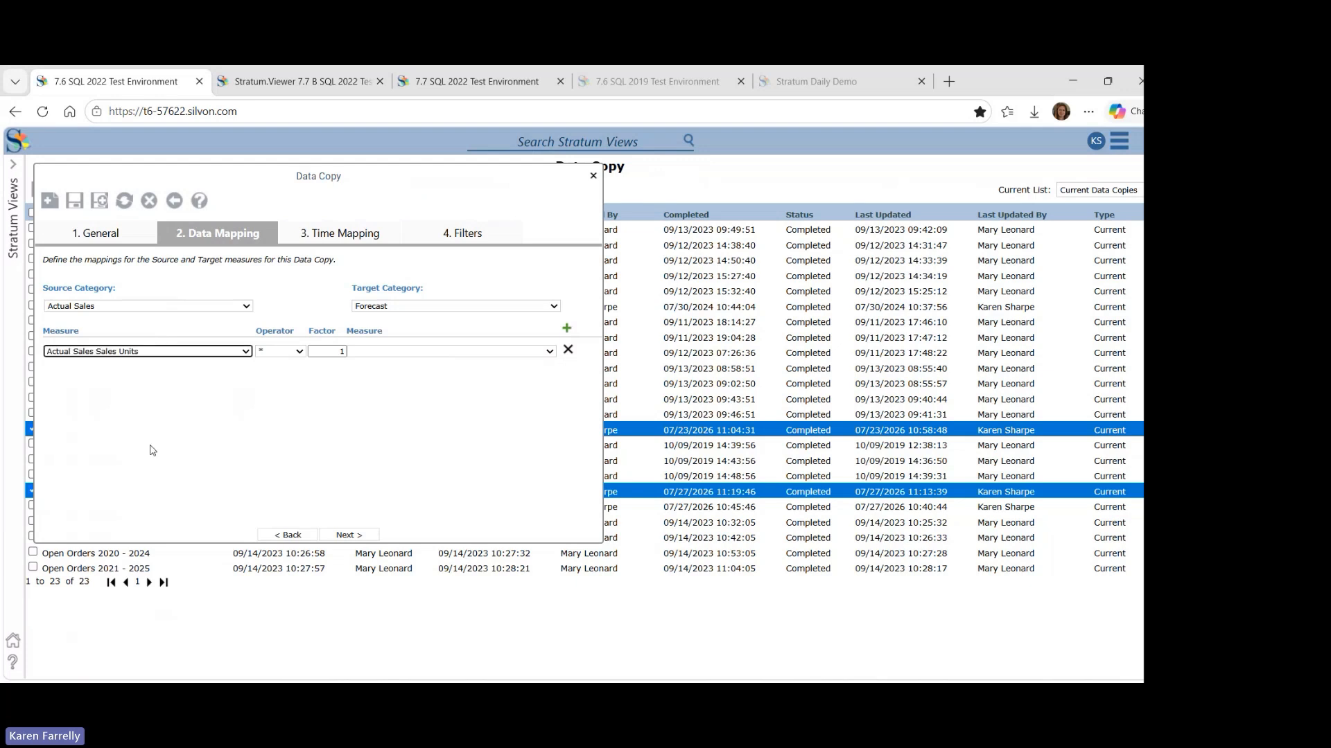
pyautogui.click(549, 356)
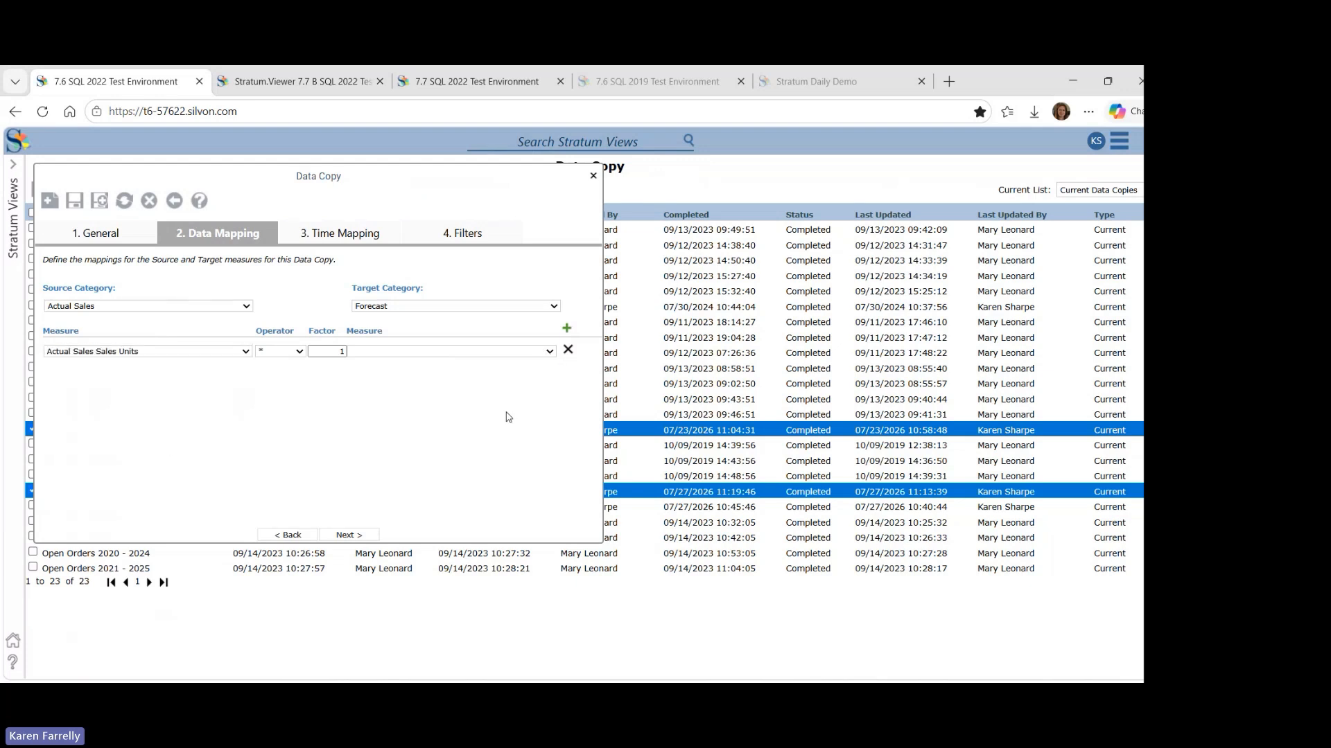
pyautogui.click(499, 496)
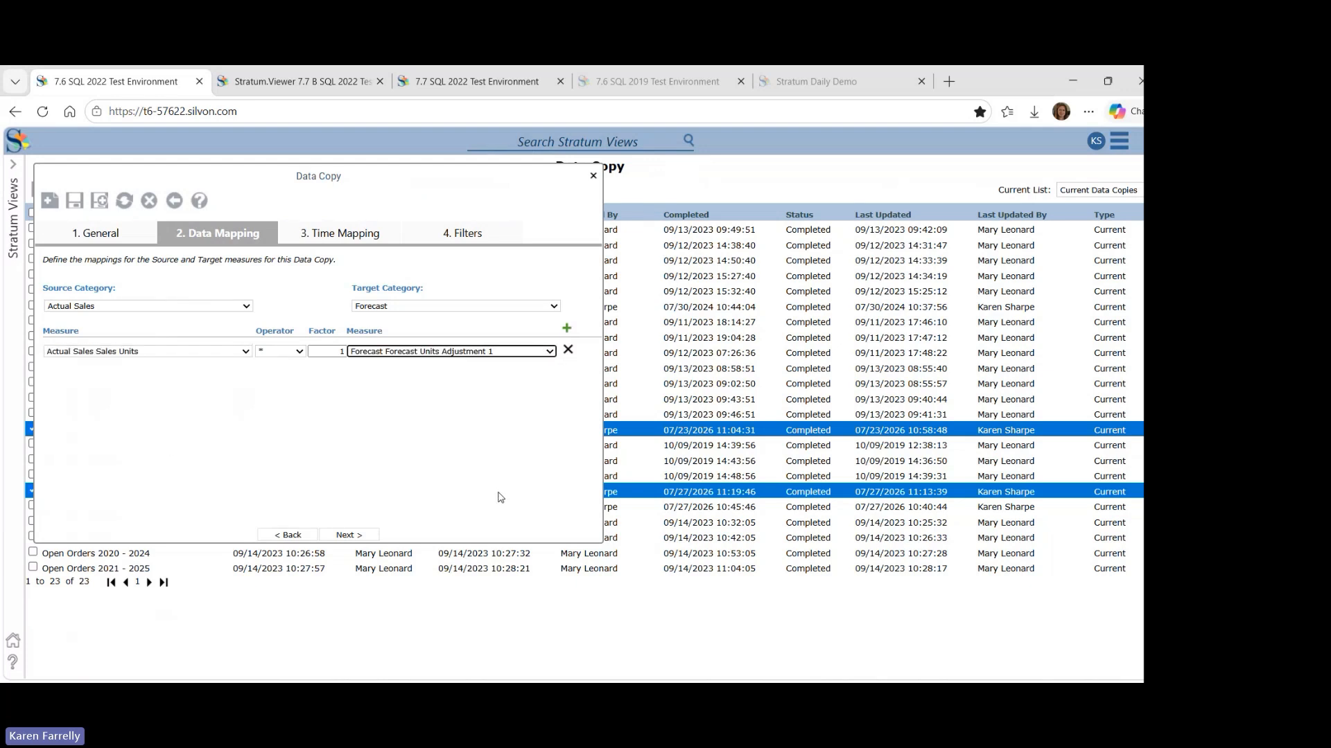
pyautogui.click(342, 351)
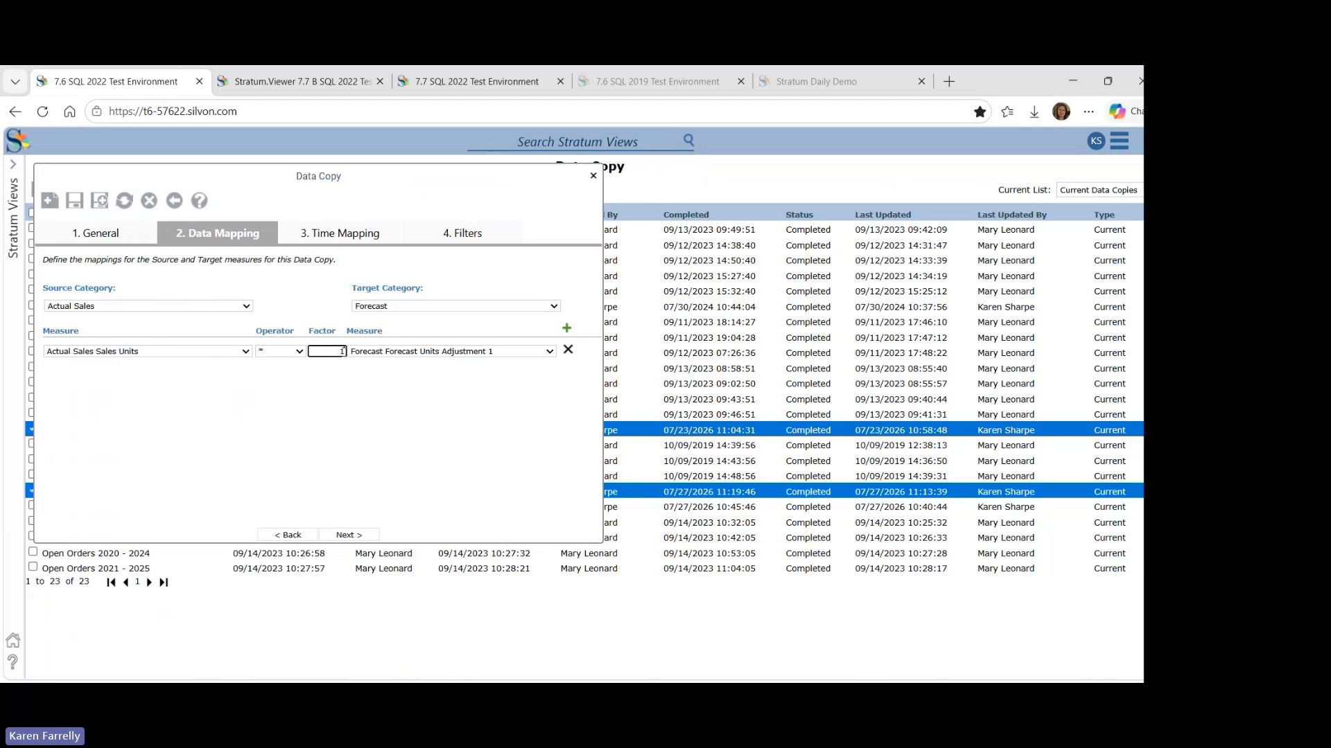
pyautogui.write('.05')
# In the time mapping, set the Actual Sales source range to April 2024 through June 2024
pyautogui.click(350, 240)
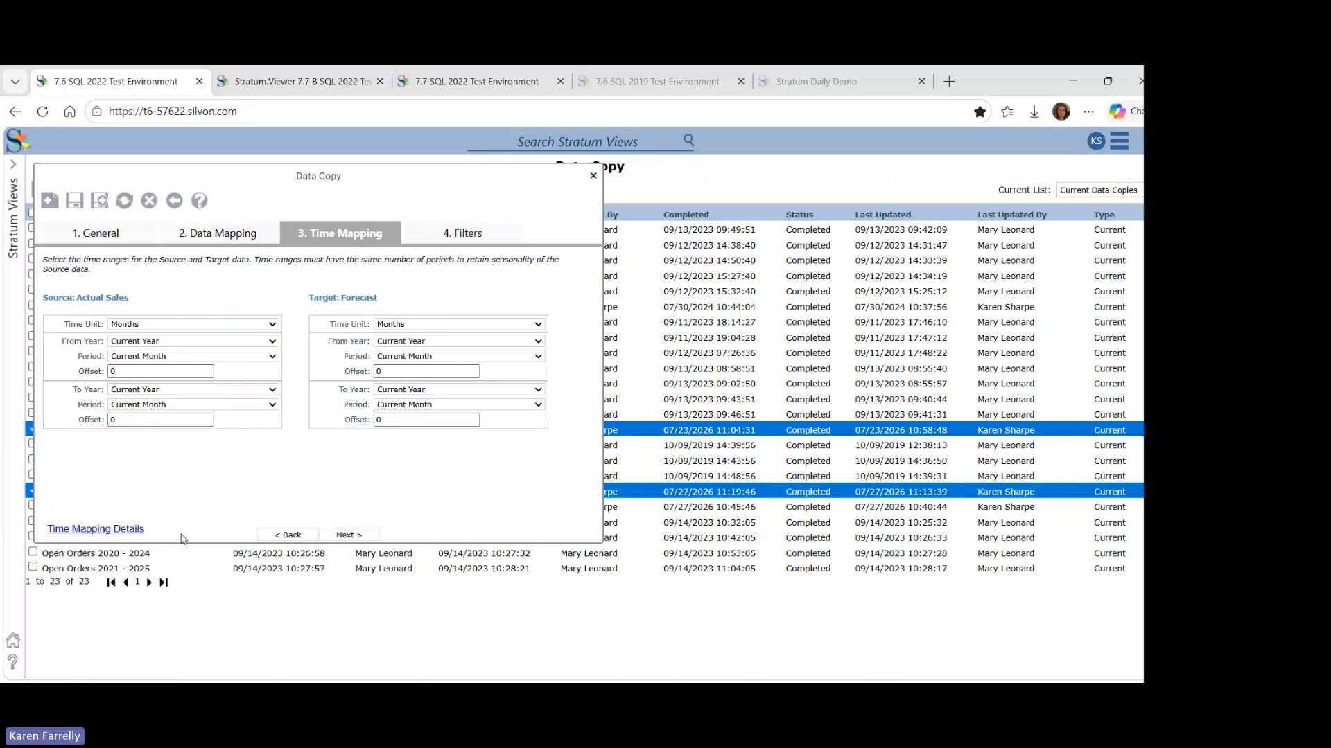
pyautogui.click(152, 659)
pyautogui.click(225, 390)
pyautogui.click(203, 441)
pyautogui.click(196, 371)
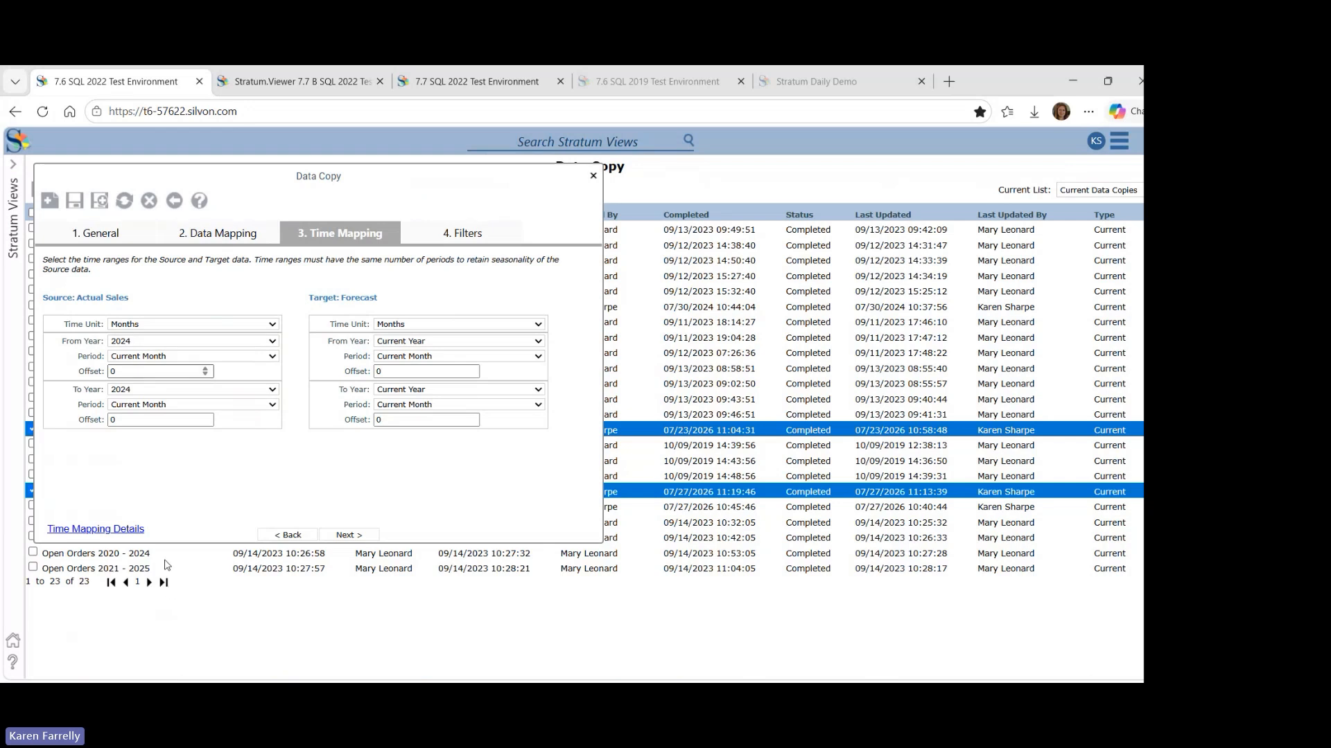
pyautogui.click(172, 557)
pyautogui.click(269, 408)
pyautogui.click(170, 306)
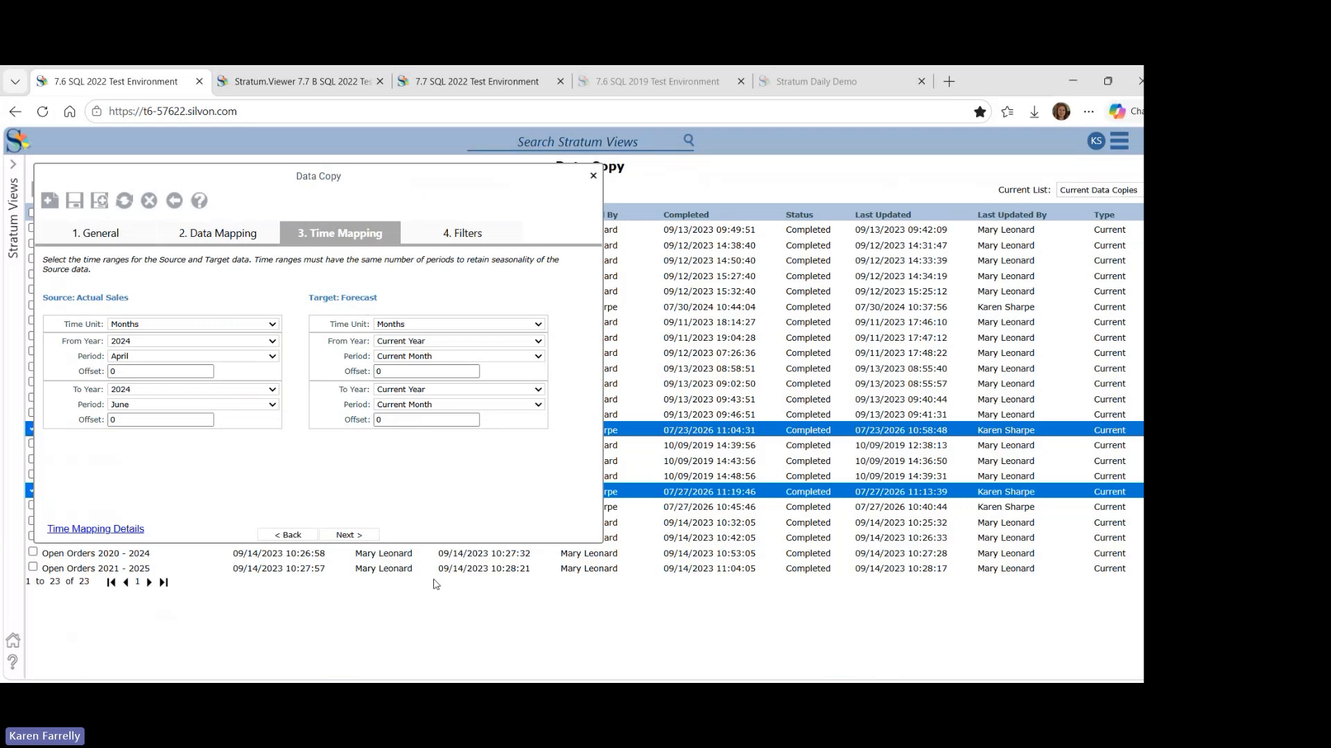
# Set the Forecast target time range to April 2025 through June 2025
pyautogui.click(402, 672)
pyautogui.click(454, 359)
pyautogui.click(444, 599)
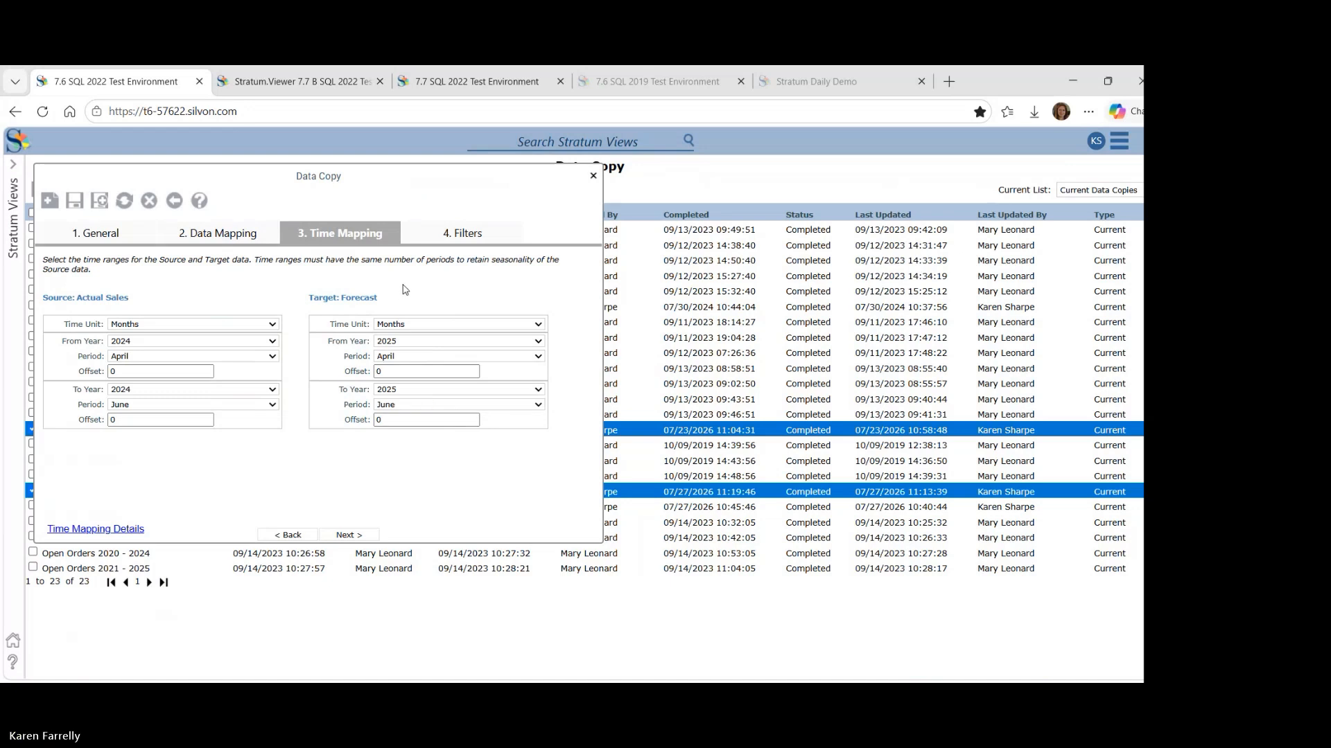
# Add a Region filter for member 330 Eastern, then save the data copy and return to the list
pyautogui.click(444, 236)
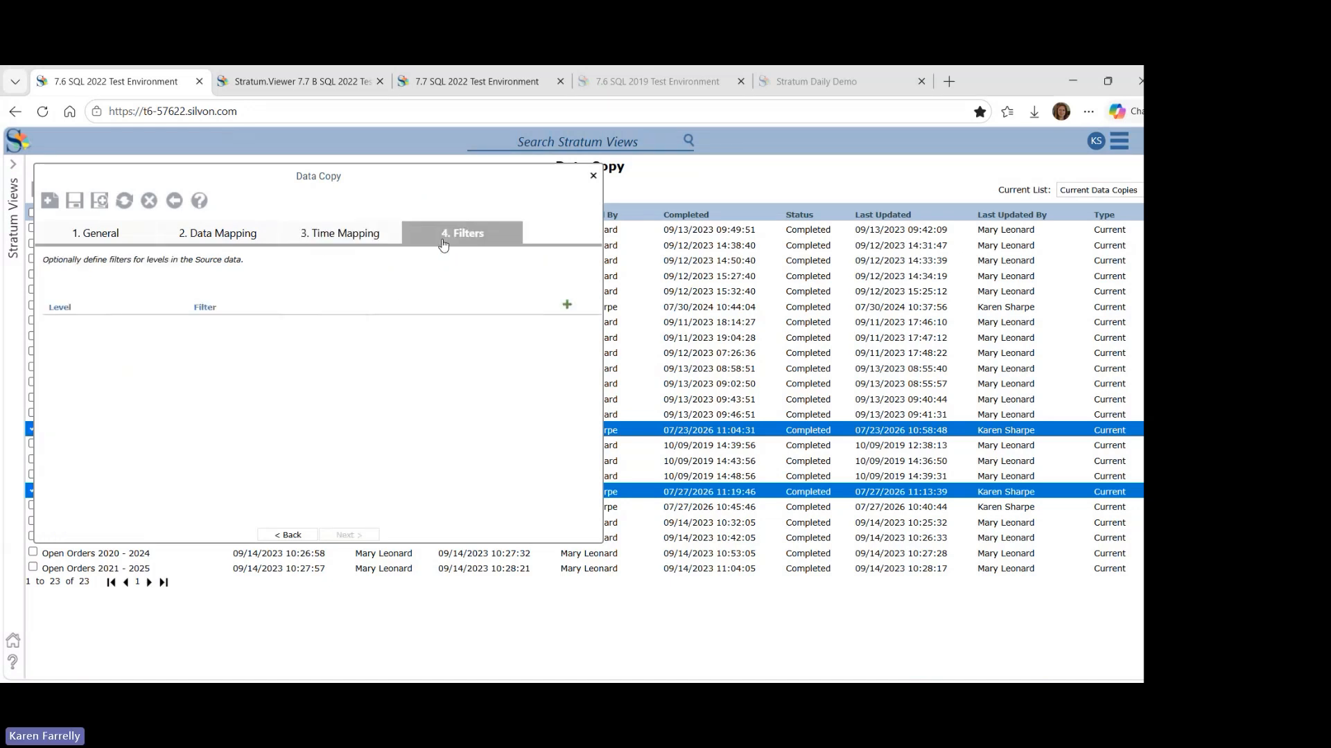
pyautogui.click(567, 310)
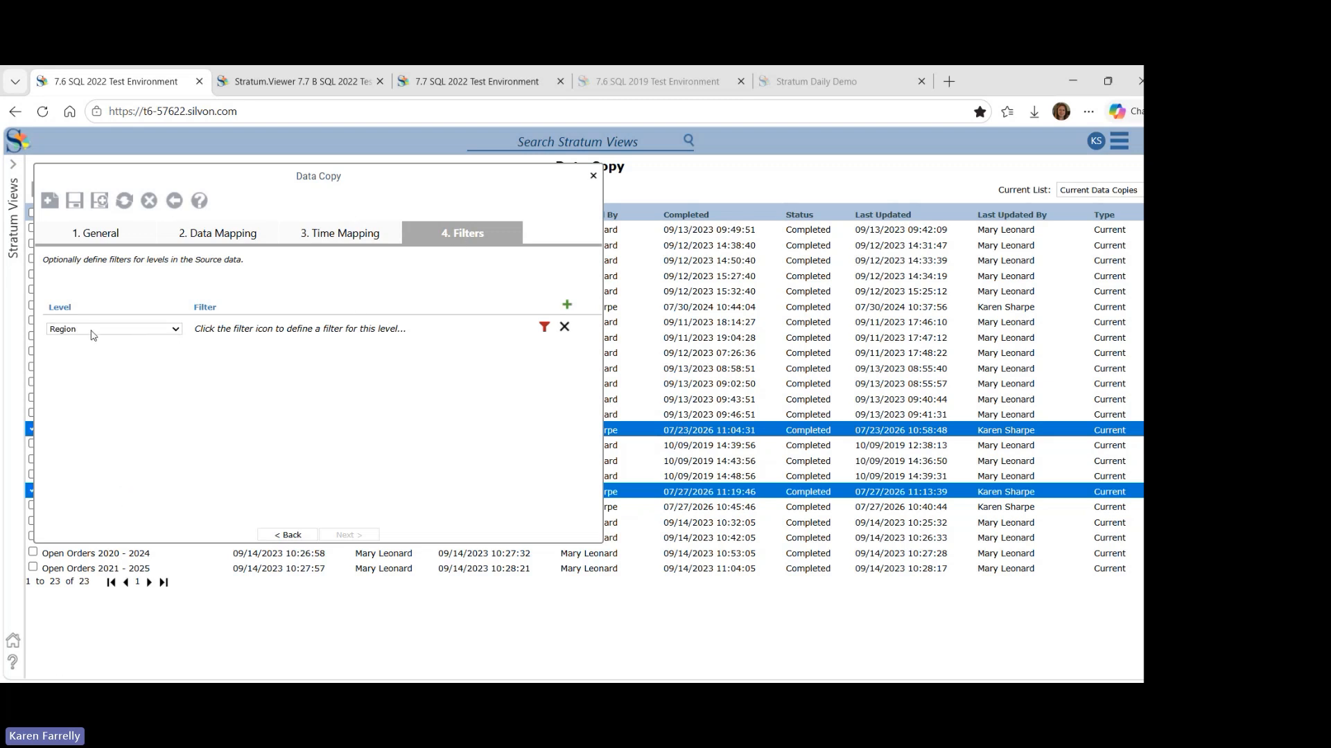
pyautogui.click(545, 331)
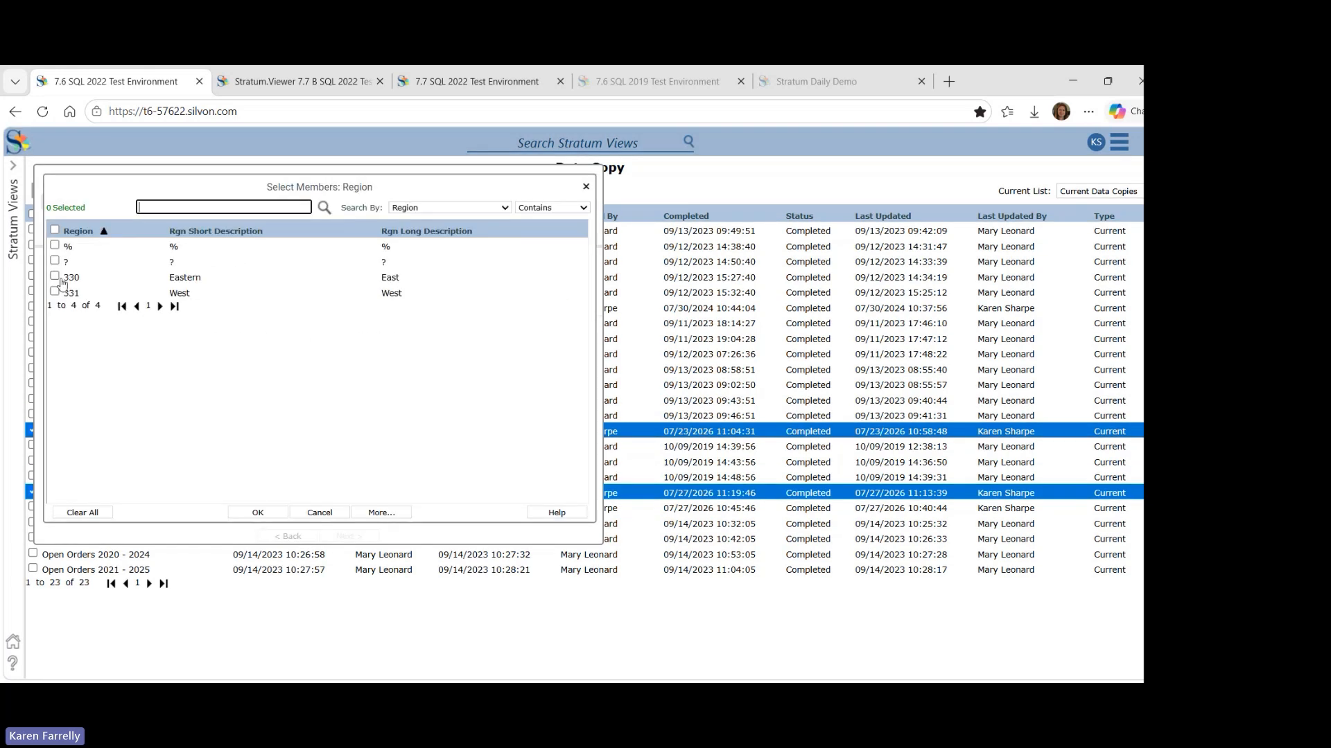
pyautogui.click(55, 277)
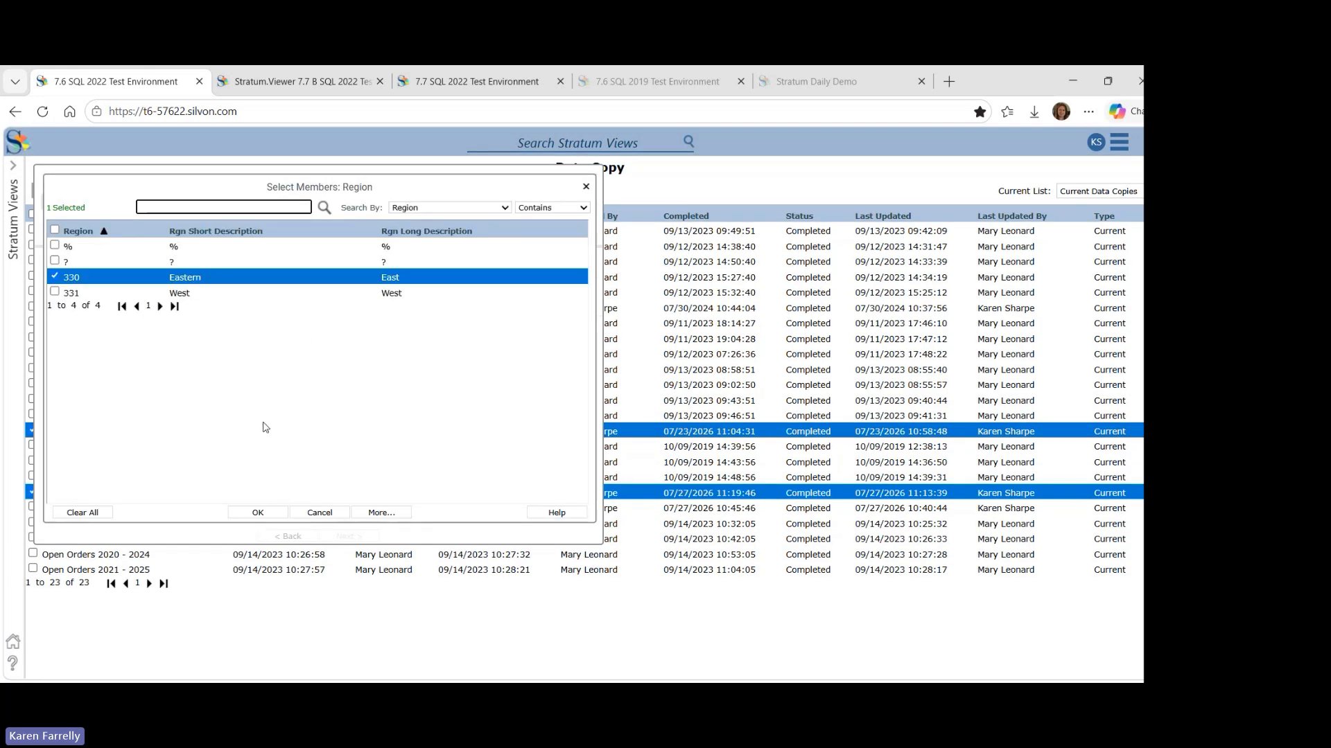
pyautogui.click(257, 514)
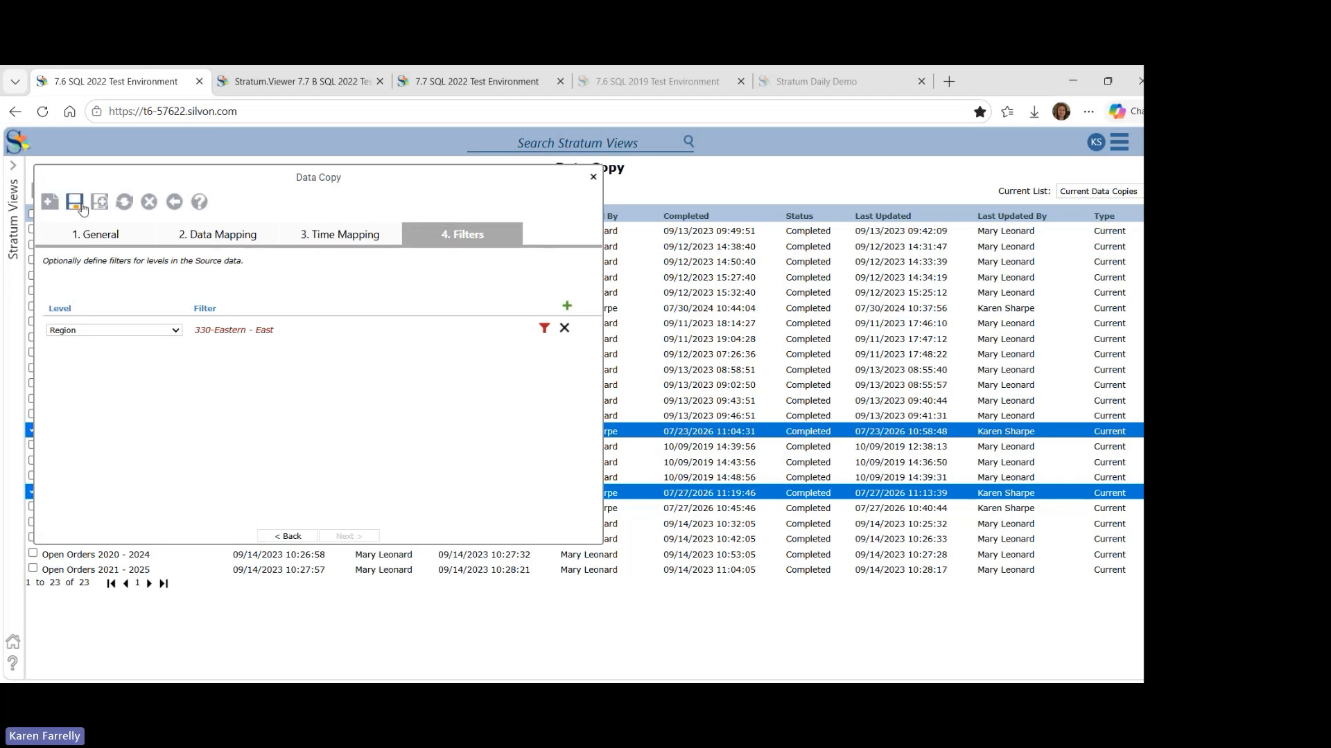
pyautogui.click(78, 203)
pyautogui.click(176, 204)
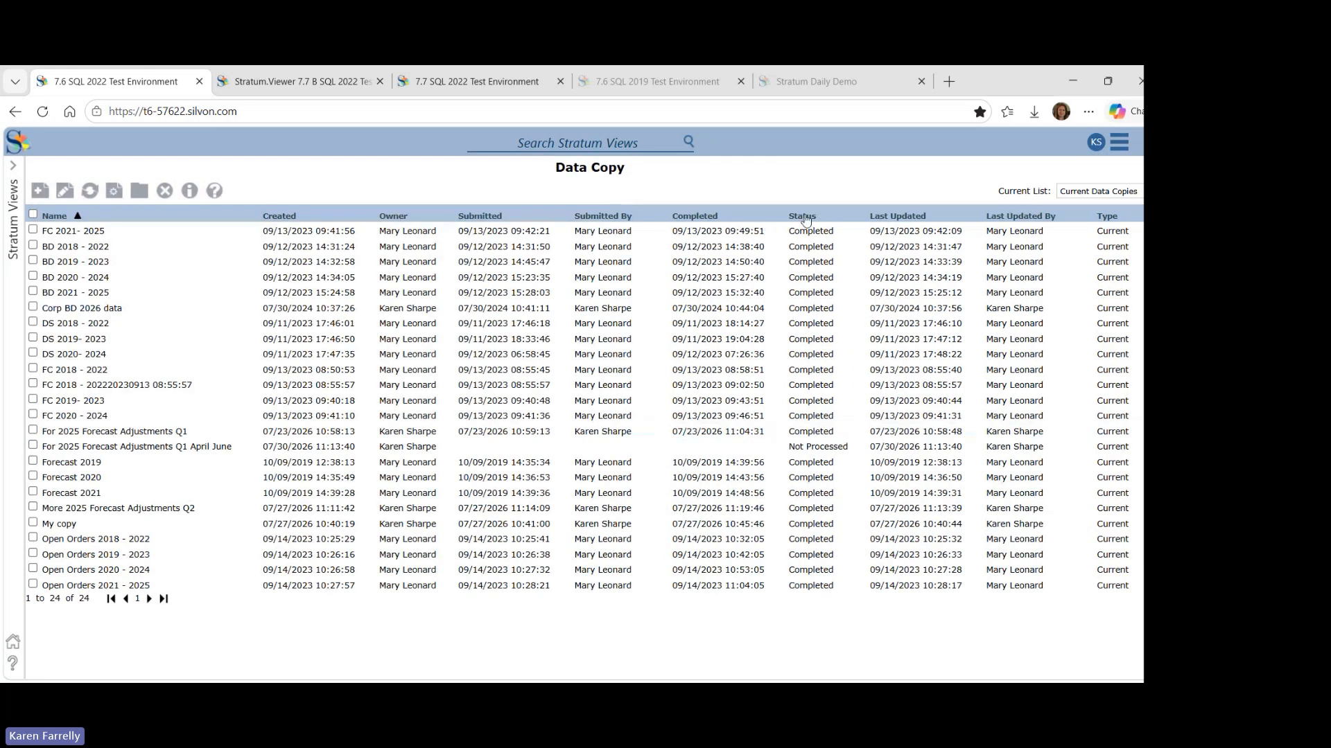
# Sort the data copies by most recently updated and select For 2025 Forecast Adjustments Q1 April June
pyautogui.click(883, 216)
pyautogui.click(884, 216)
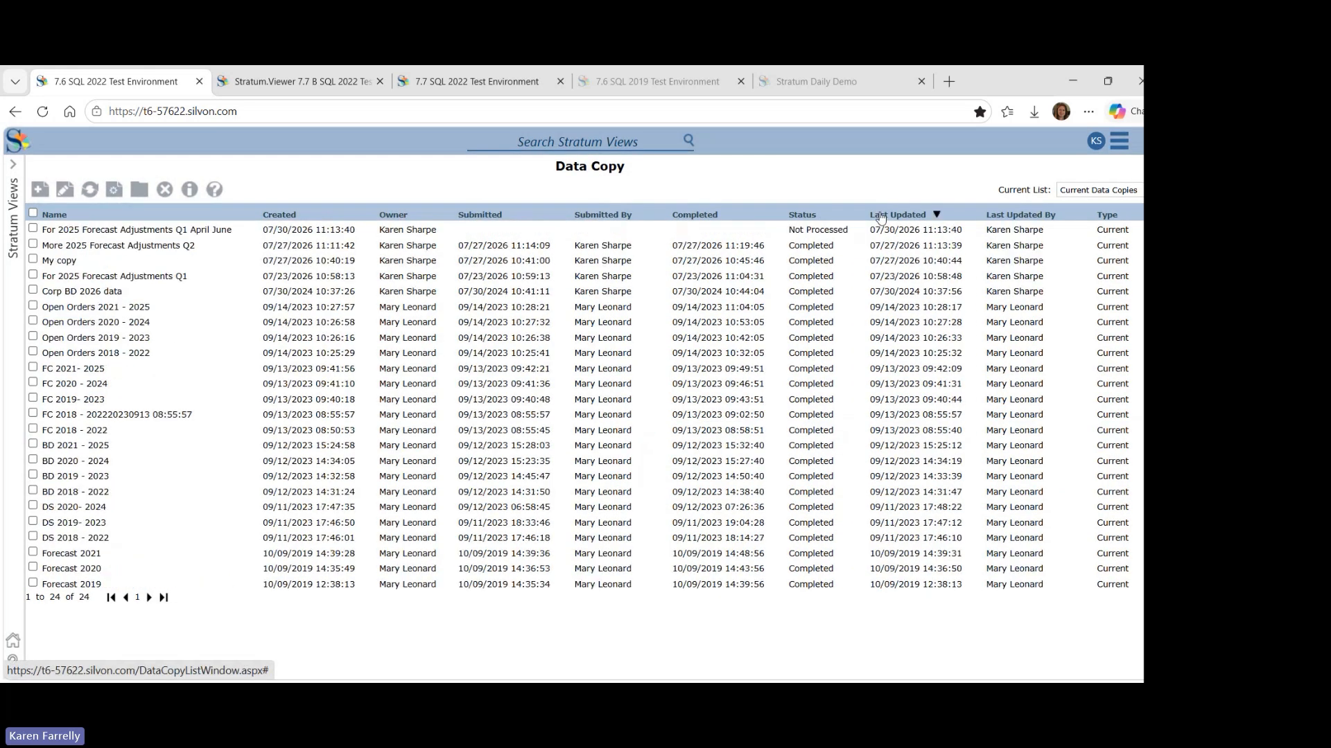
pyautogui.click(142, 233)
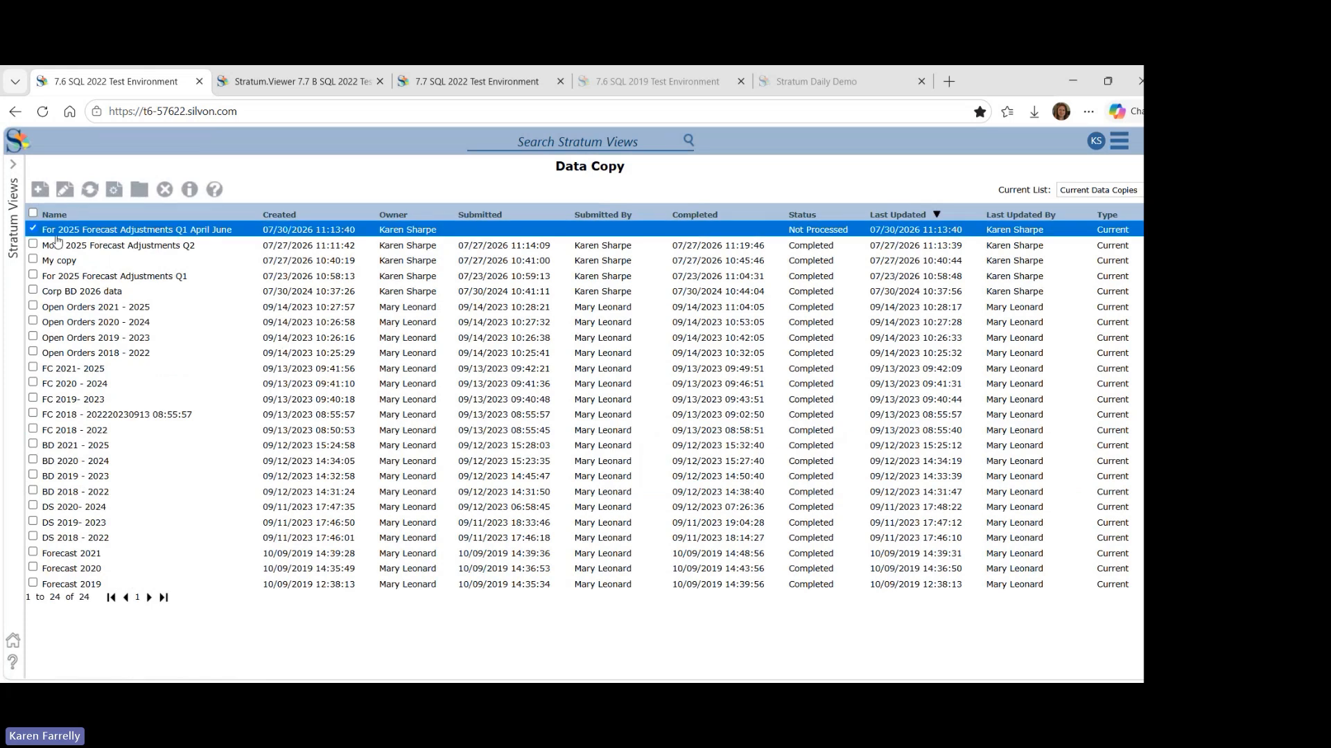
# Process the selected data copy, then open the Planning Scenarios - Forecast view
pyautogui.click(89, 190)
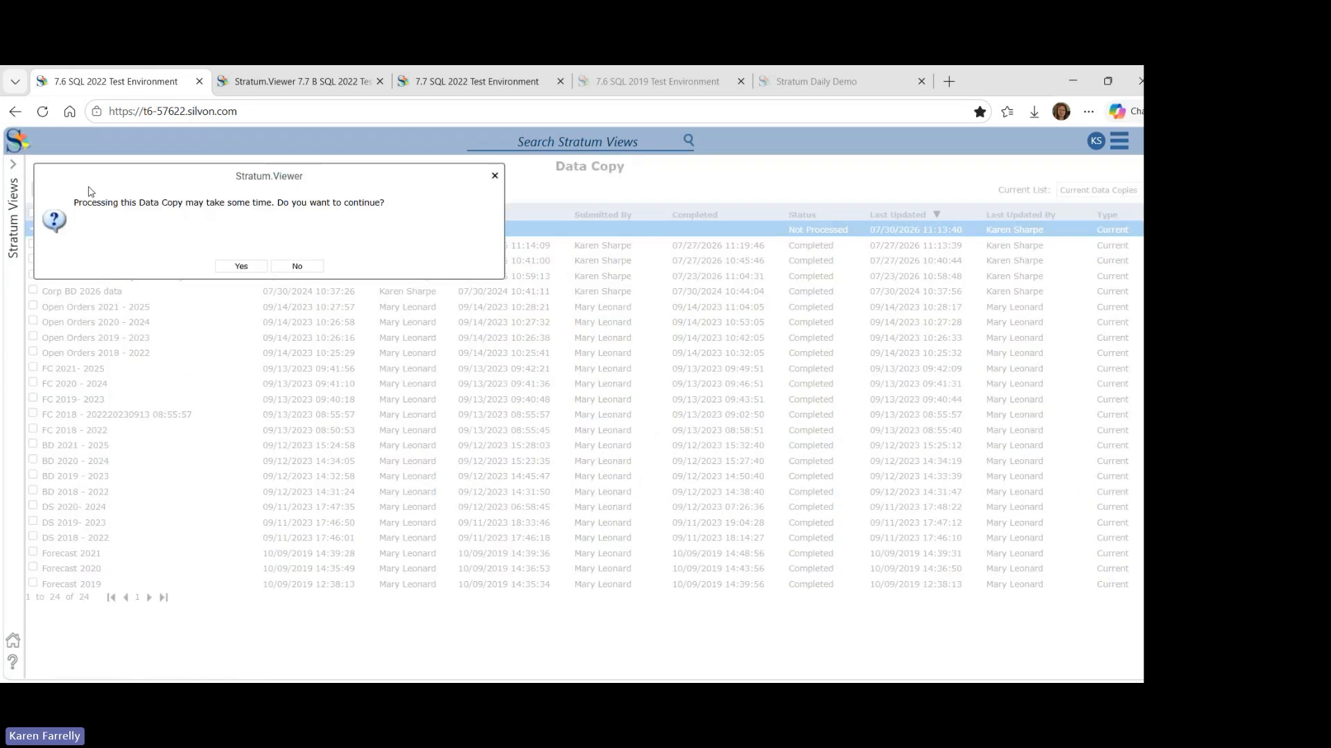
pyautogui.click(235, 267)
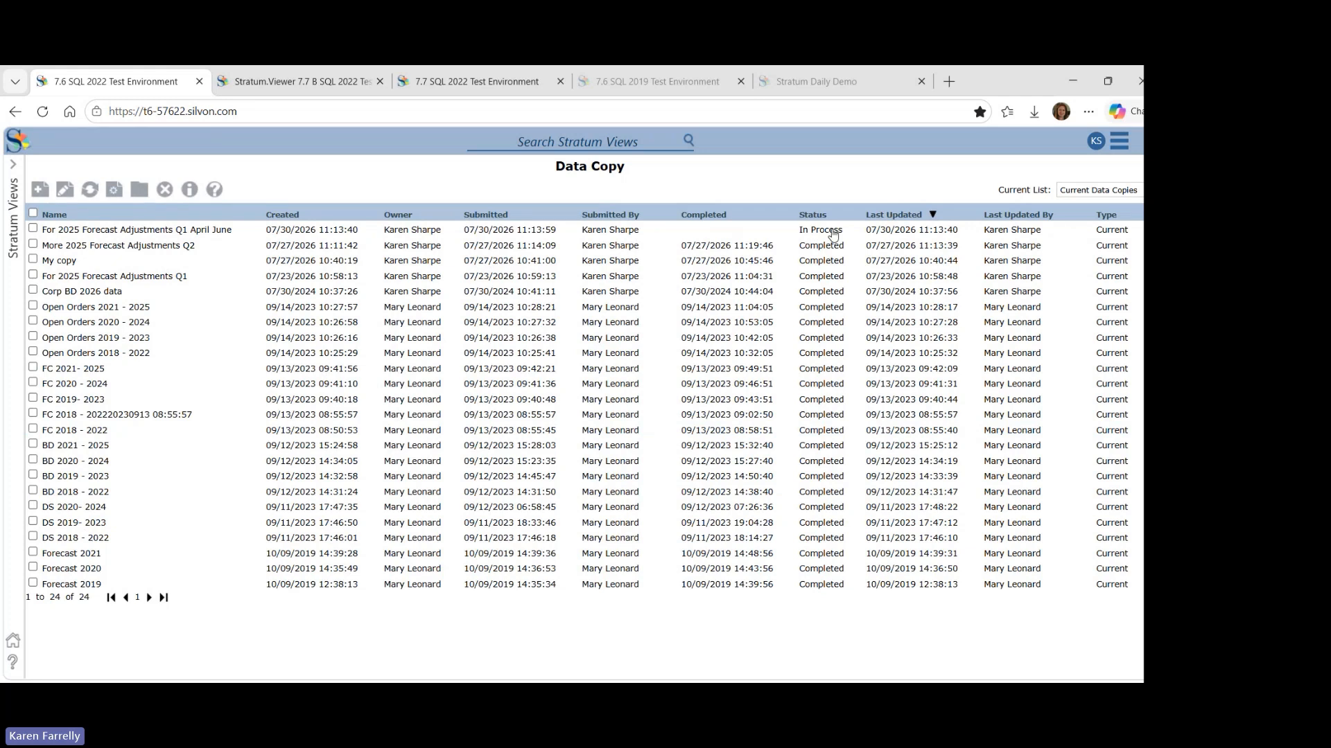
pyautogui.click(15, 188)
pyautogui.click(61, 216)
pyautogui.click(214, 173)
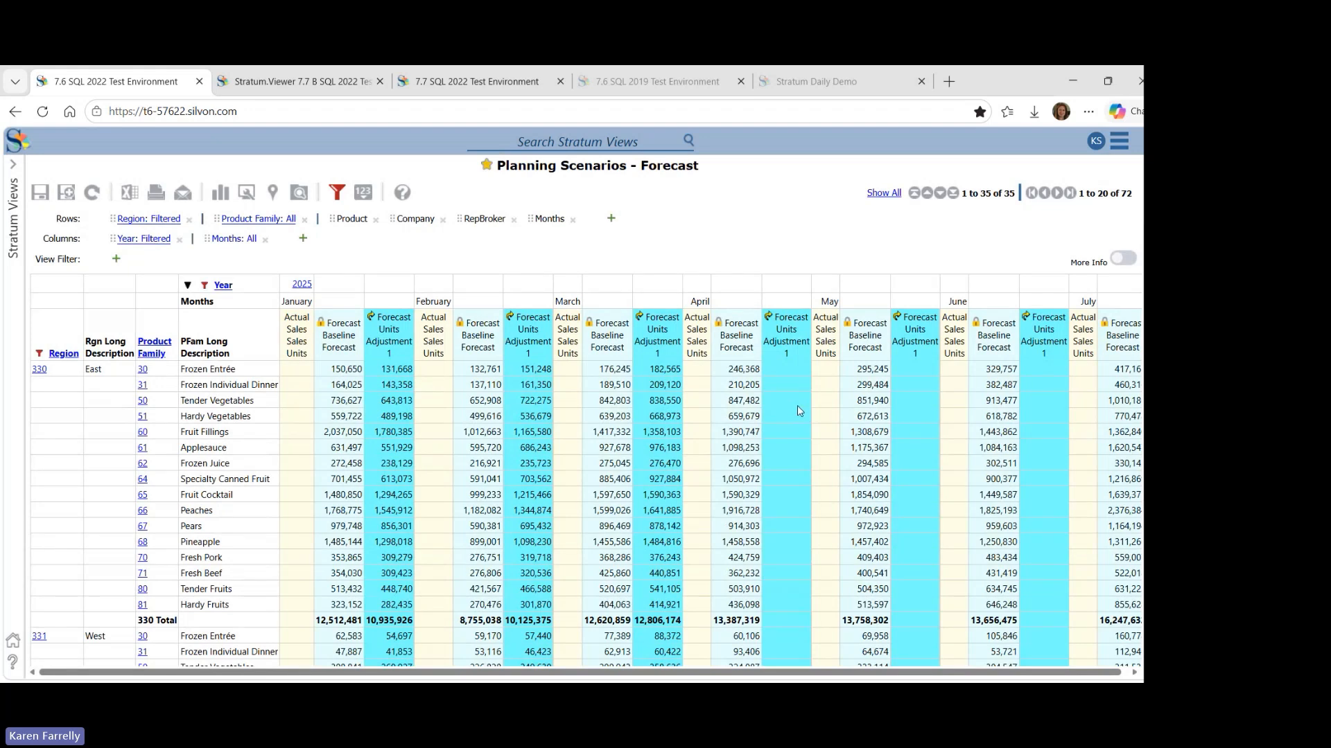
# In the Imported Budget Data For Future Planning view, set Fruit Fillings' January 2024 Budget Units Working to 1,237,216
pyautogui.click(309, 87)
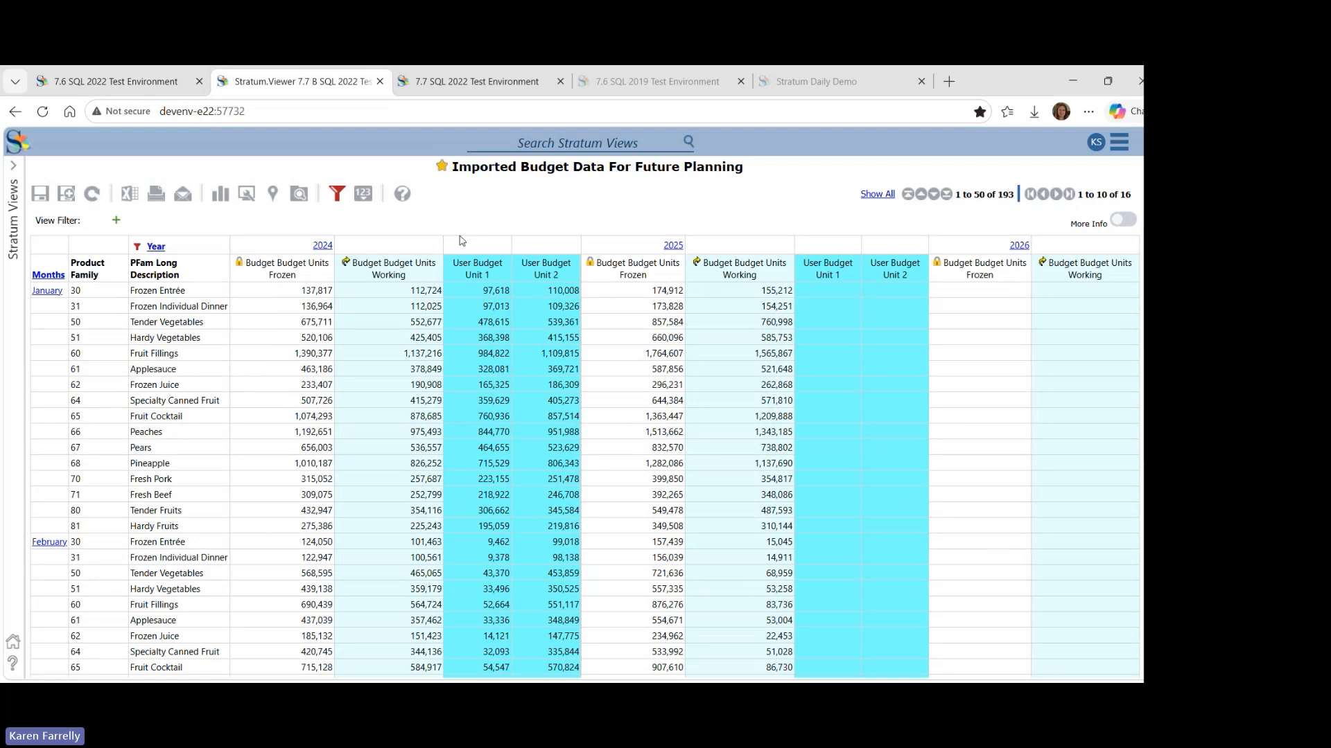
pyautogui.moveTo(463, 240); pyautogui.dragTo(520, 236)
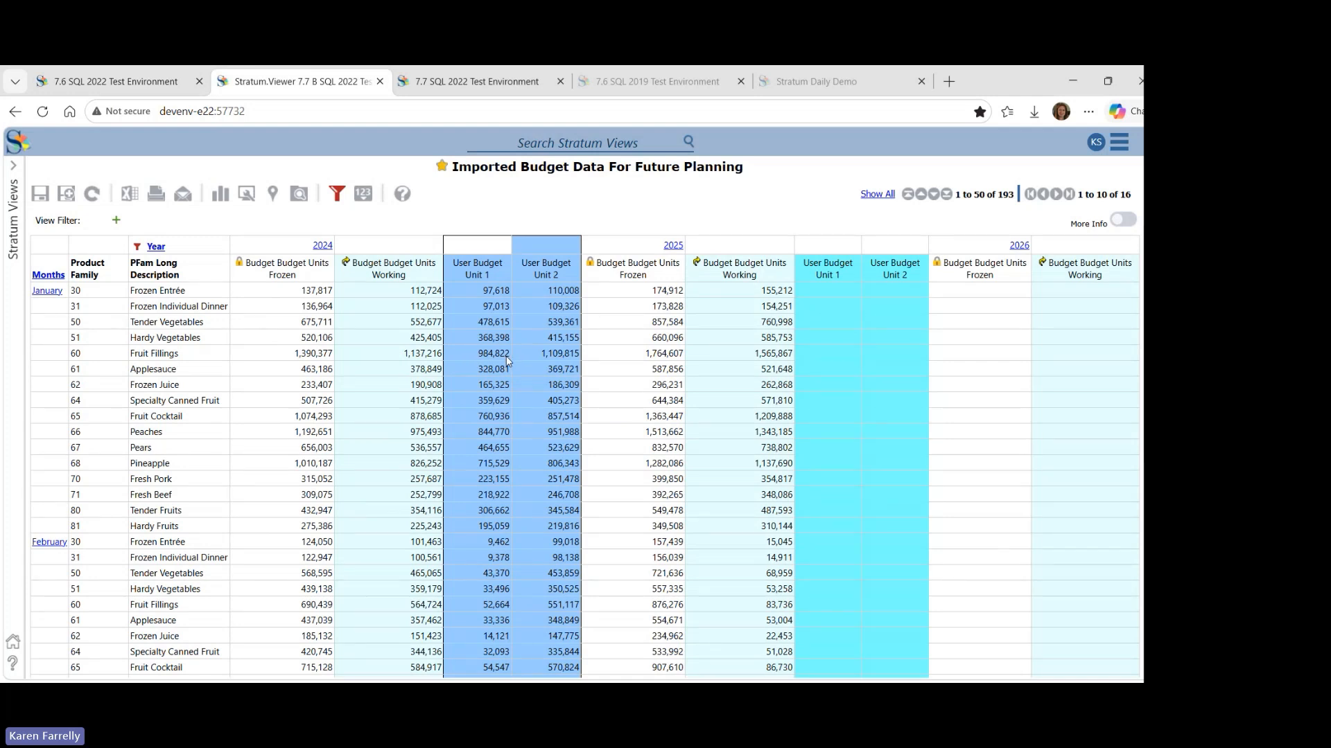
pyautogui.click(402, 357)
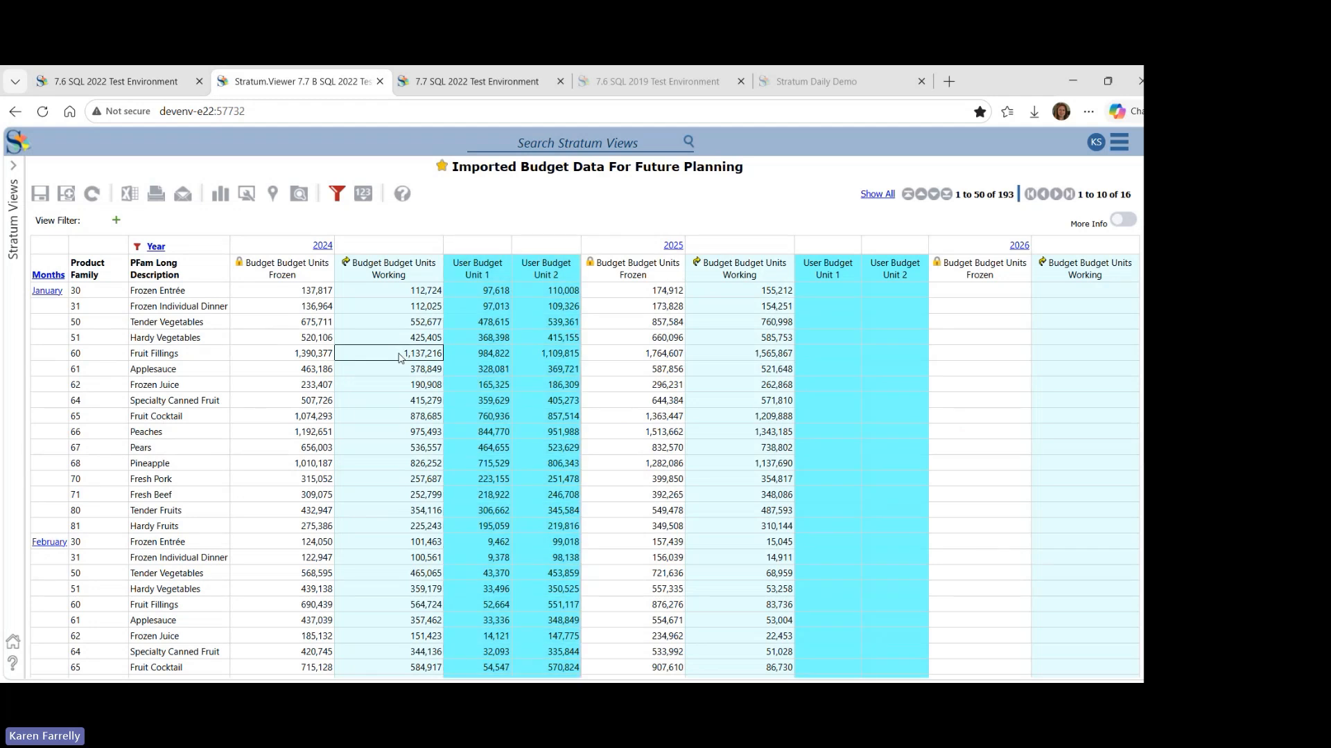
pyautogui.click(405, 358)
pyautogui.click(407, 352)
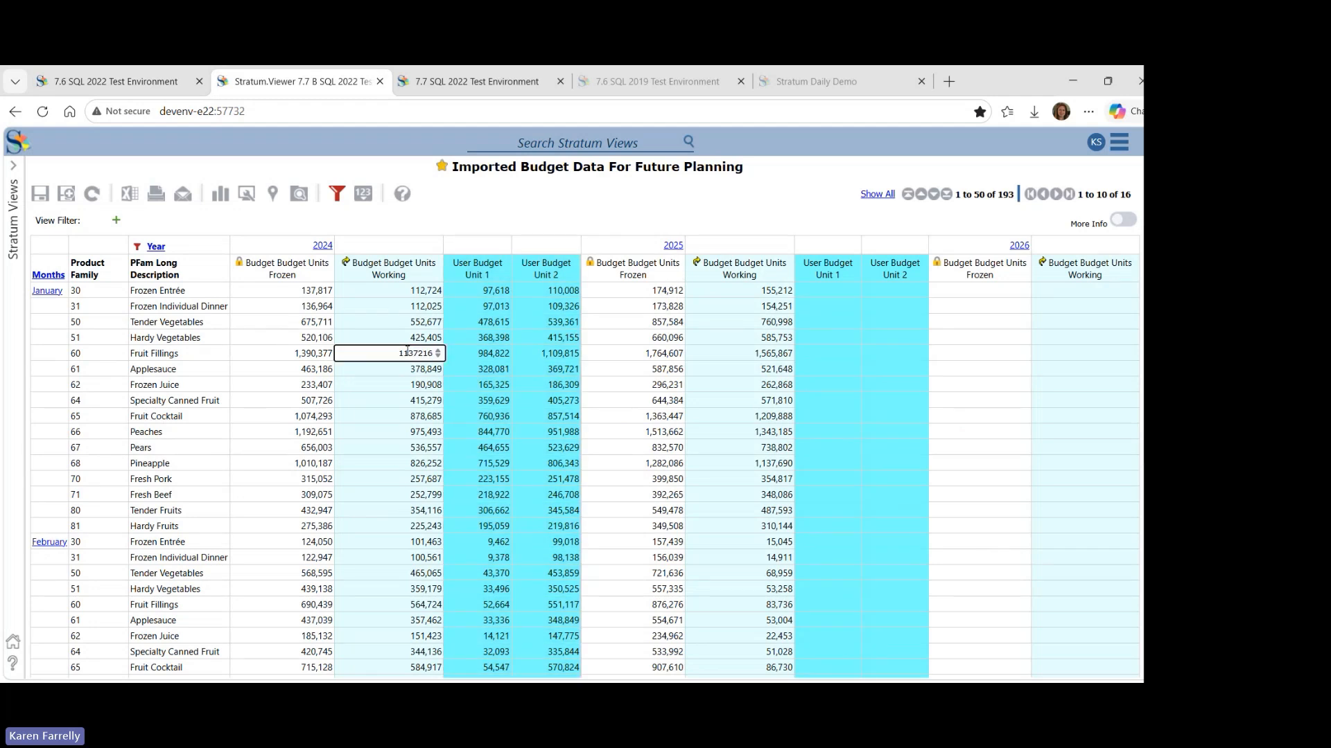
pyautogui.press('BackSpace')
pyautogui.write('2')
pyautogui.click(409, 368)
pyautogui.click(438, 370)
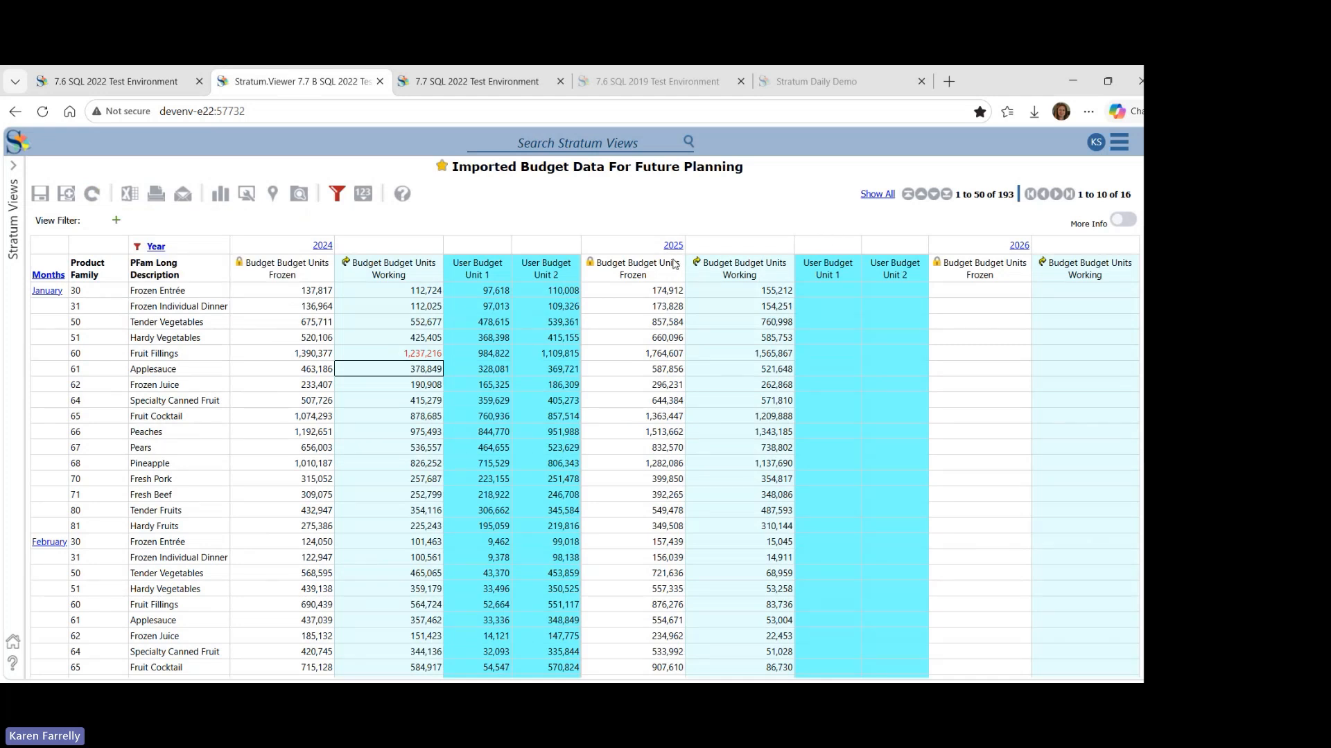
# Highlight the 2025 User Budget Unit 1 and User Budget Unit 2 columns, then open the Data Import list
pyautogui.click(821, 237)
pyautogui.keyDown('shift'); pyautogui.click(889, 239); pyautogui.keyUp('shift')
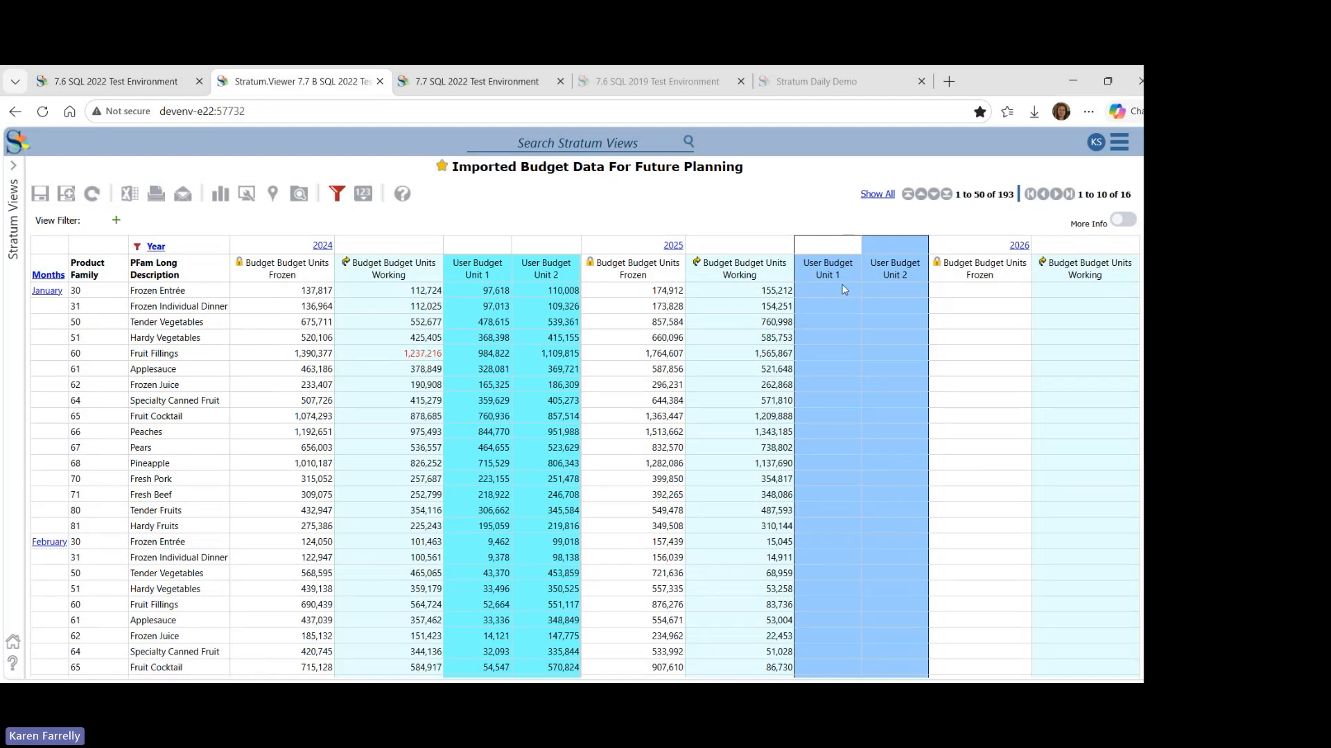
pyautogui.click(1117, 144)
pyautogui.moveTo(1104, 237)
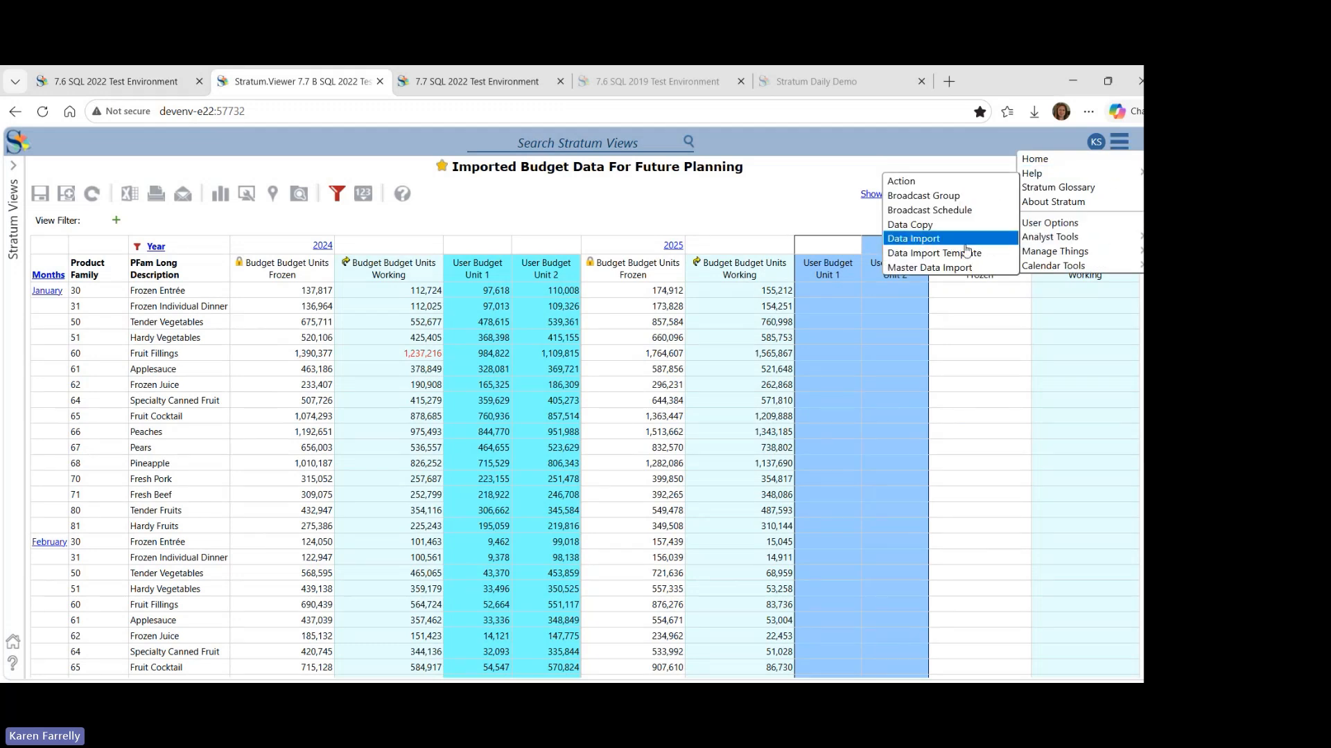
pyautogui.click(947, 245)
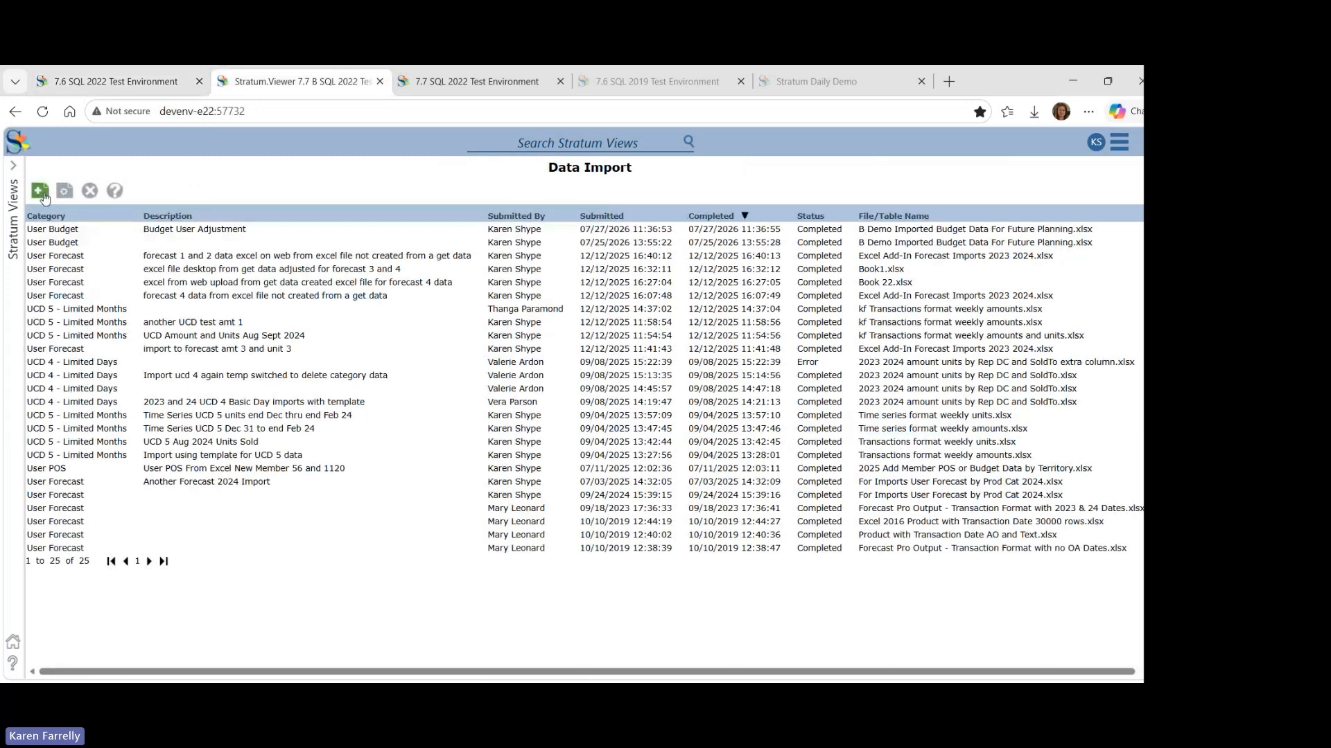
pyautogui.click(43, 198)
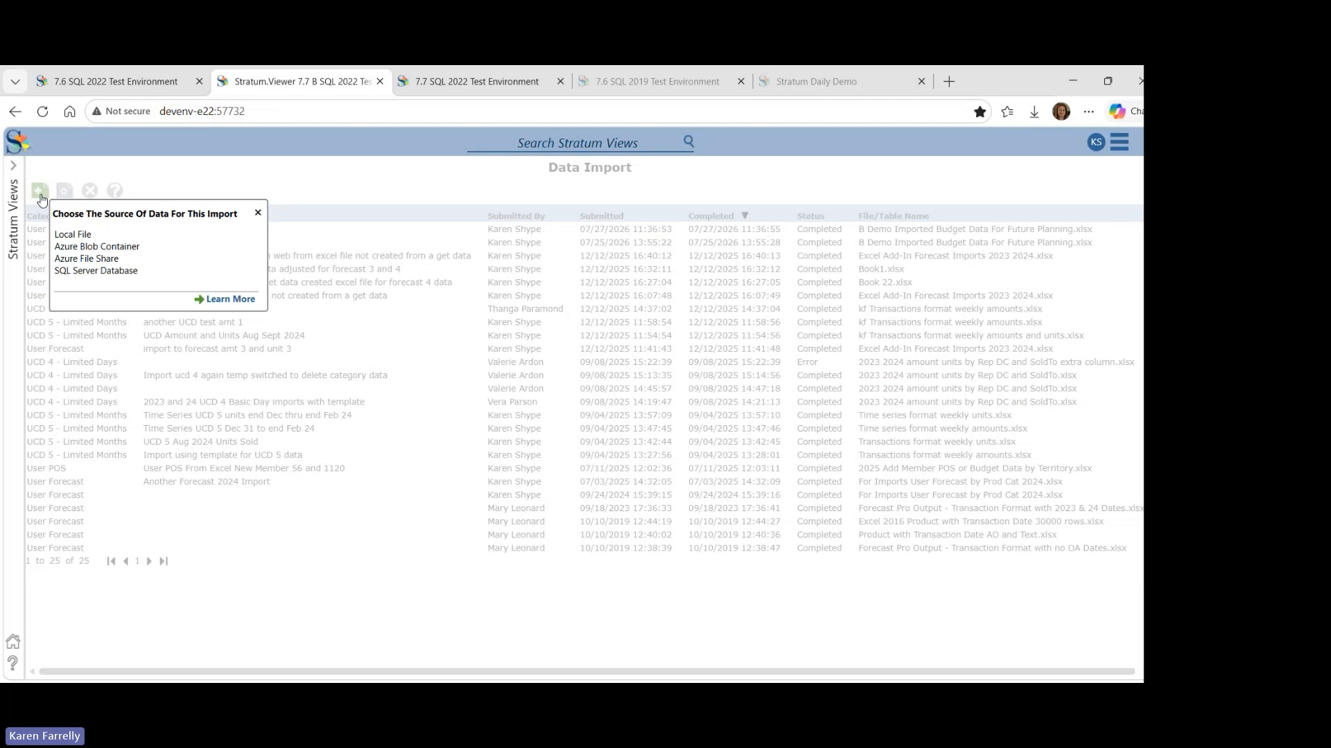
pyautogui.click(96, 271)
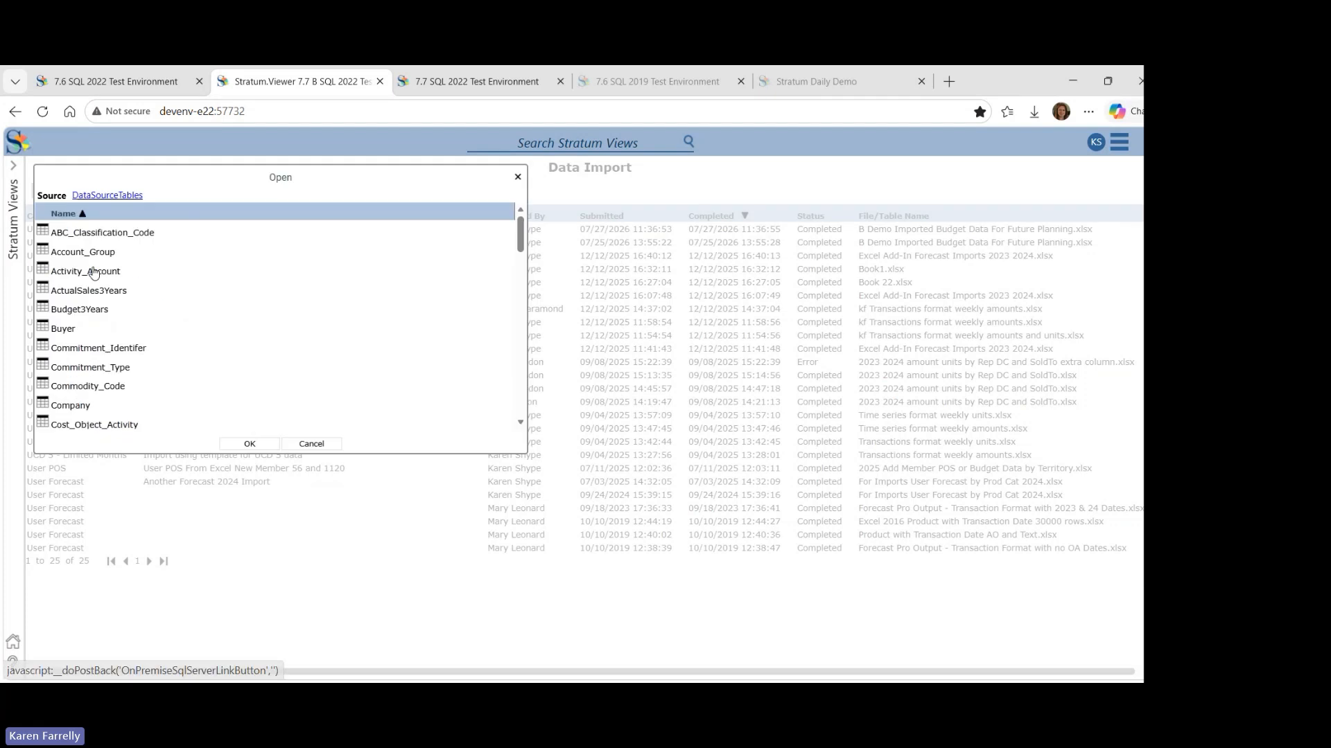
pyautogui.click(516, 179)
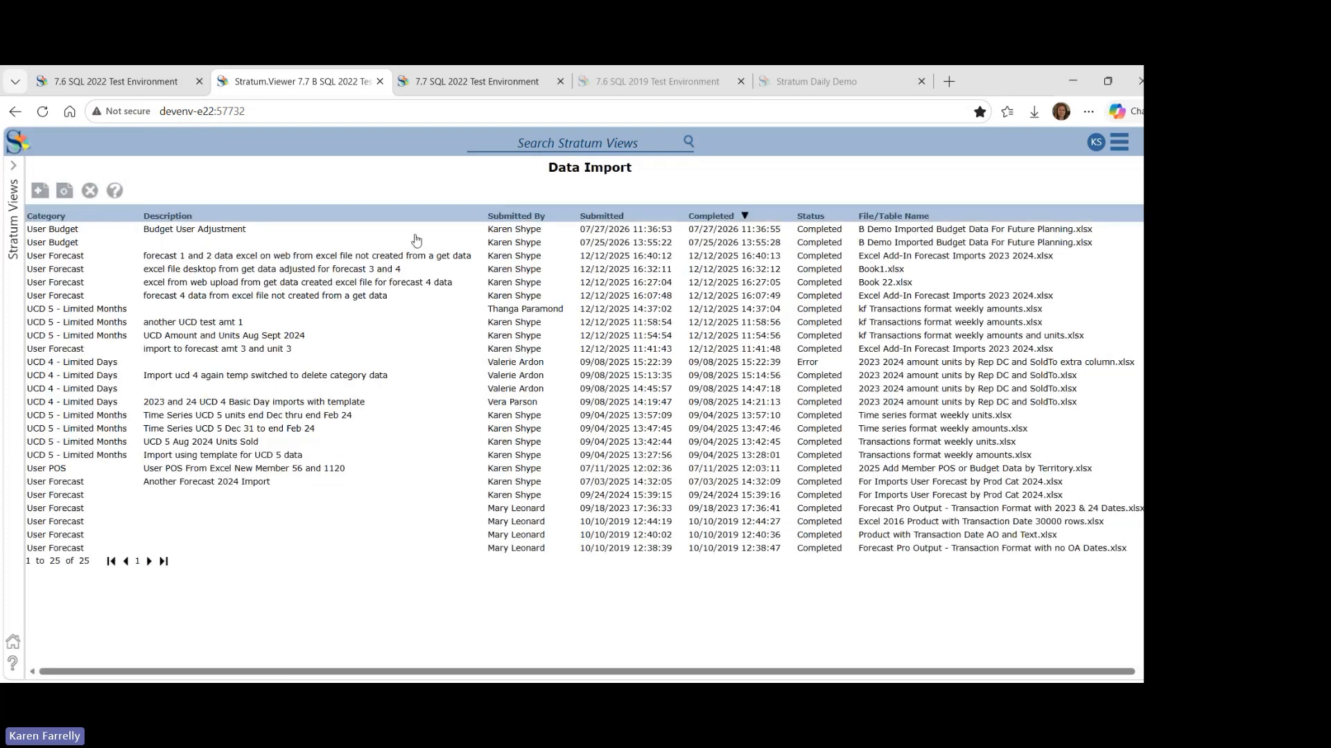
# Start a new data import from the local file A Demo Imported Budget Data For Future Planning, previewing its columns before opening it
pyautogui.click(39, 190)
pyautogui.click(77, 237)
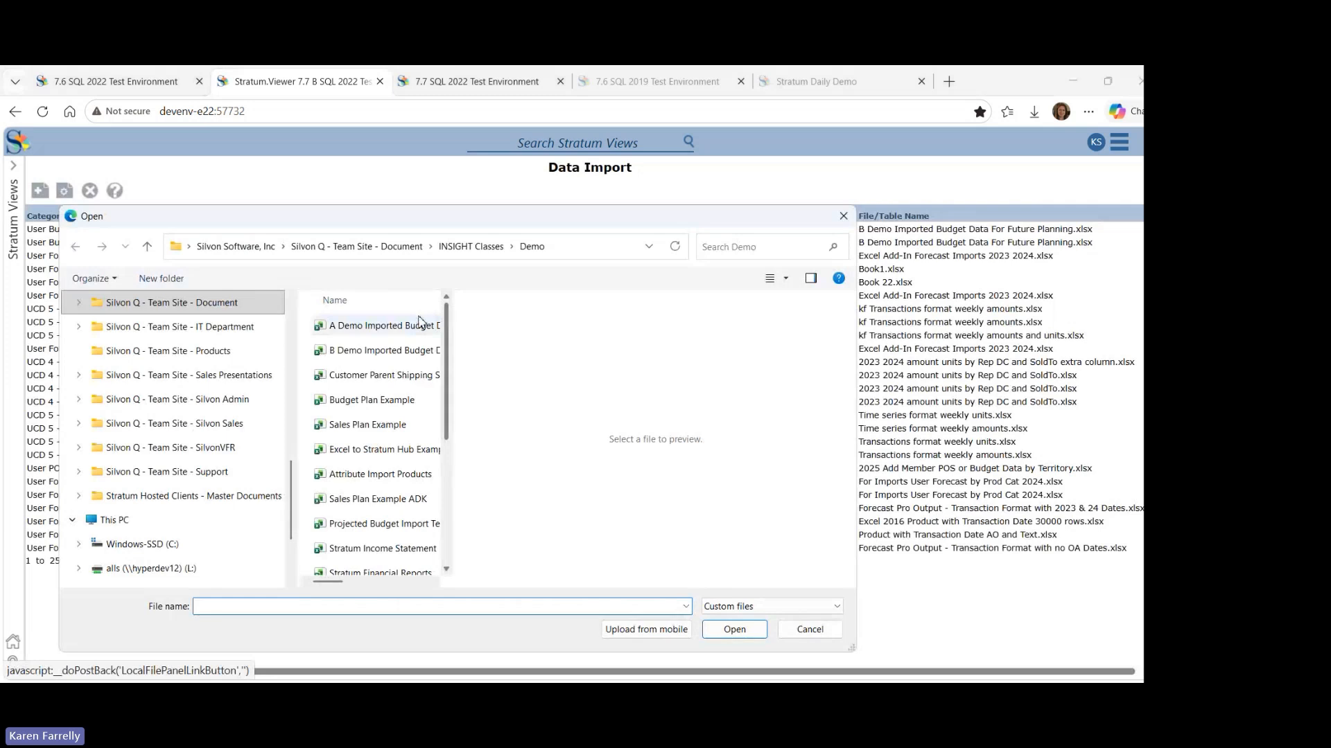
pyautogui.click(411, 331)
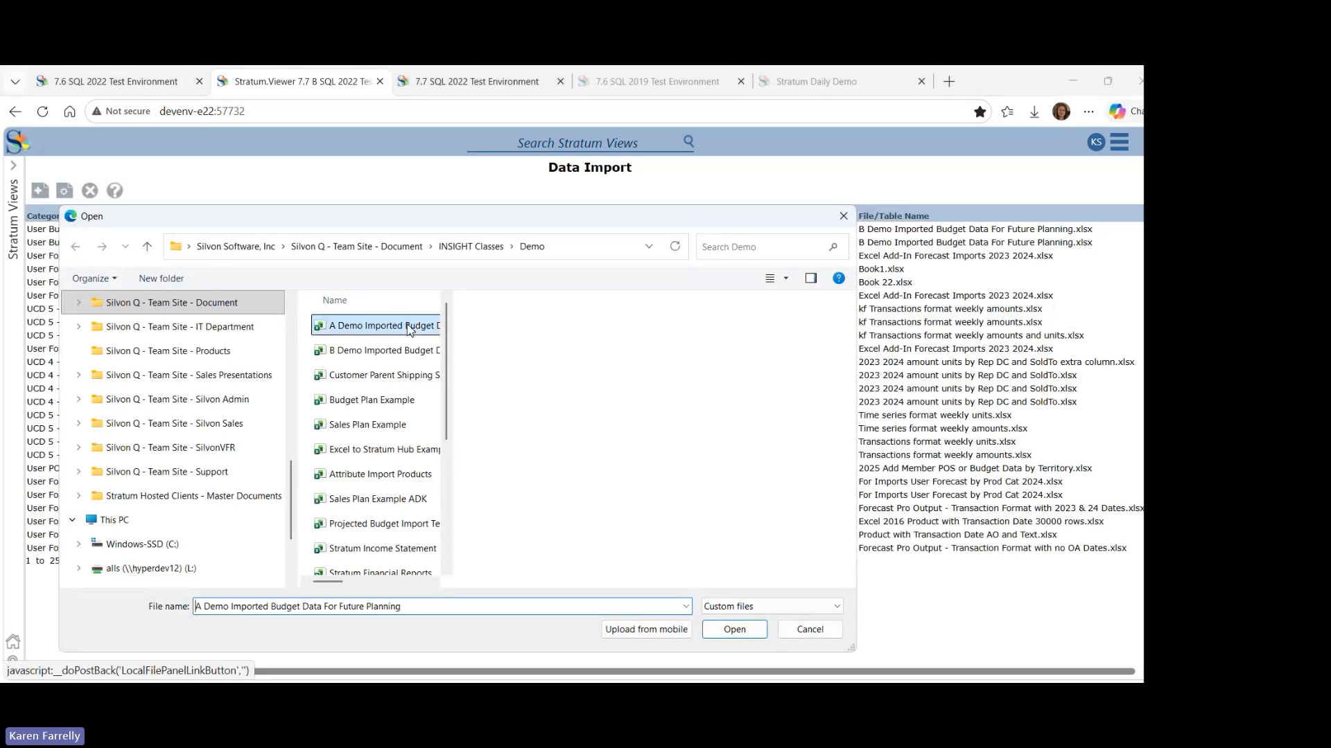
pyautogui.doubleClick(406, 329)
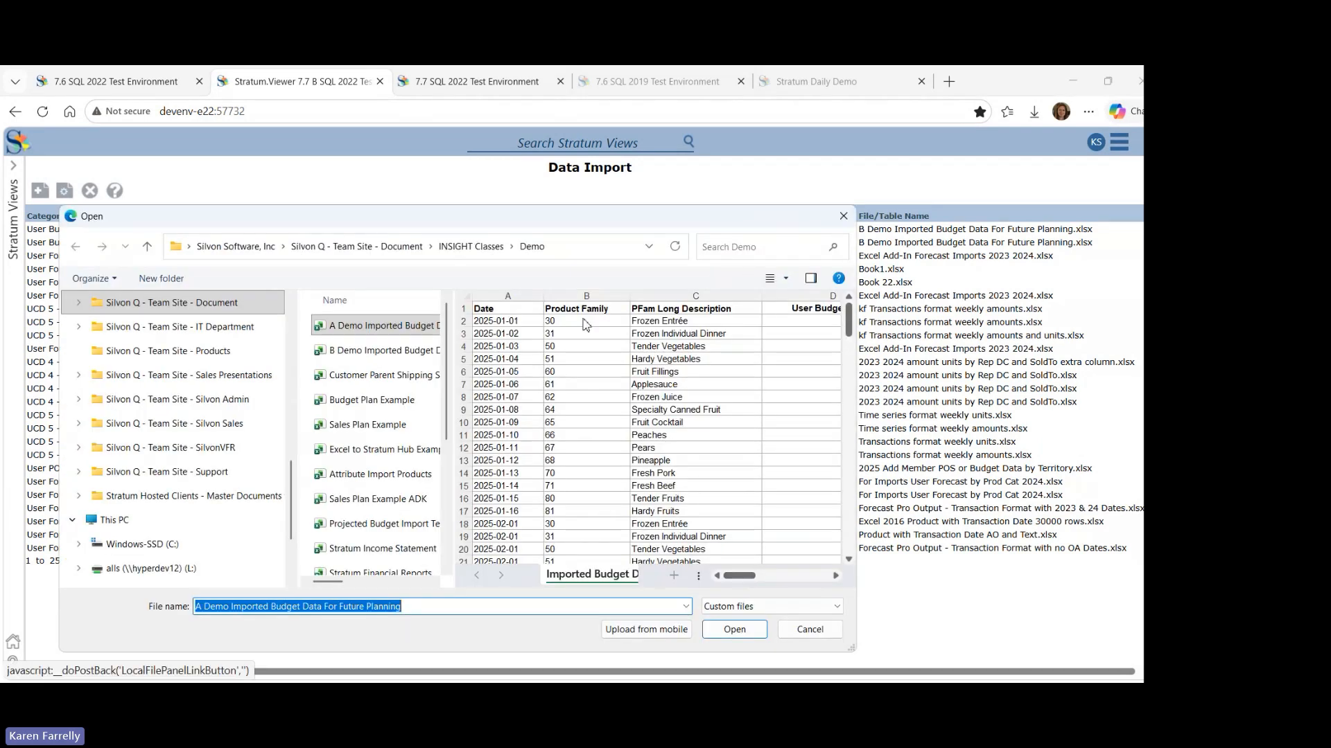
pyautogui.moveTo(740, 576); pyautogui.dragTo(776, 579)
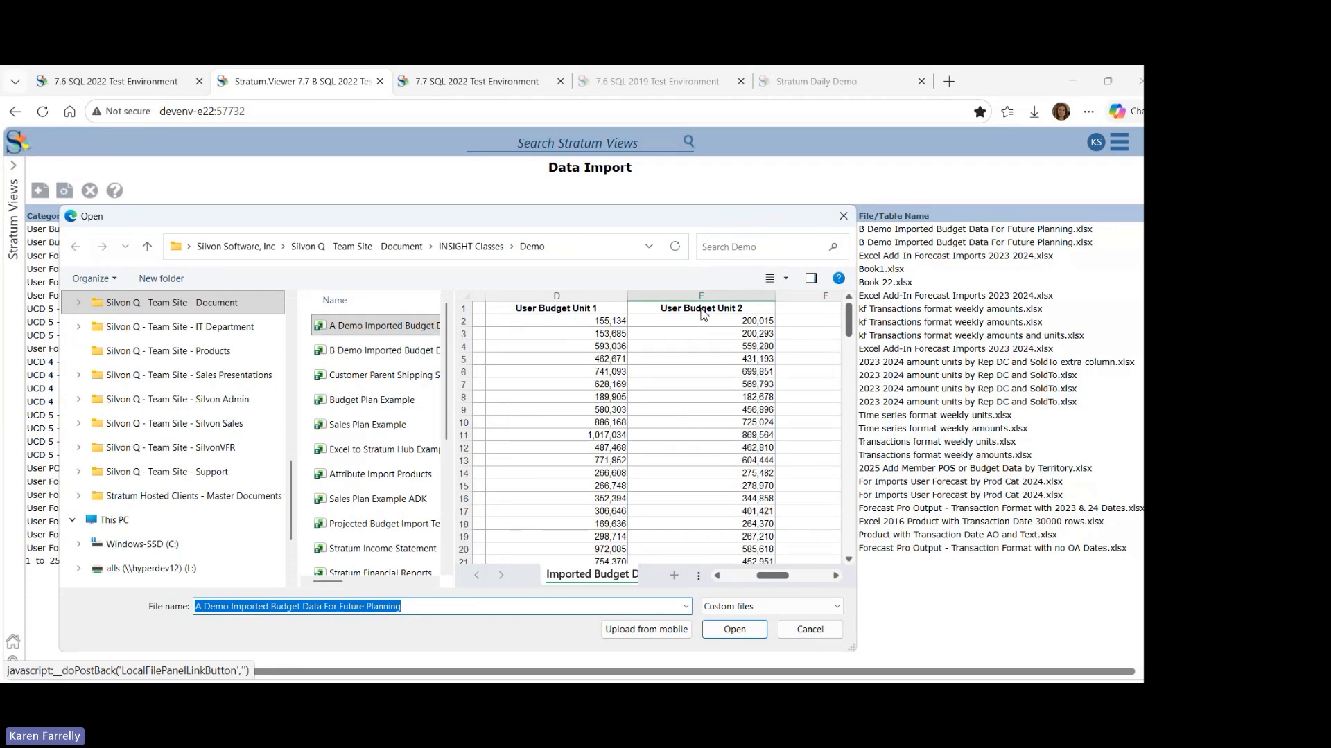
pyautogui.click(747, 629)
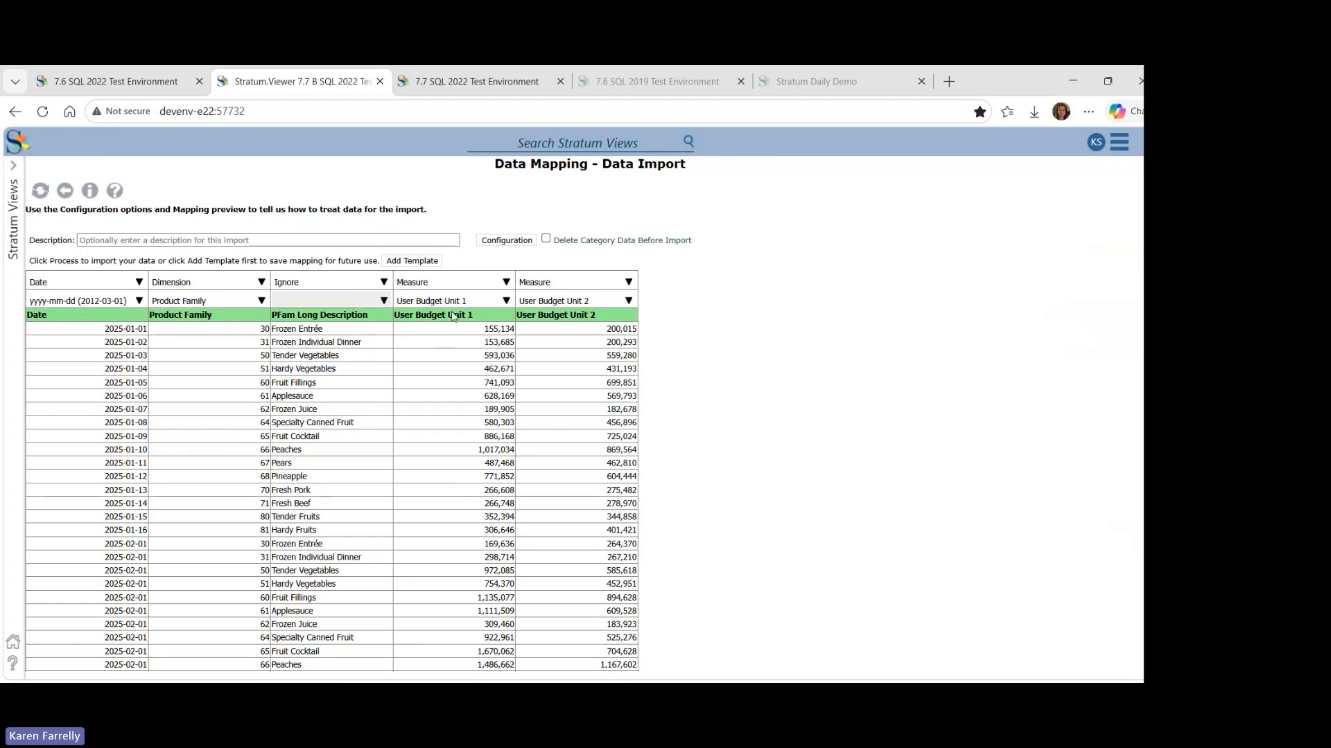
# Map the import's User Budget Unit 1 column as a Measure targeting User Budget Unit 1
pyautogui.click(505, 283)
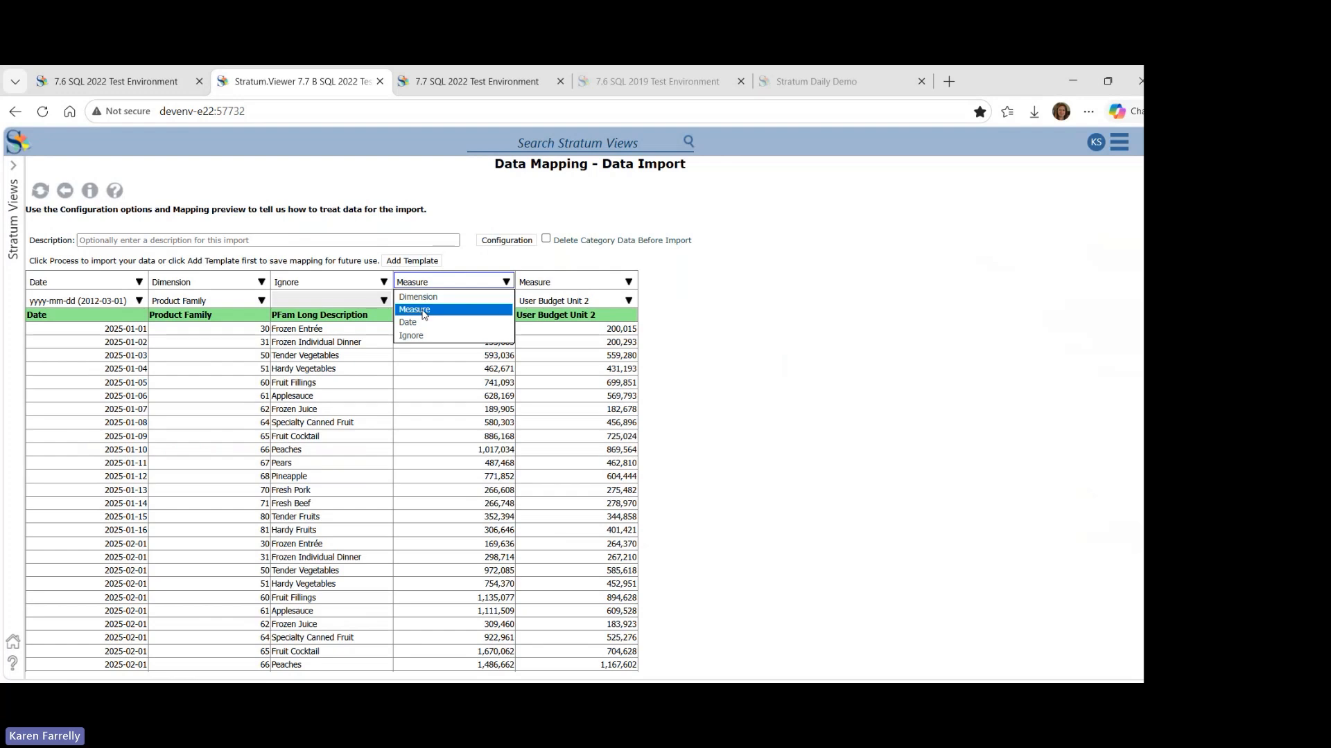
pyautogui.click(425, 310)
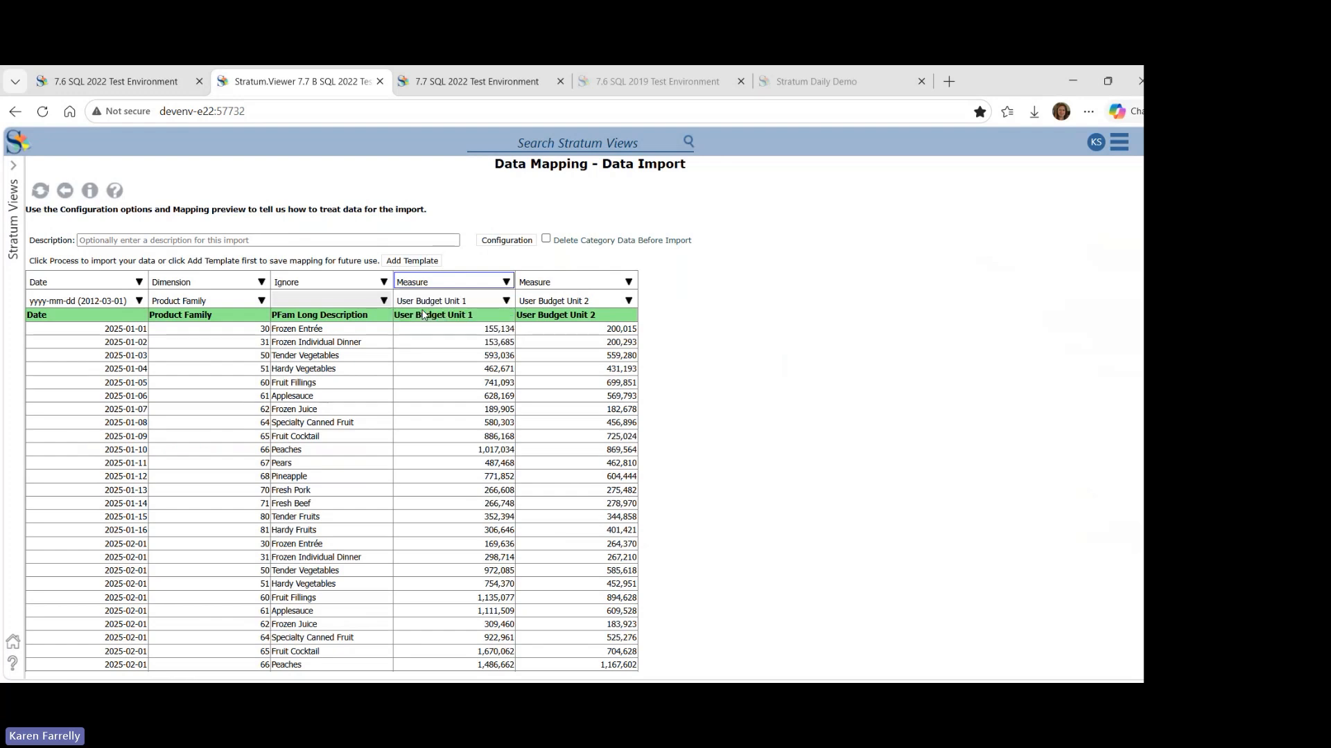
pyautogui.click(498, 300)
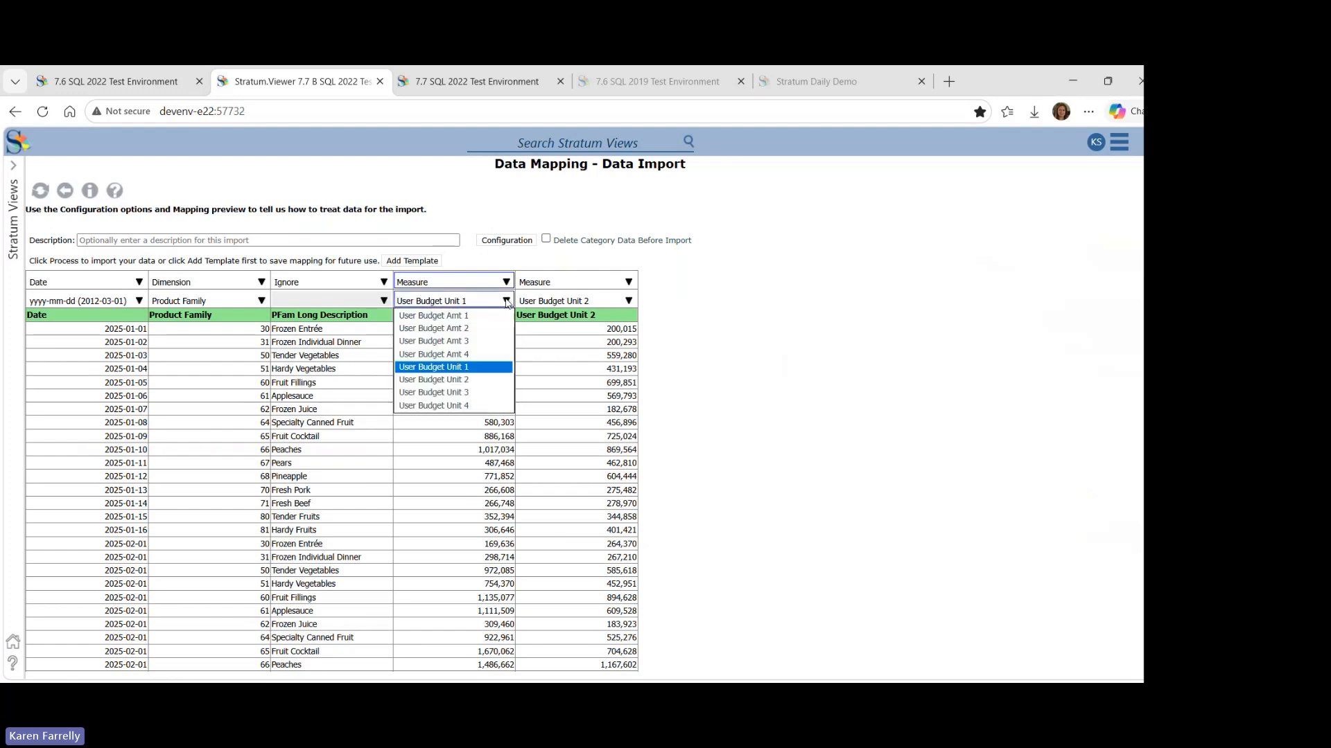
pyautogui.click(476, 369)
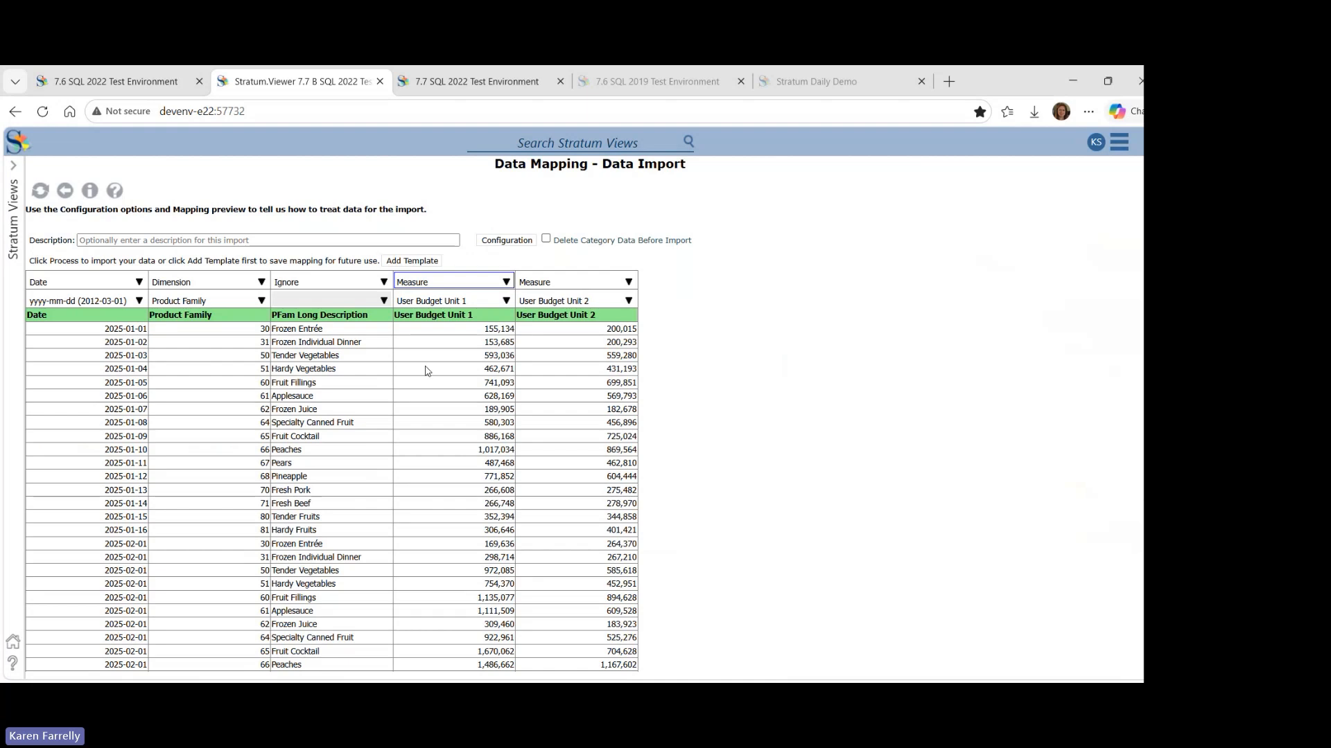
# Review the mapping type choices for the Date and Product Family columns and the available date formats
pyautogui.click(139, 283)
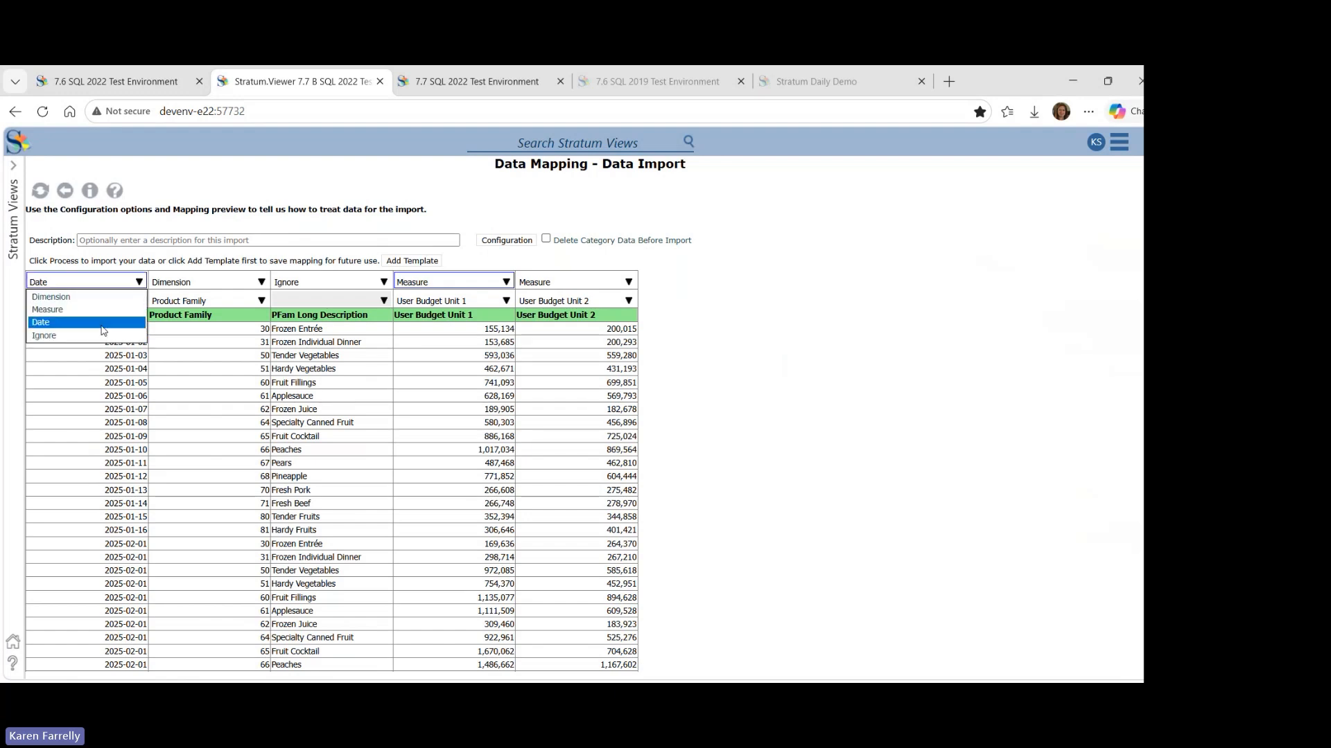
pyautogui.click(184, 287)
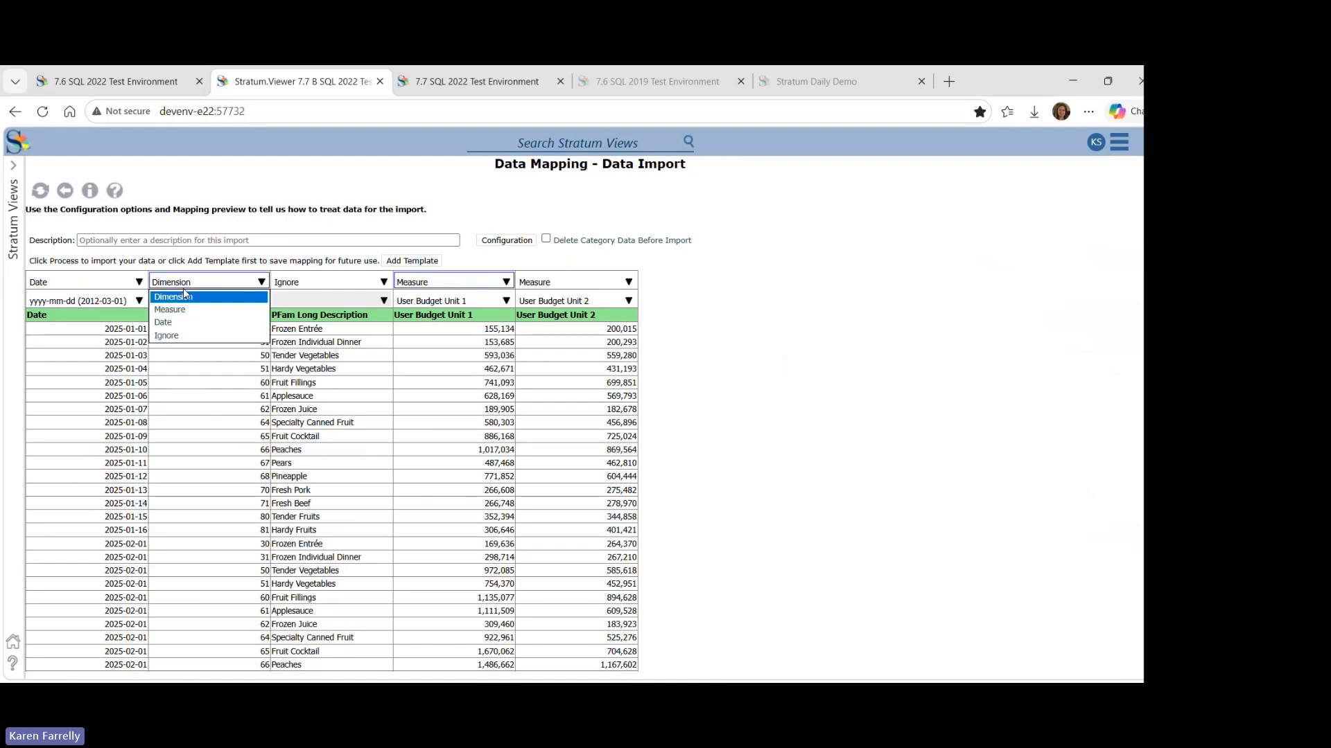
pyautogui.click(112, 270)
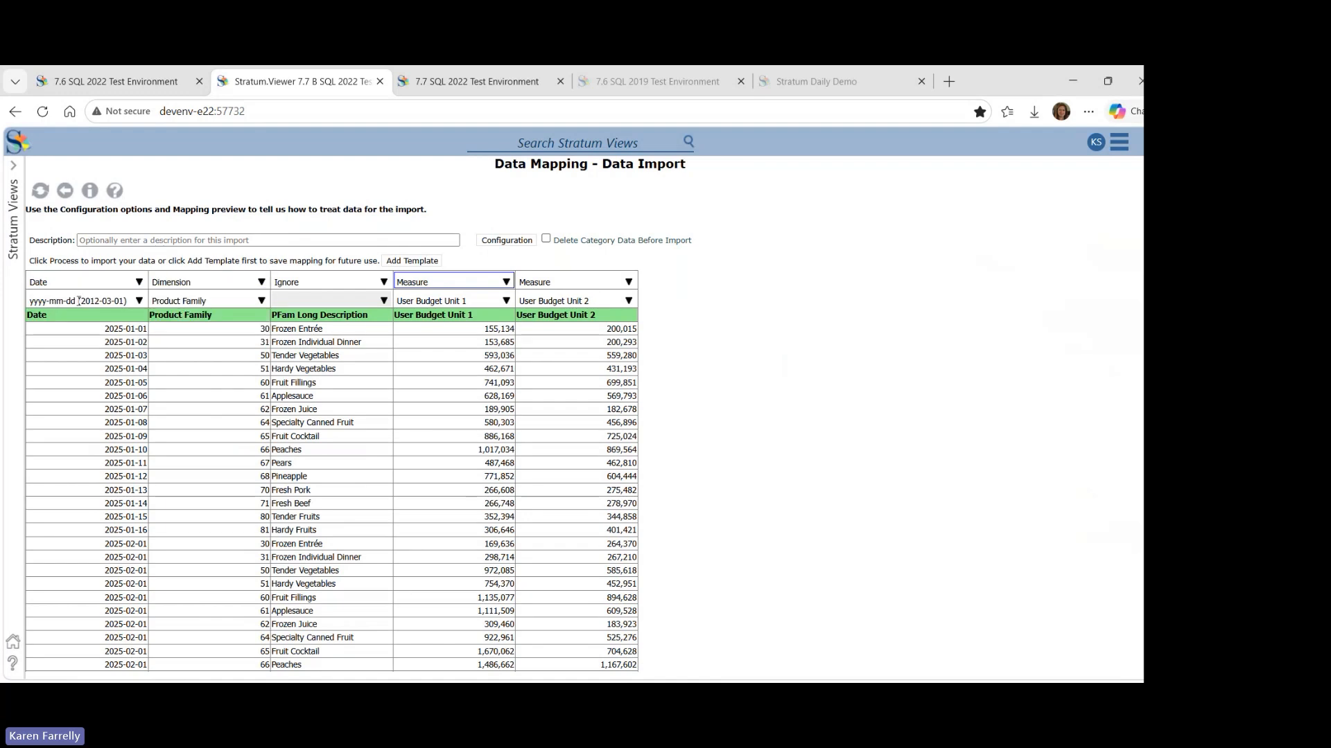
pyautogui.click(142, 303)
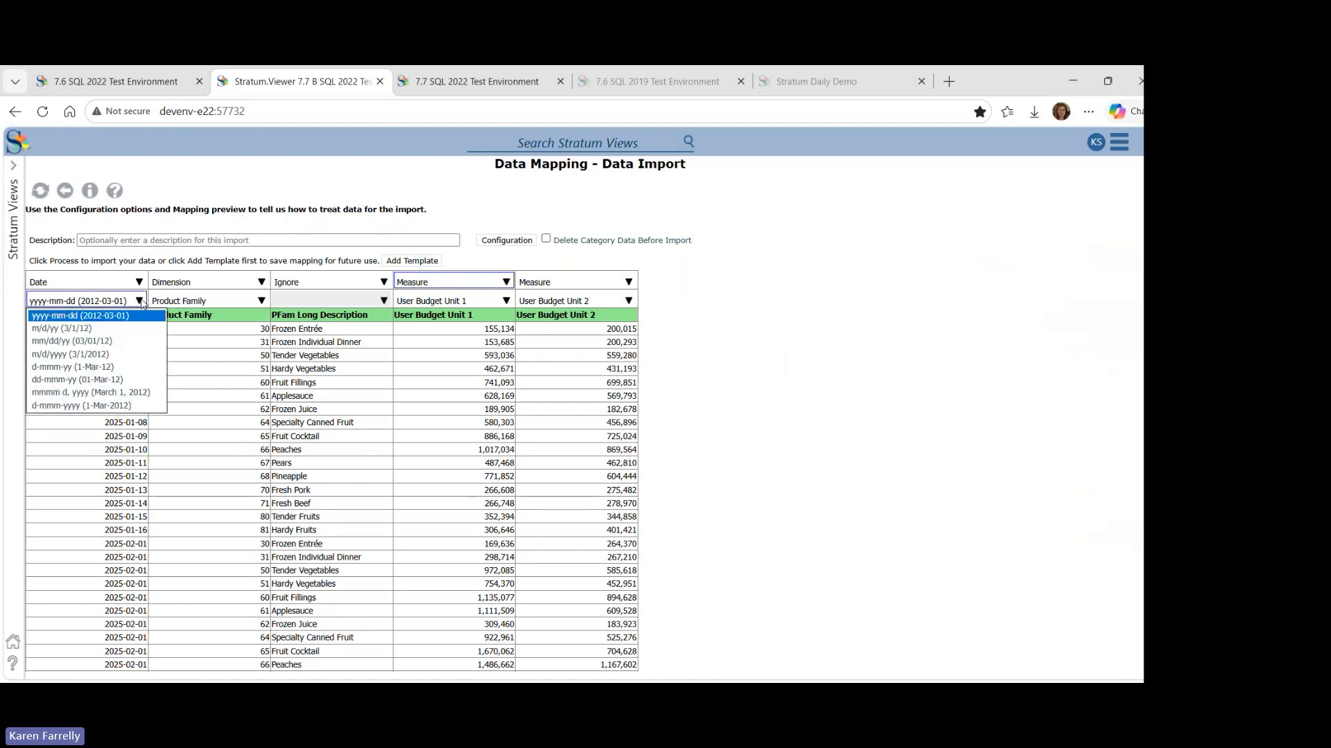
pyautogui.click(450, 220)
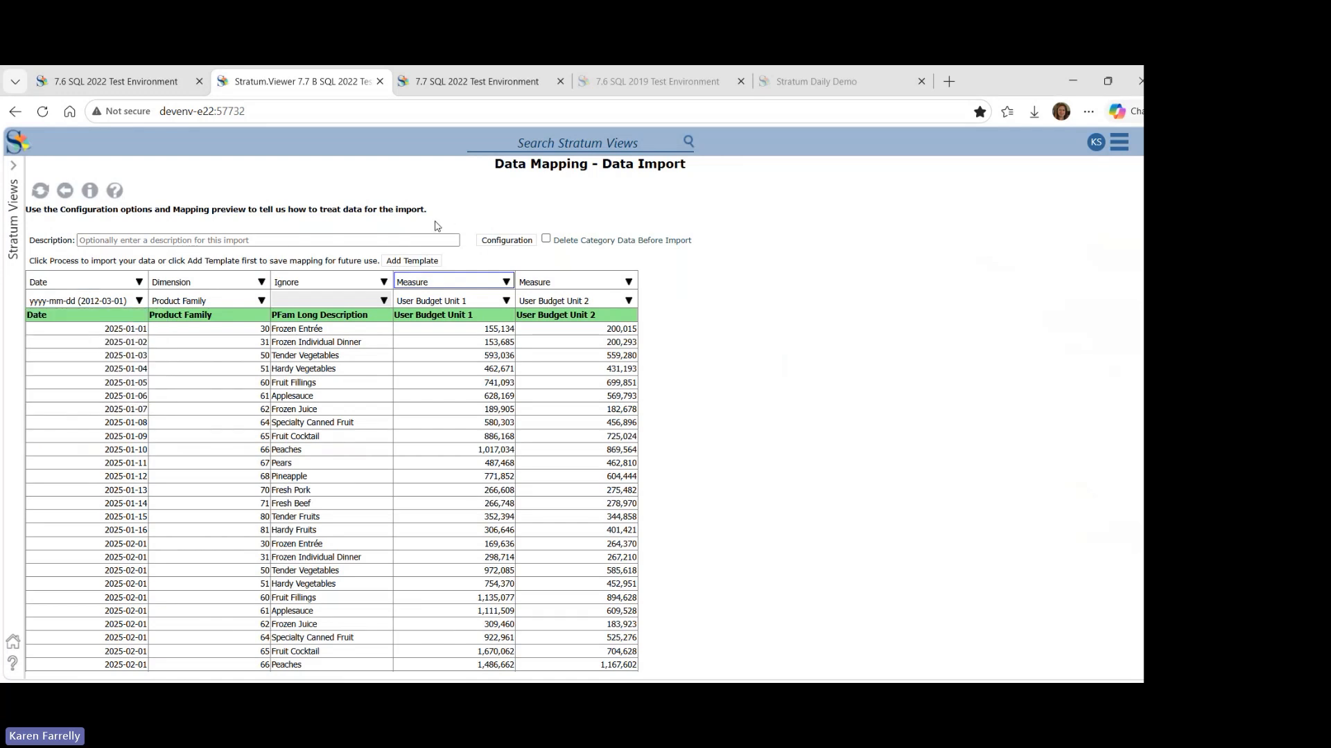
# Set the import description to Budget User Adjustment
pyautogui.click(390, 239)
pyautogui.press('Down')
pyautogui.press('Return')
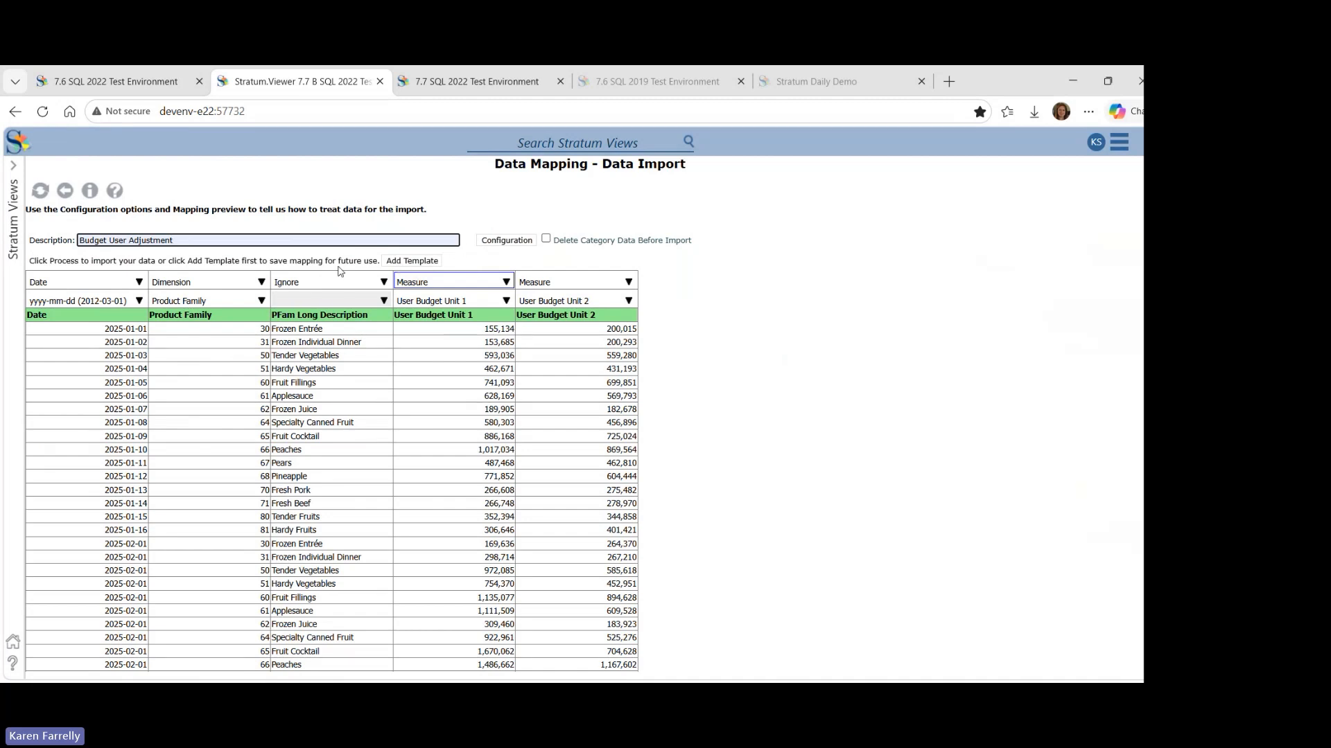
pyautogui.click(419, 266)
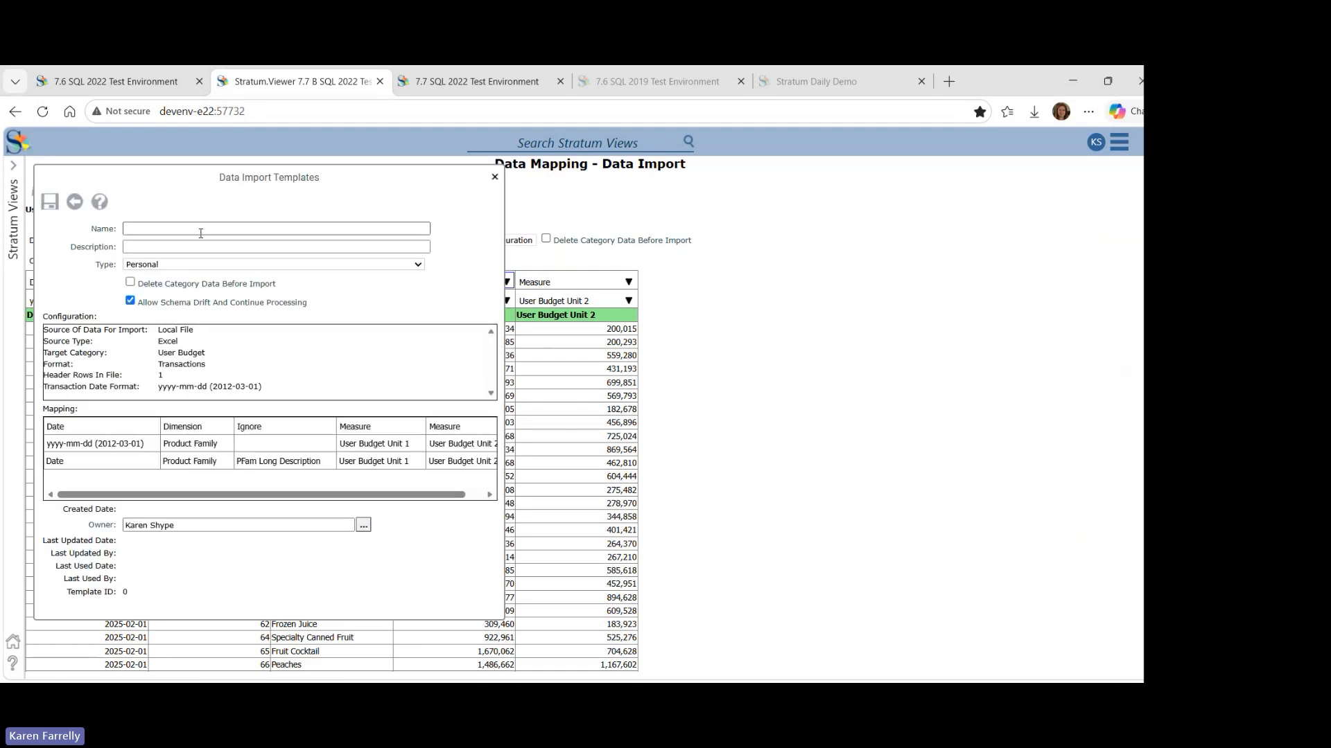
pyautogui.click(154, 228)
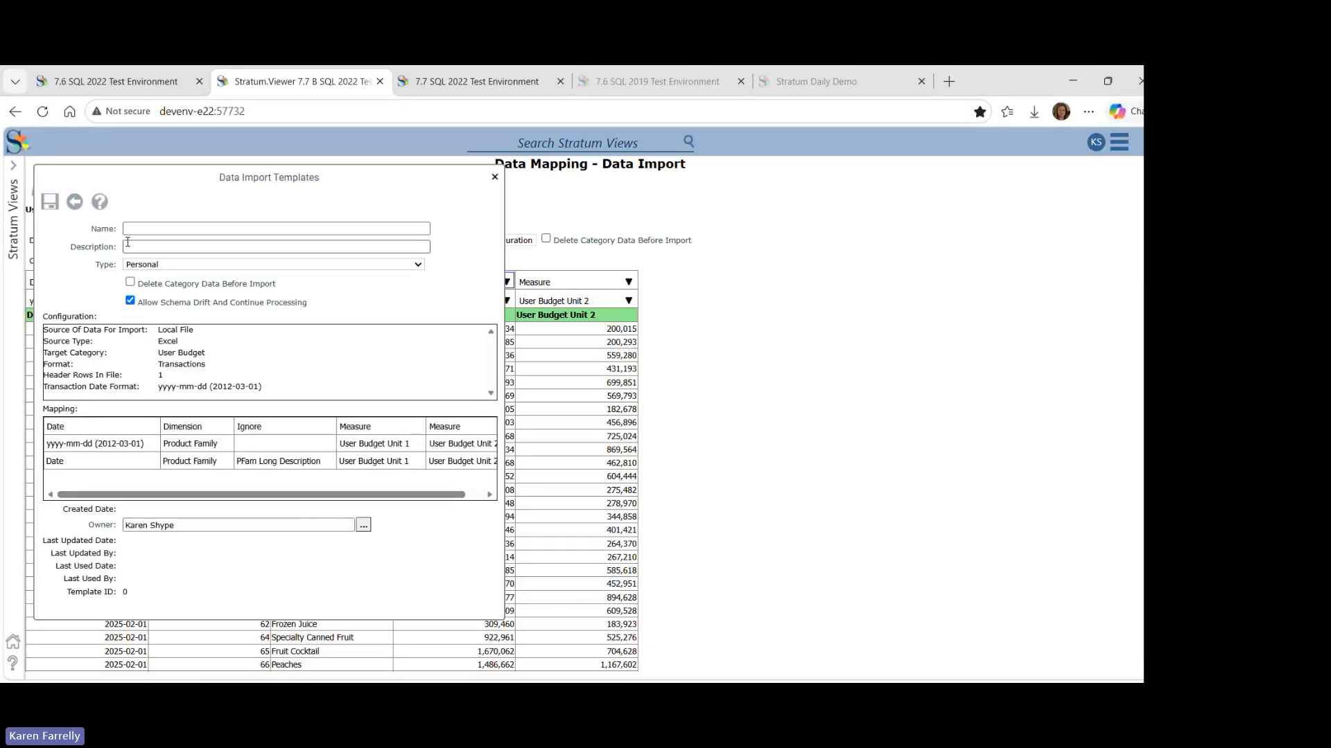
pyautogui.click(73, 208)
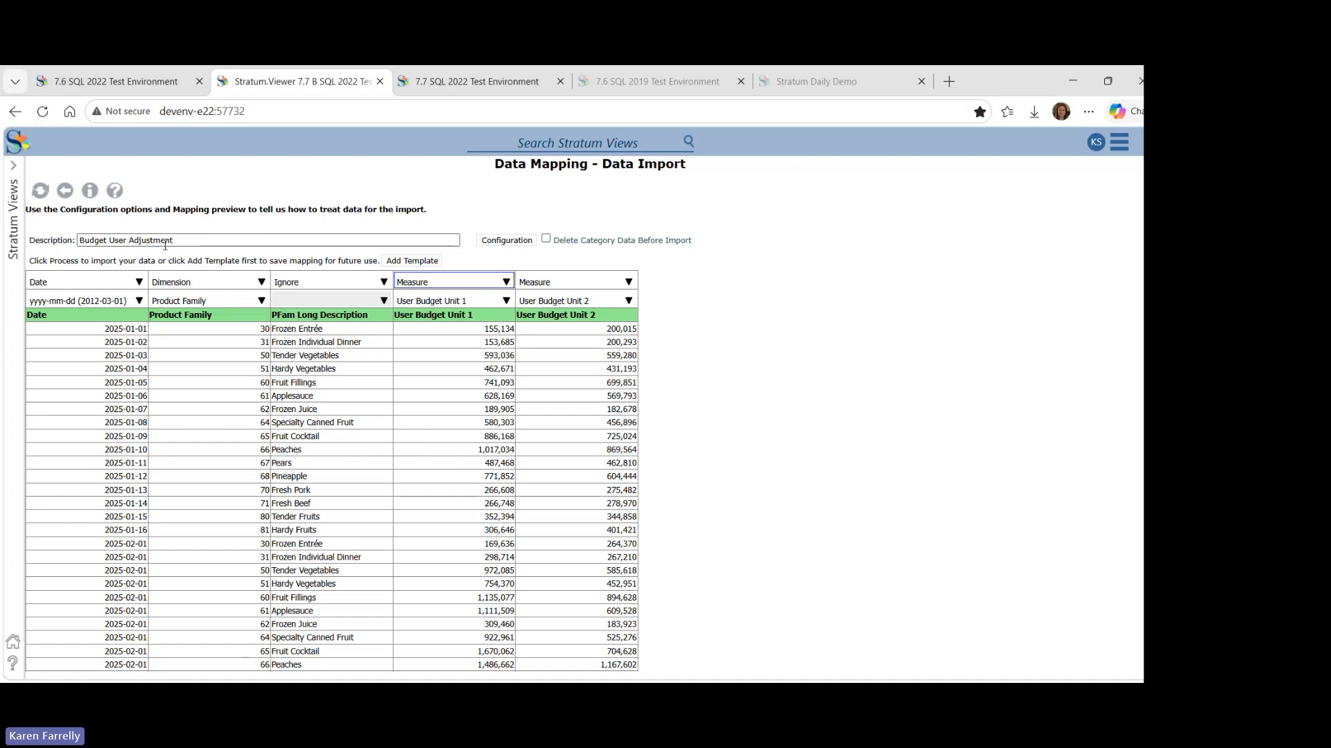
# Process the data import and select its new Budget User Adjustment entry in the import list
pyautogui.click(42, 192)
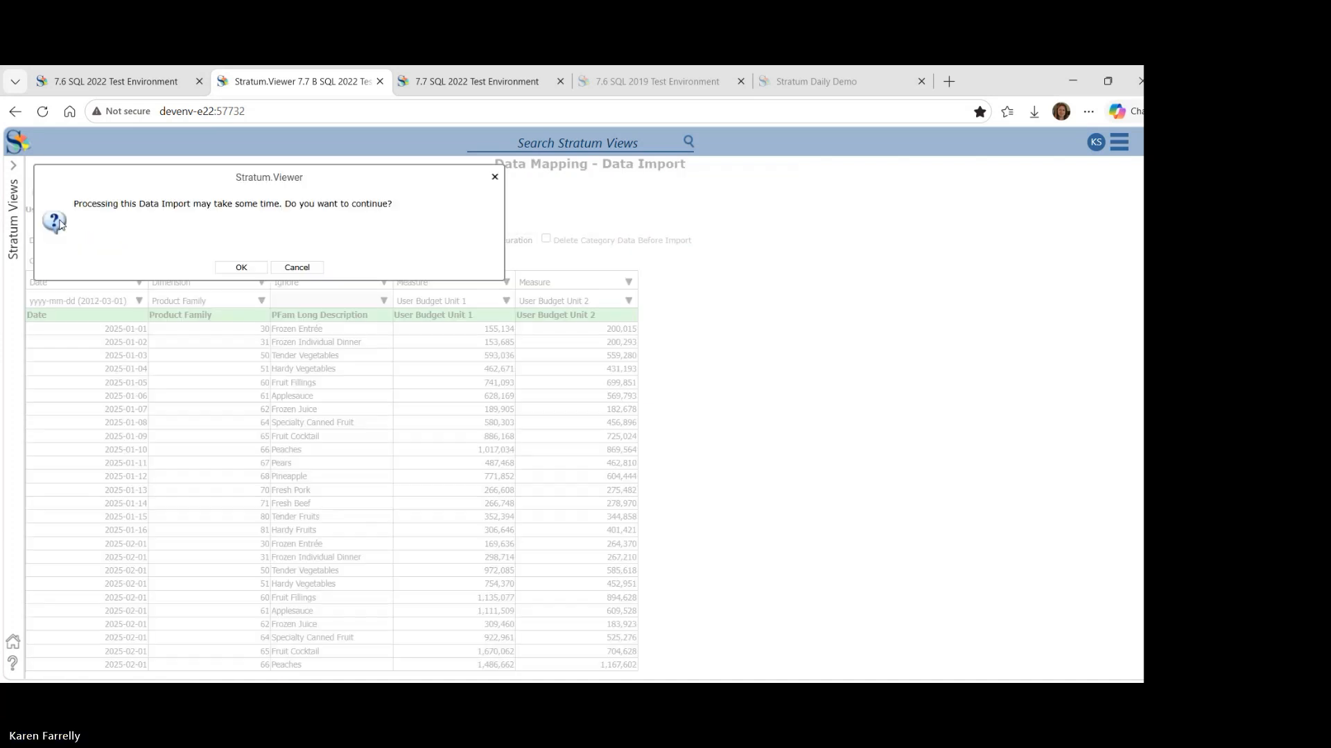
pyautogui.click(252, 270)
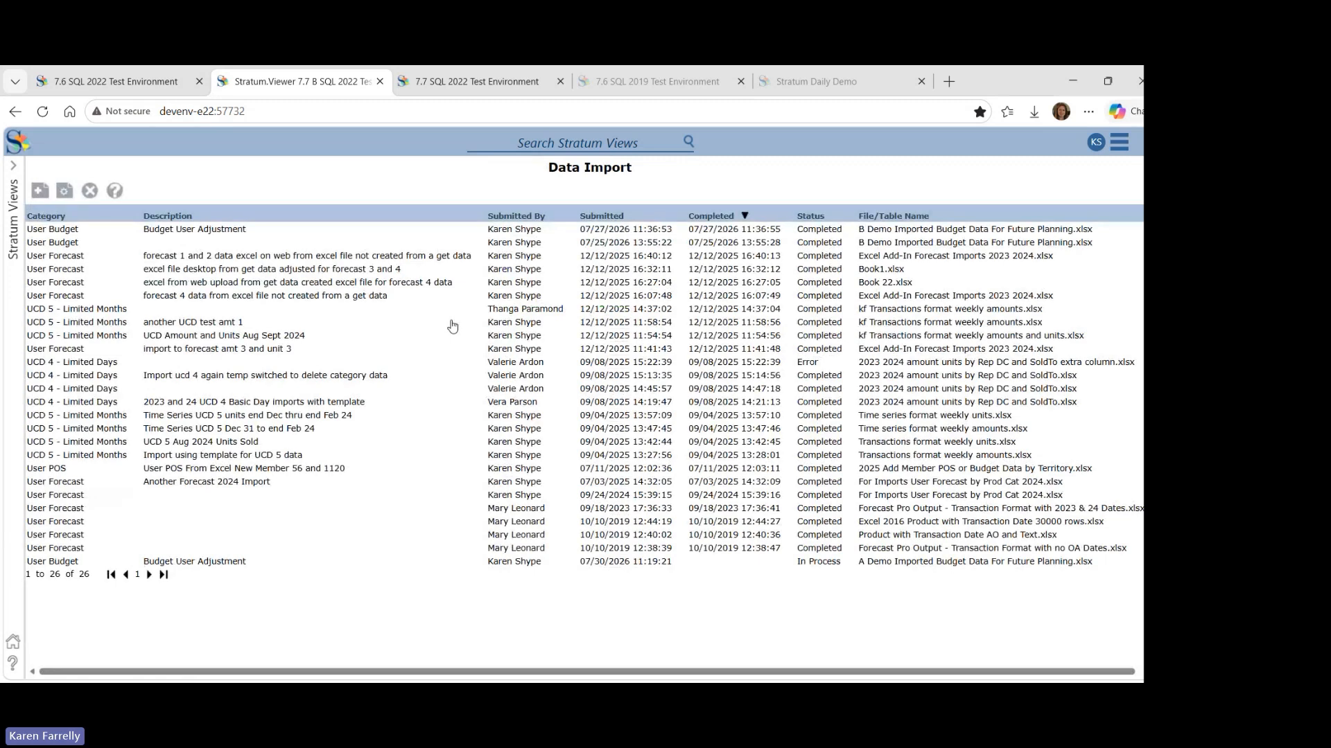
pyautogui.click(236, 561)
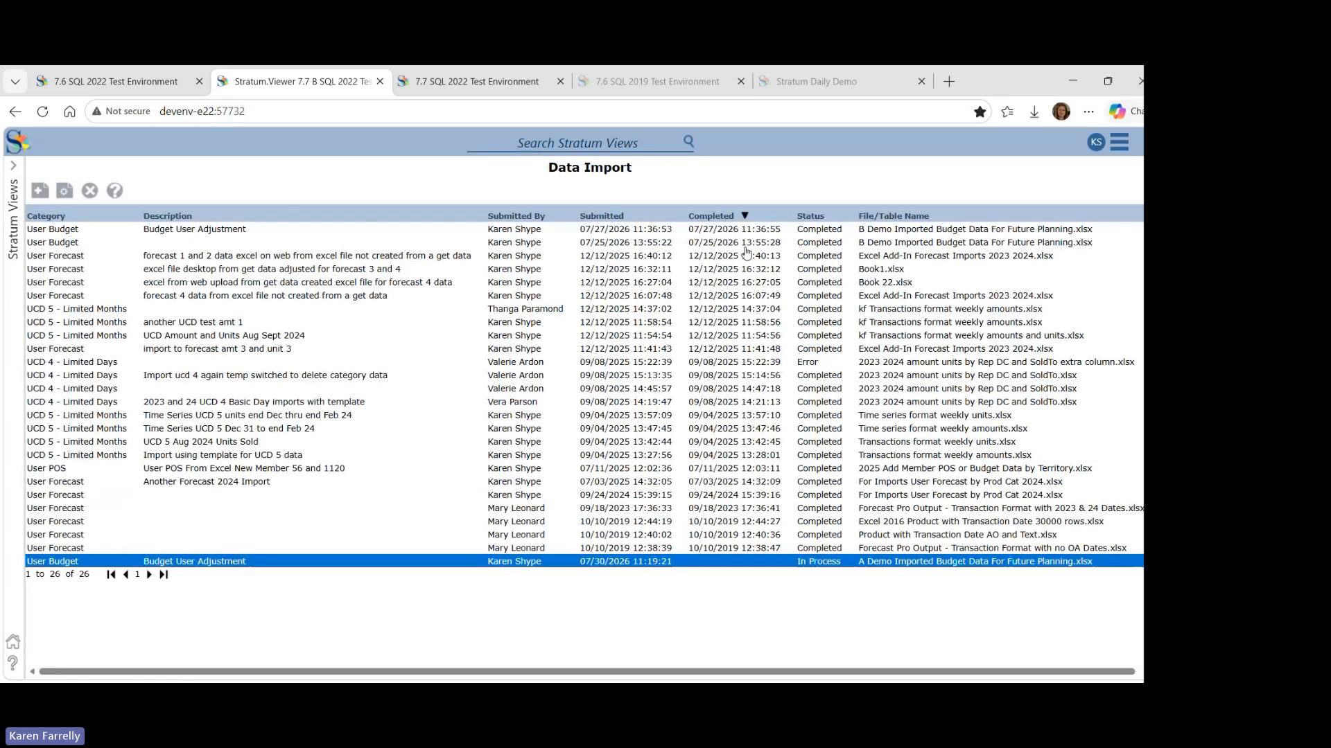
# Sort the data imports by status and then by most recent completion, and check the User Budget imports
pyautogui.click(802, 216)
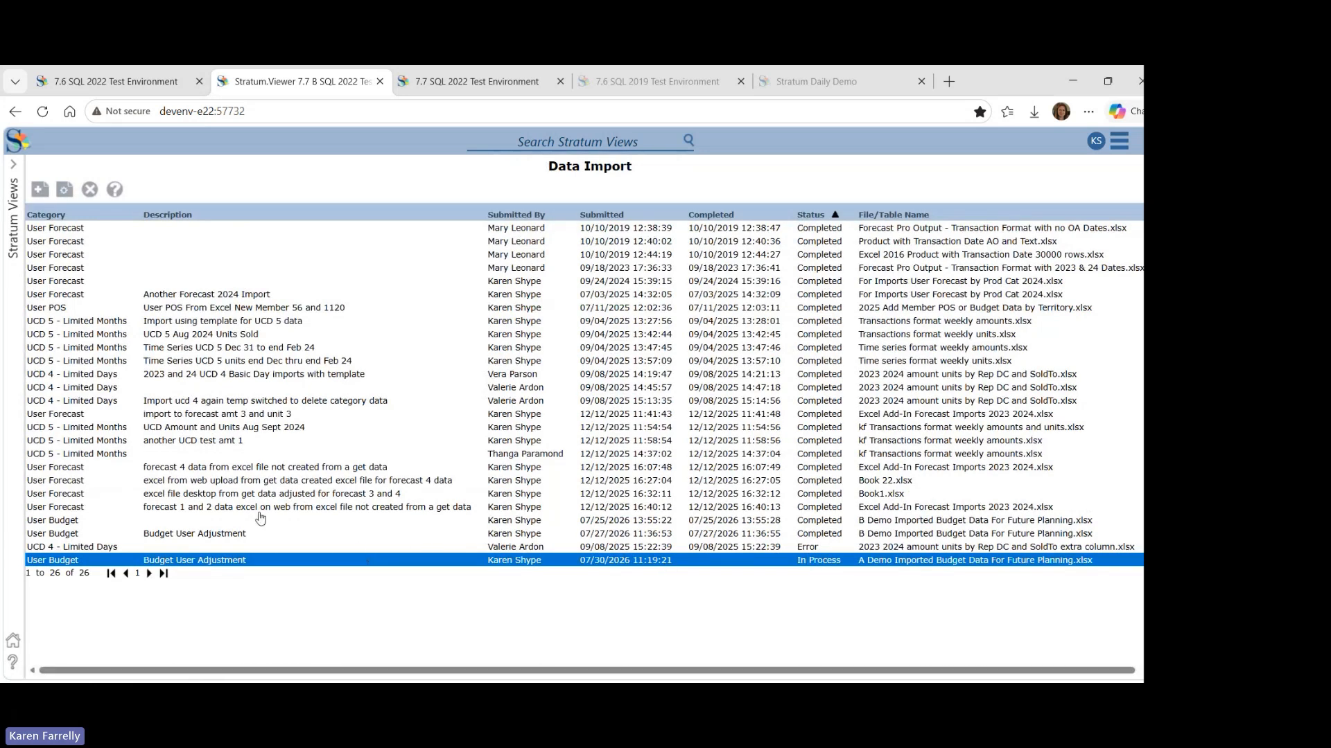
pyautogui.click(699, 217)
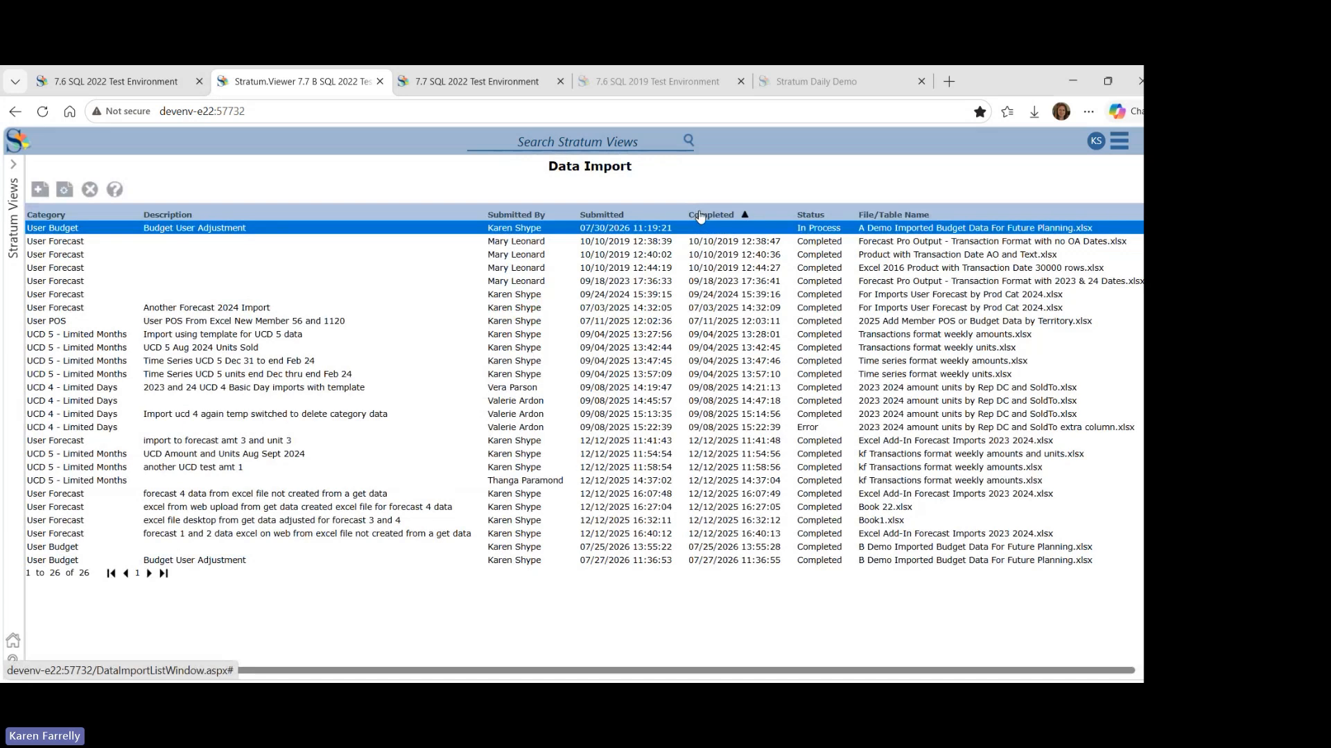
pyautogui.click(700, 217)
pyautogui.click(702, 232)
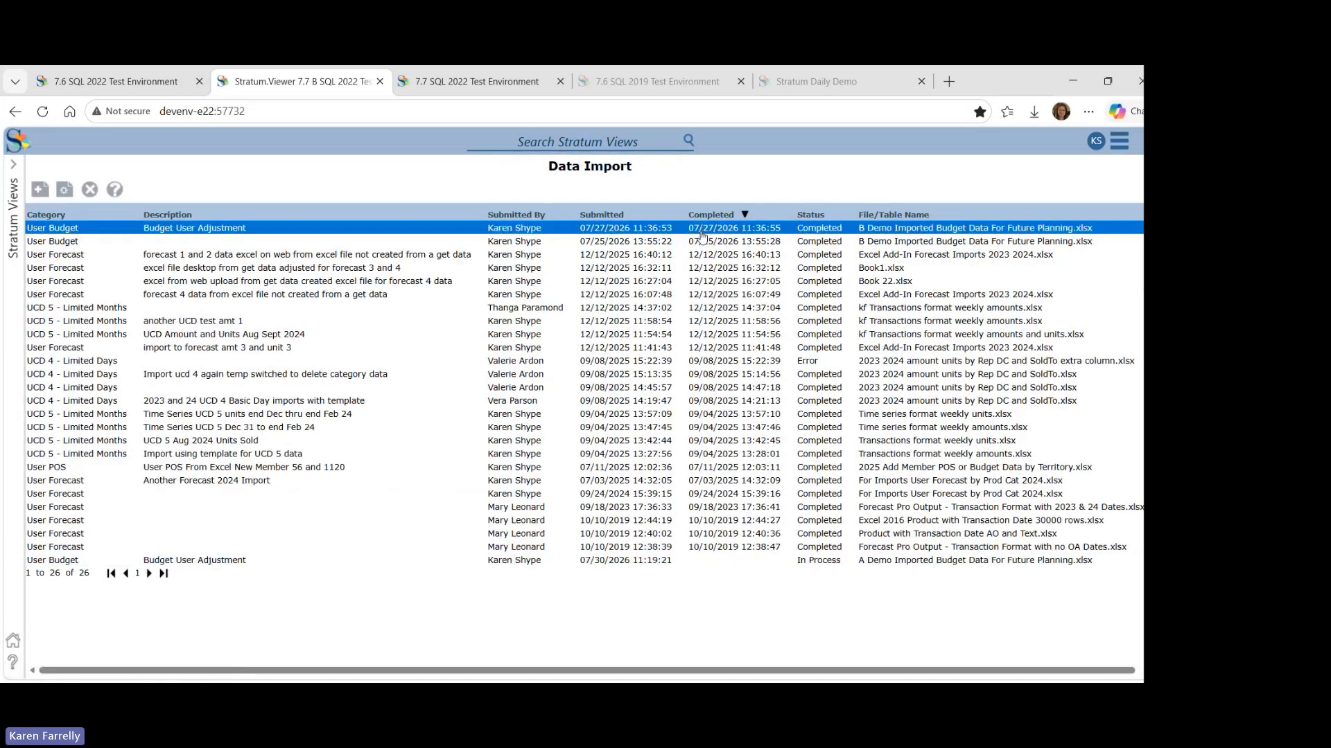
pyautogui.click(702, 242)
pyautogui.click(702, 254)
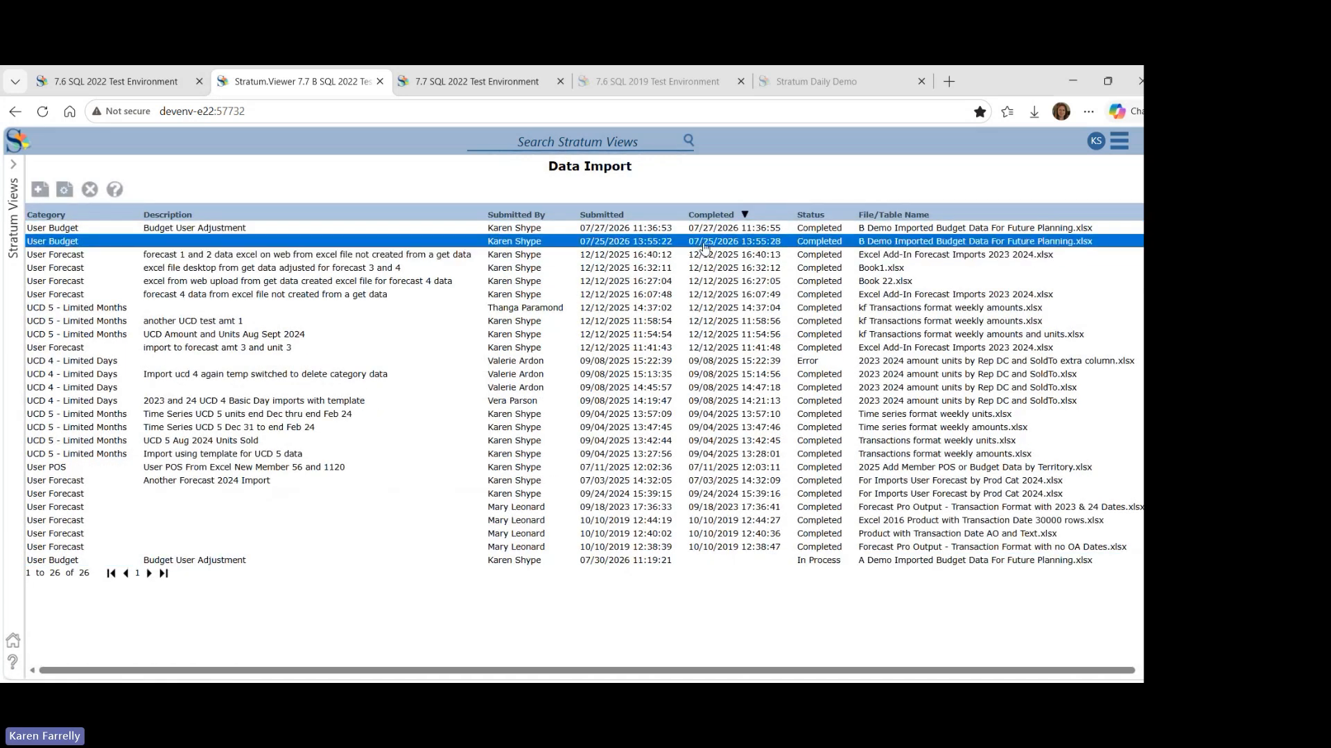
pyautogui.click(707, 242)
pyautogui.click(336, 230)
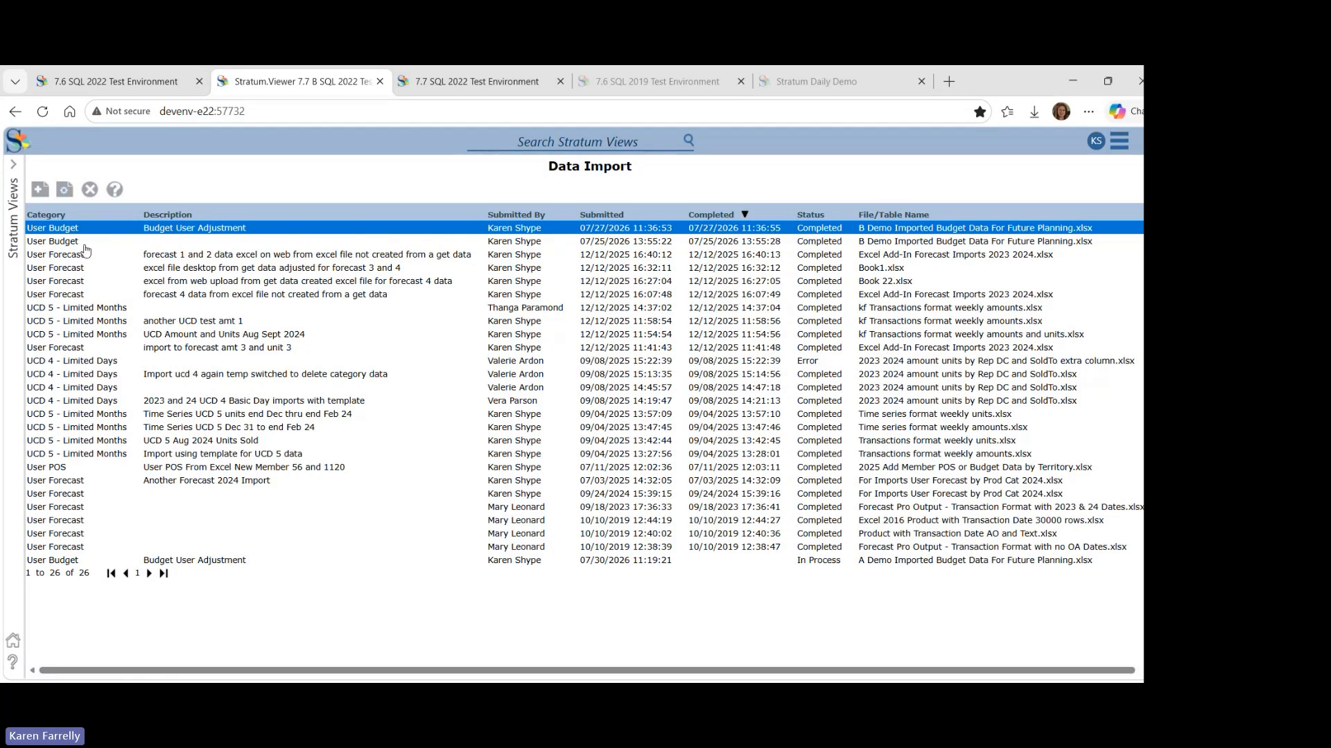
# Open the favorite view Imported Budget Data For Future Planning without its rows and columns areas, and highlight the 2025 User Budget Unit 1 and 2 columns
pyautogui.click(16, 168)
pyautogui.click(55, 214)
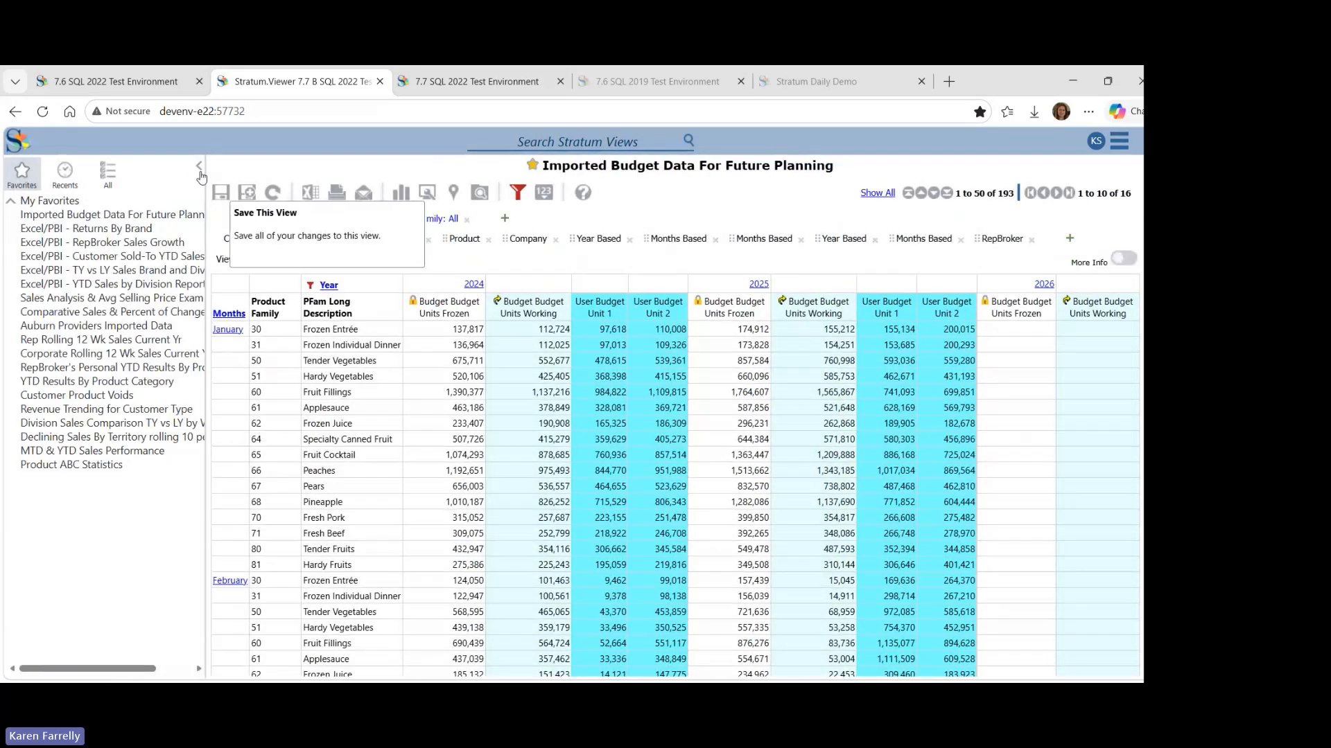
pyautogui.click(198, 169)
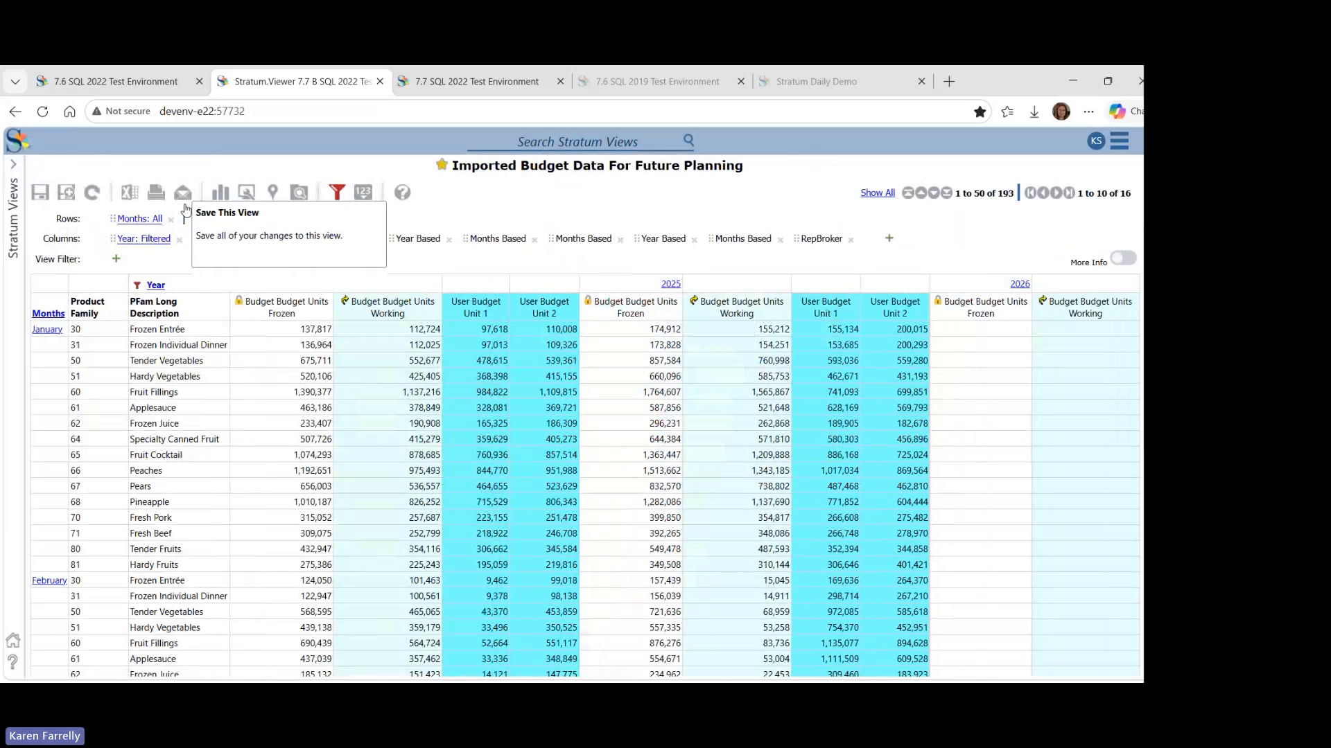
pyautogui.click(273, 193)
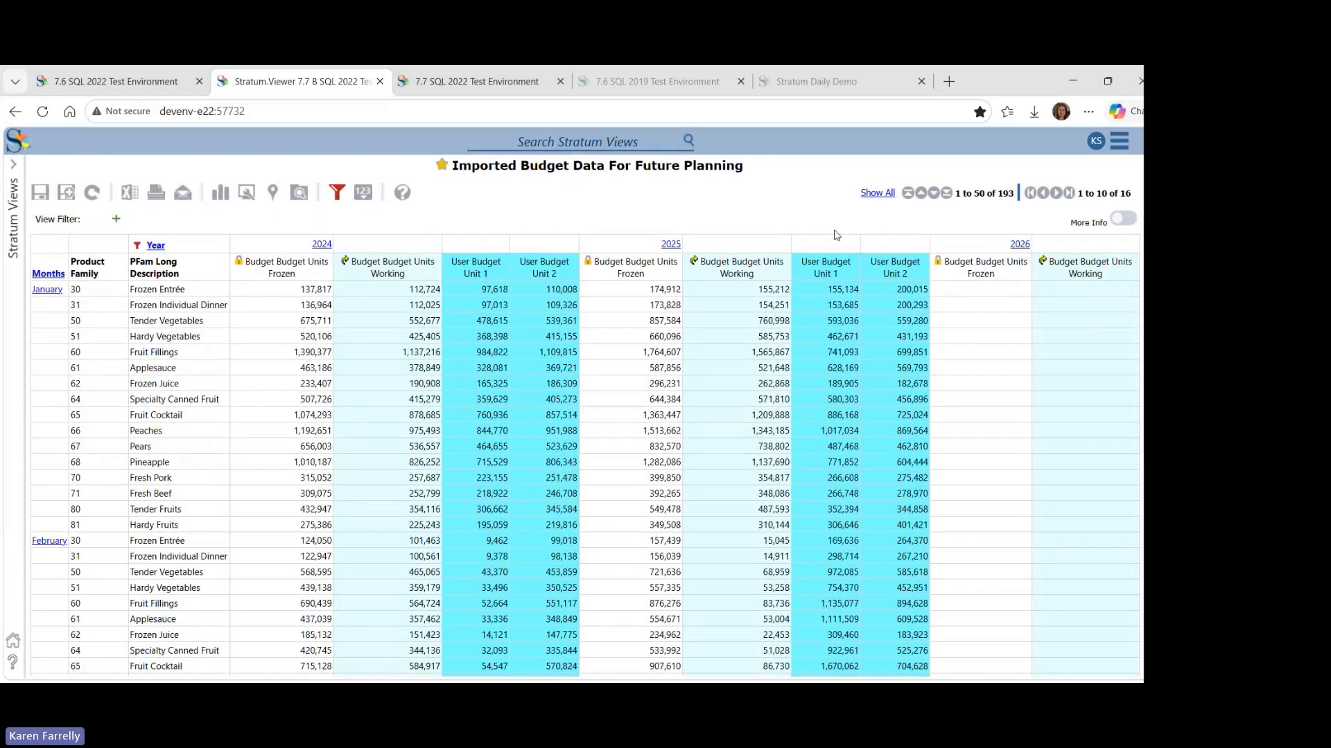
pyautogui.moveTo(835, 237); pyautogui.dragTo(886, 232)
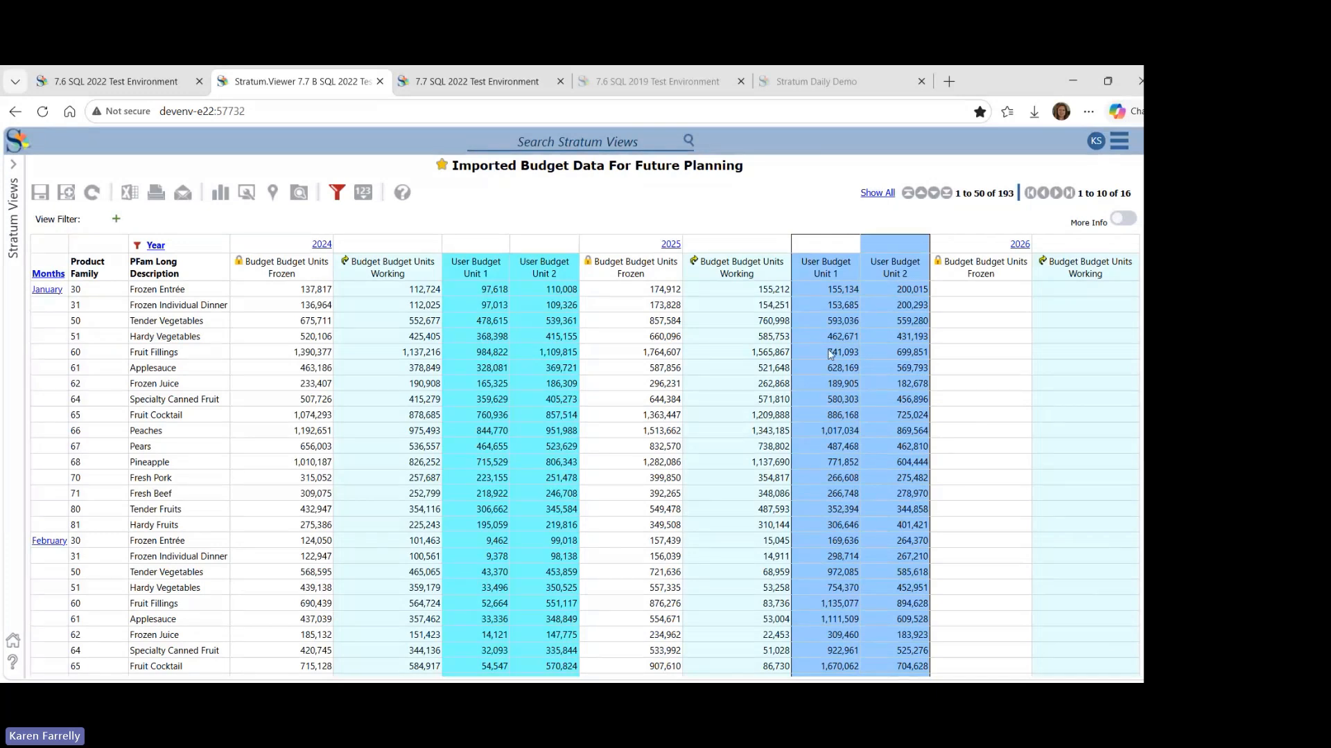
# Edit the January 2025 Budget Units Working value for product family 60, Fruit Fillings
pyautogui.click(738, 358)
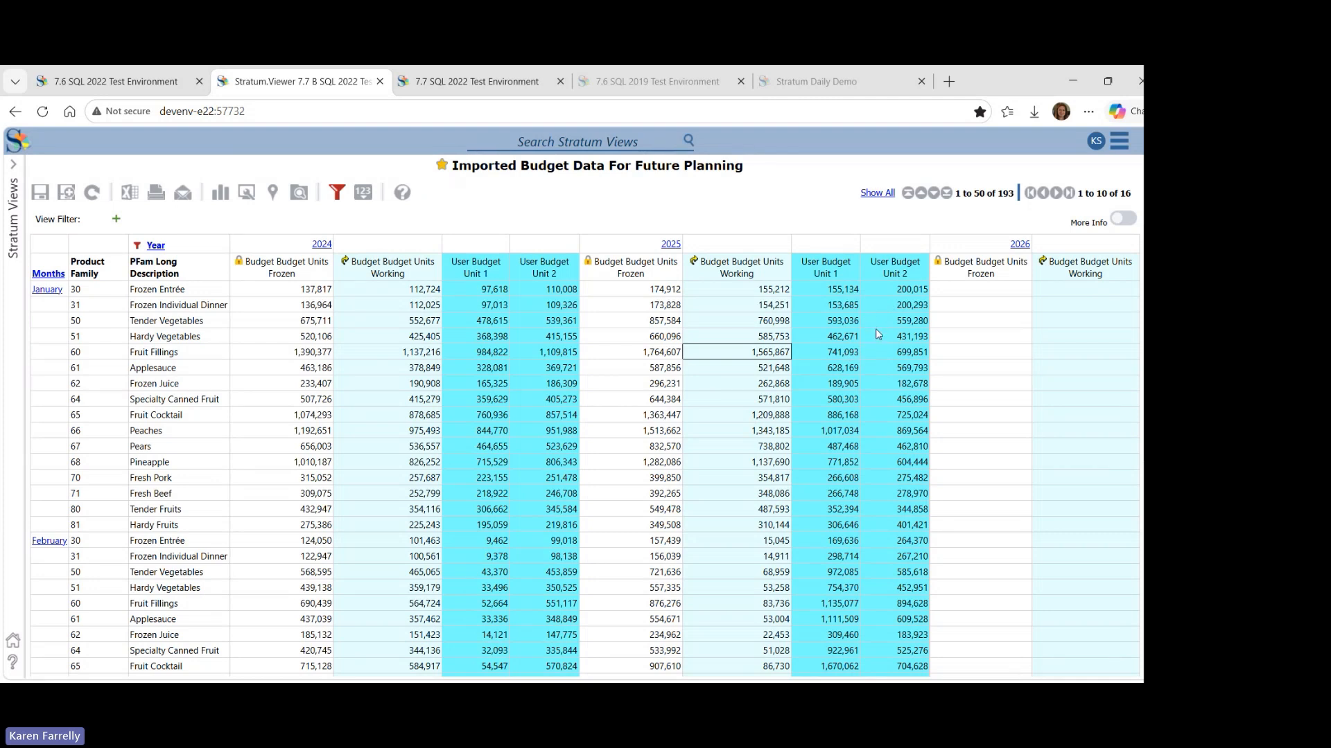
pyautogui.click(781, 354)
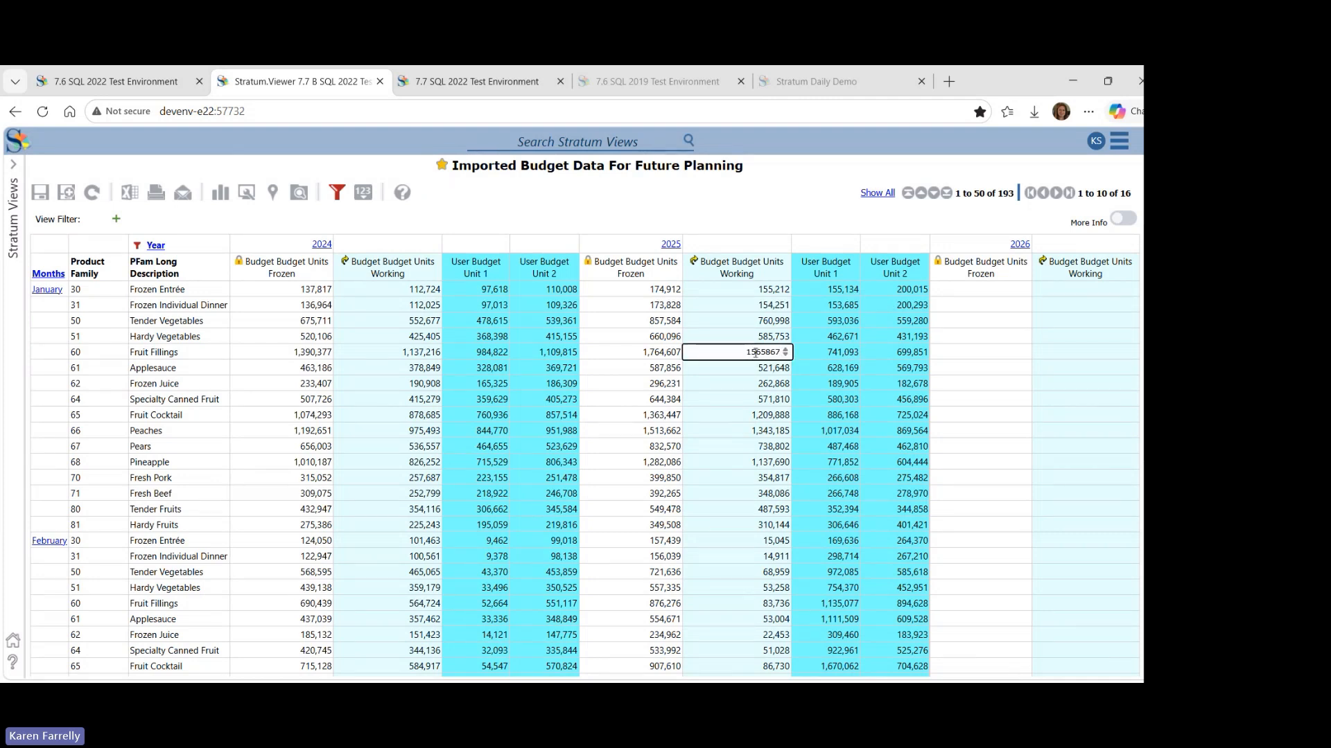
pyautogui.moveTo(751, 352); pyautogui.dragTo(757, 351)
pyautogui.write('1')
pyautogui.click(772, 372)
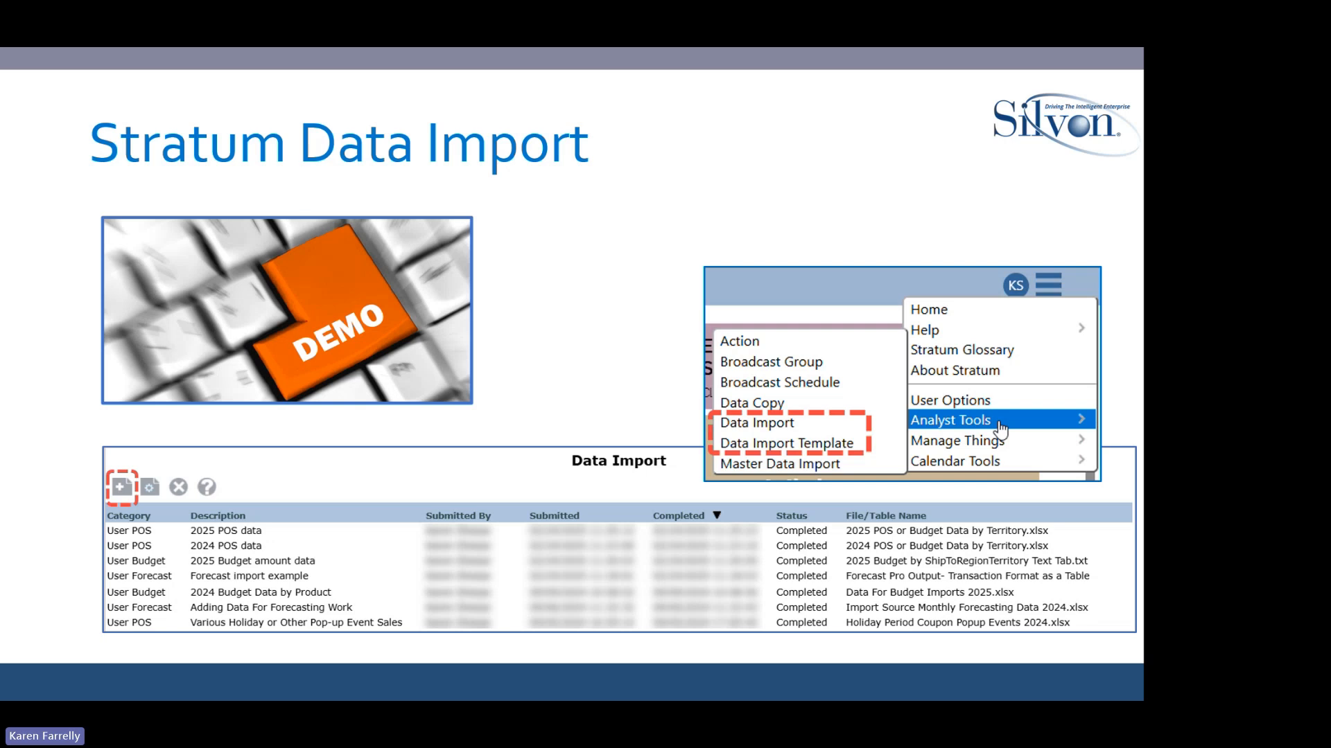
pyautogui.press('Right')
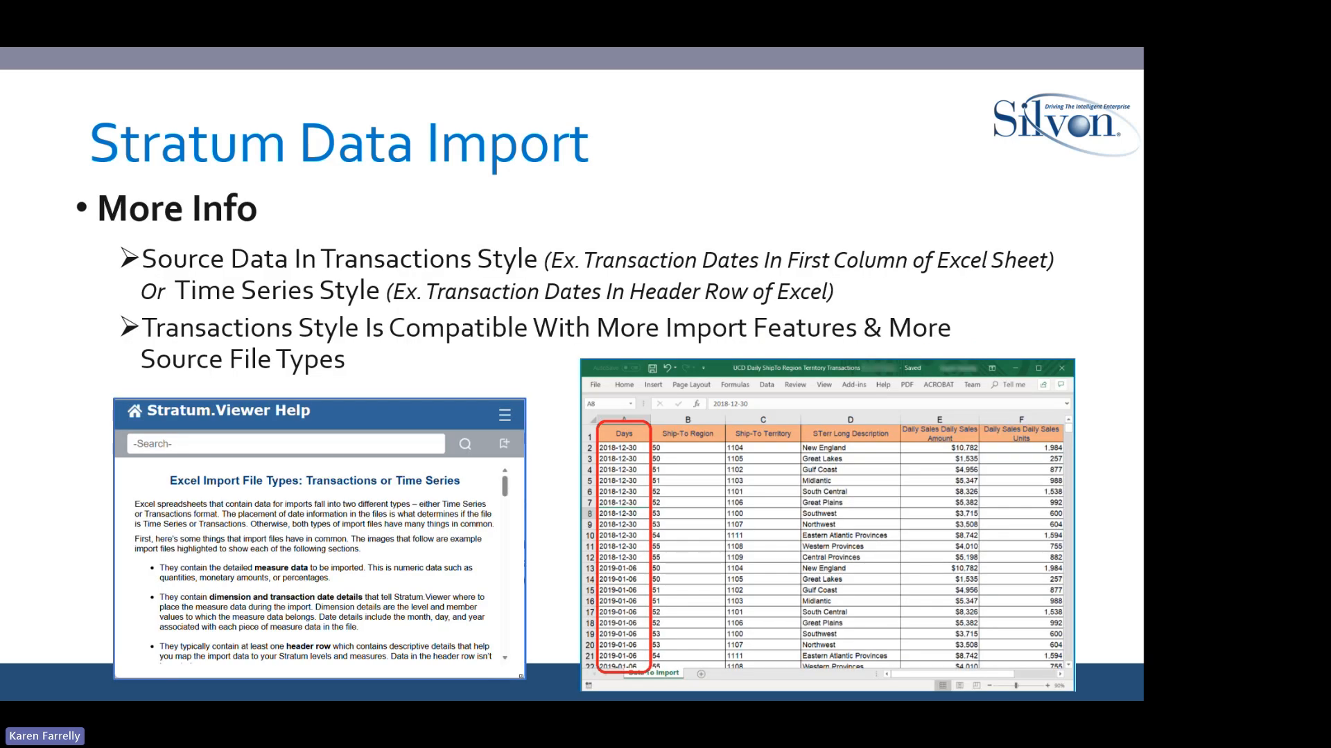
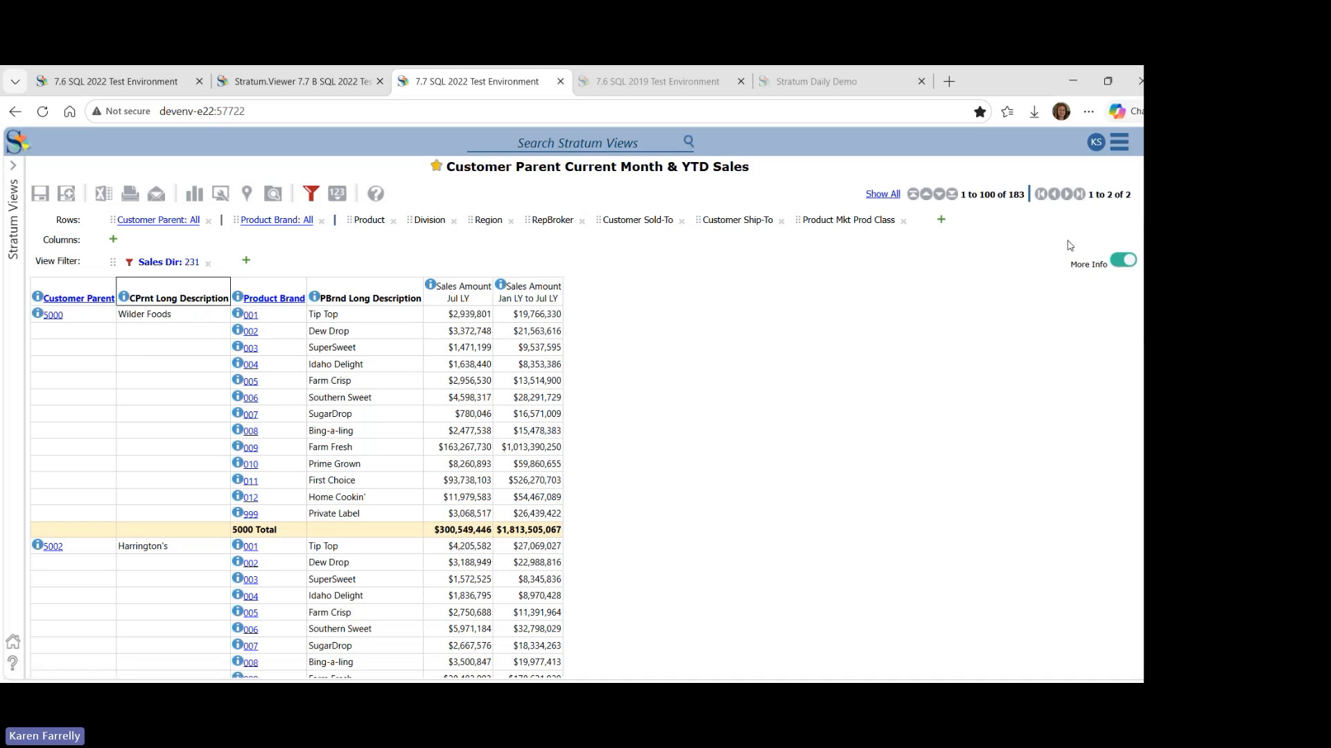
# Switch from the customer parent sales view to the list of user controlled attributes
pyautogui.click(1120, 141)
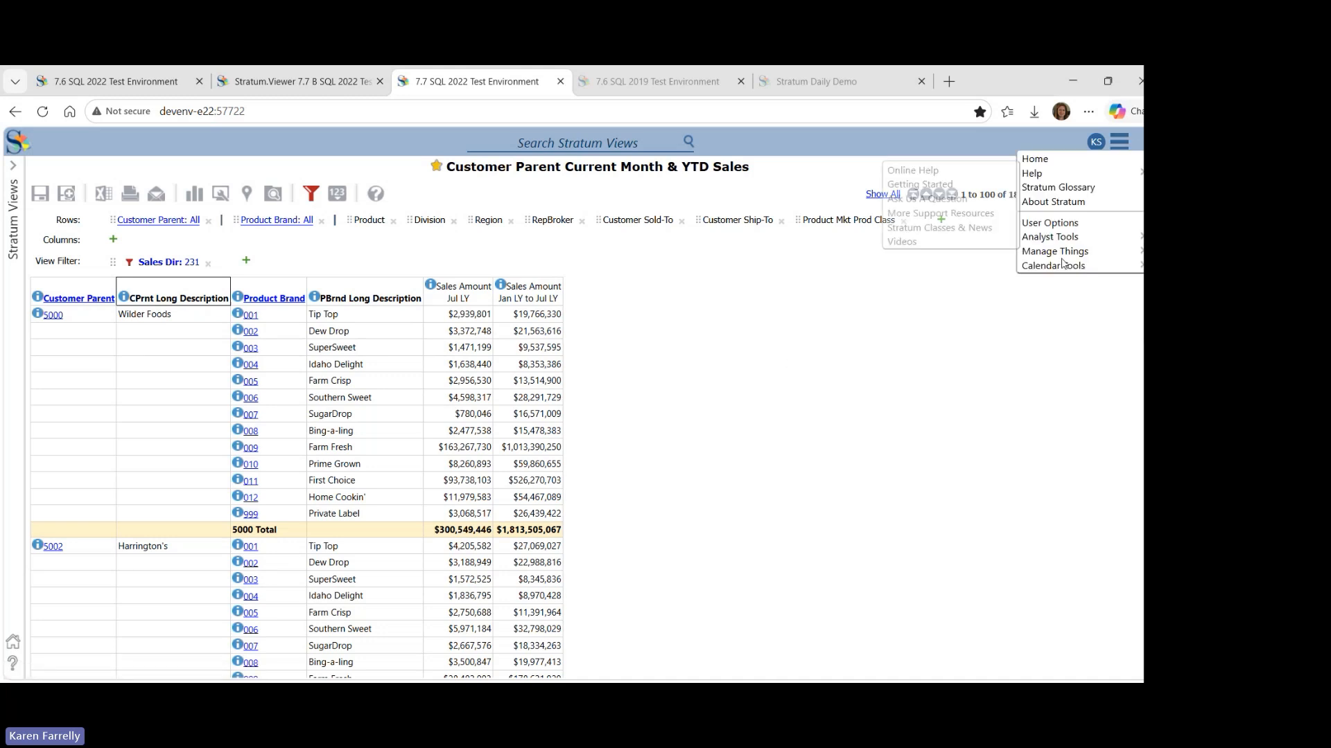
pyautogui.moveTo(1118, 152)
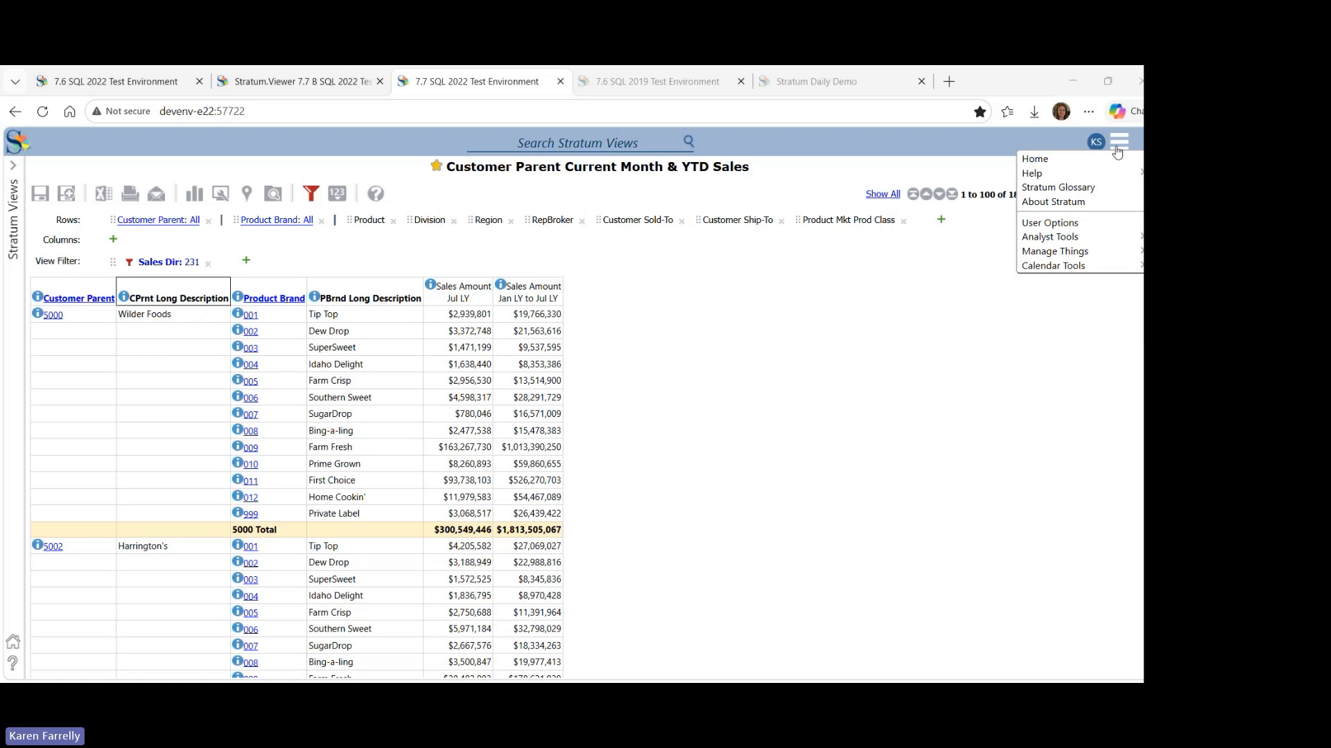
pyautogui.moveTo(1048, 252)
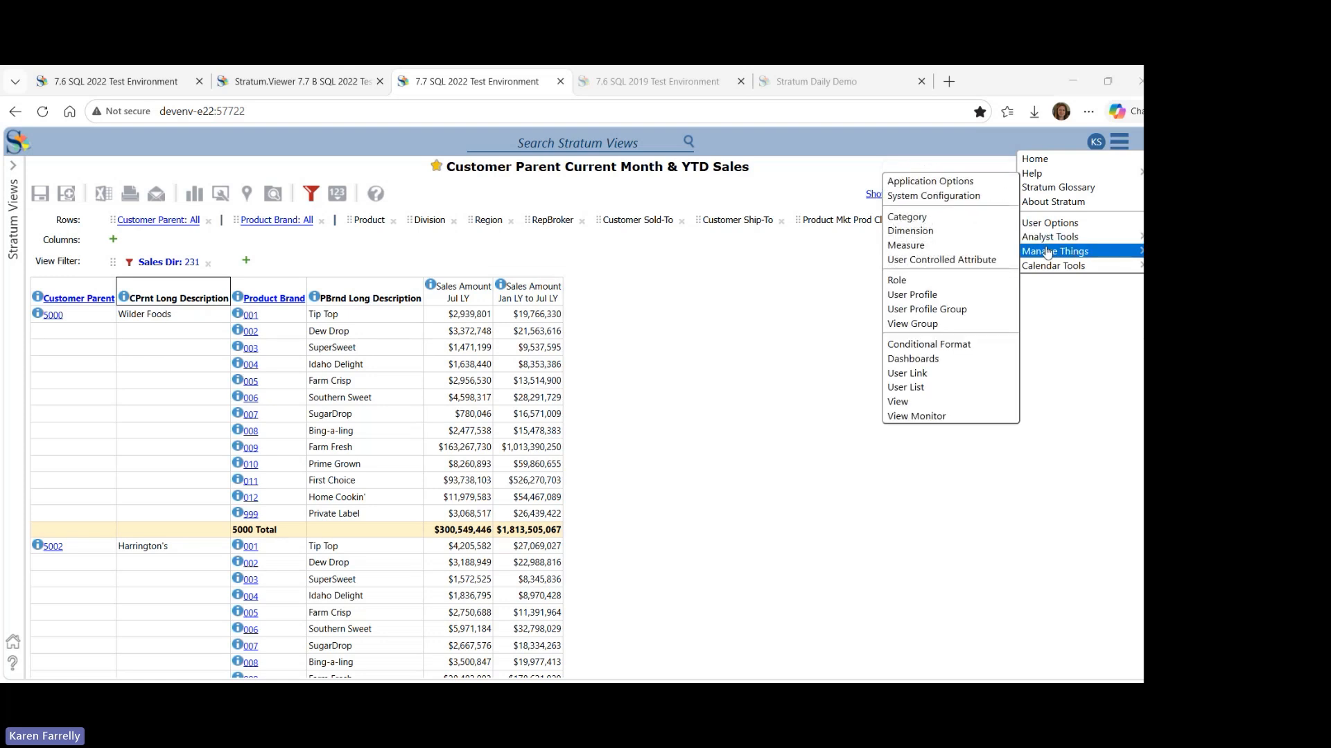
pyautogui.click(941, 259)
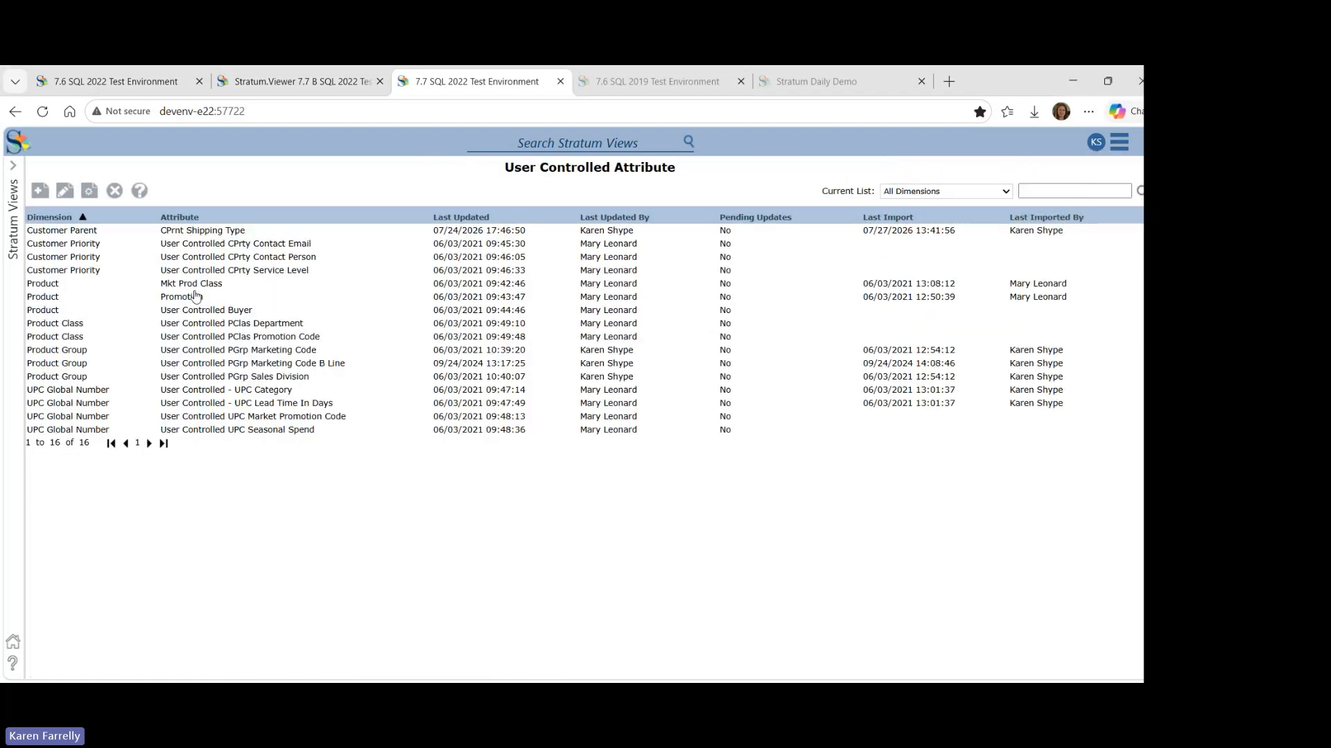
# Review the definition of the Customer Parent attribute CPrnt Shipping Type, and return to the attribute list
pyautogui.click(86, 235)
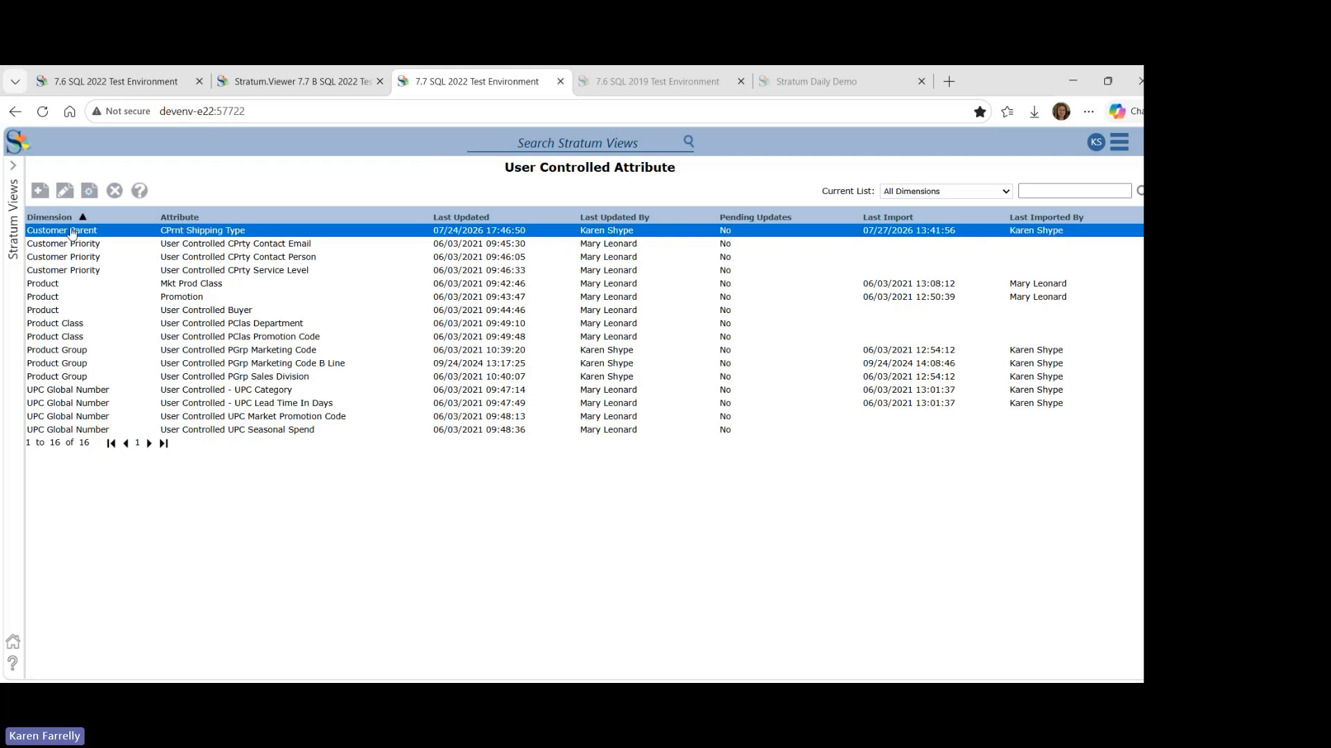
pyautogui.doubleClick(72, 232)
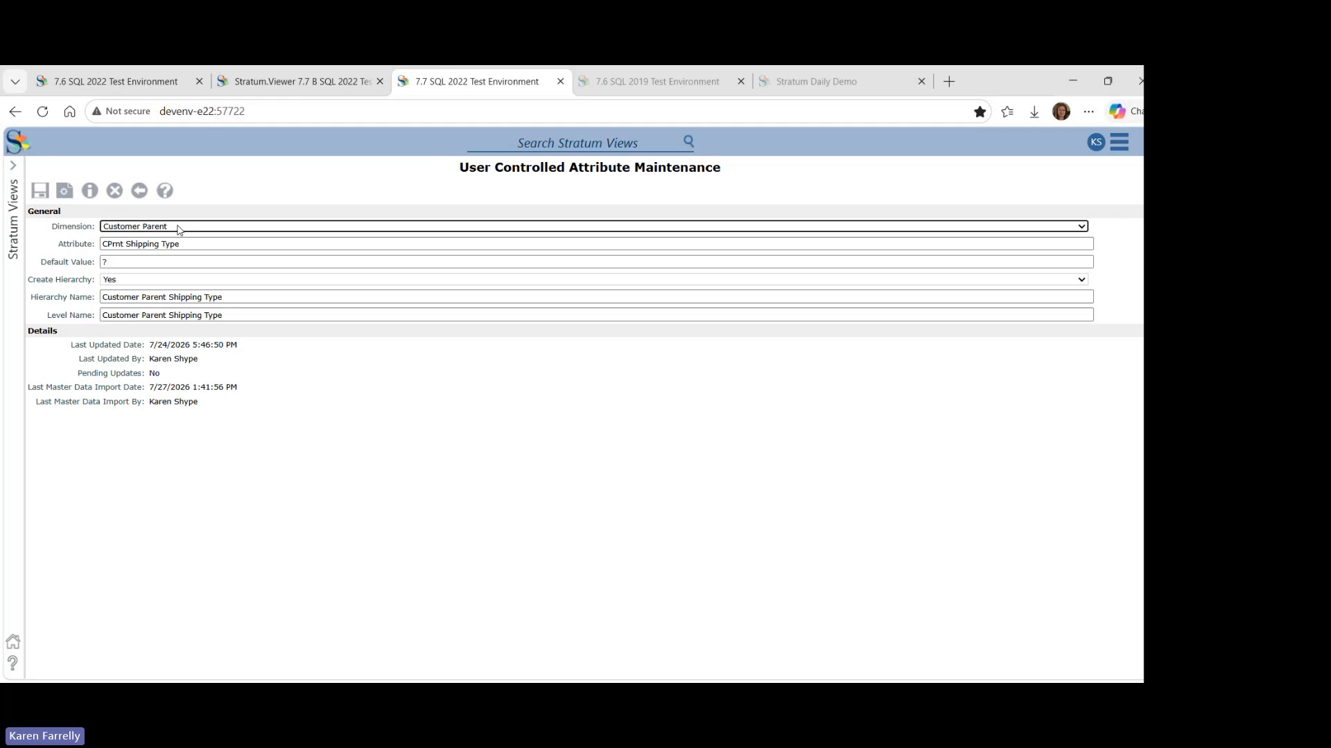
pyautogui.click(184, 244)
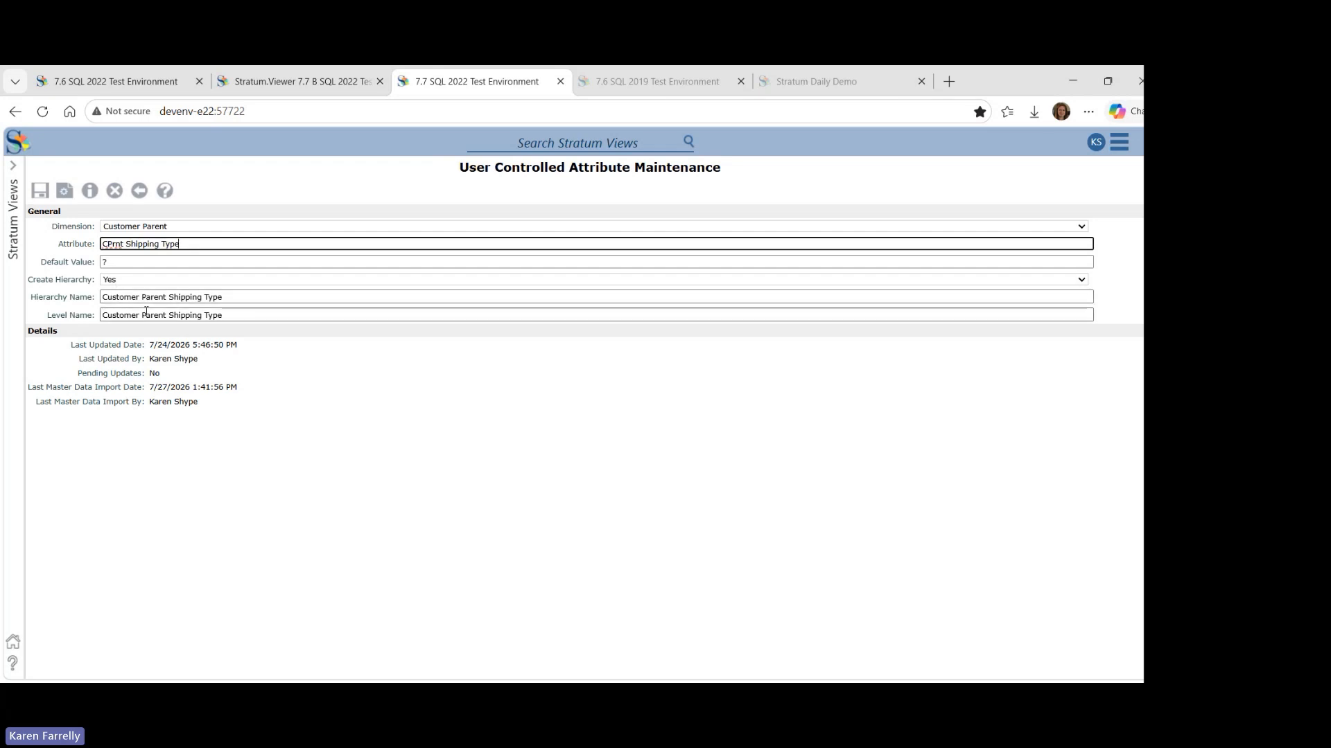
pyautogui.click(139, 190)
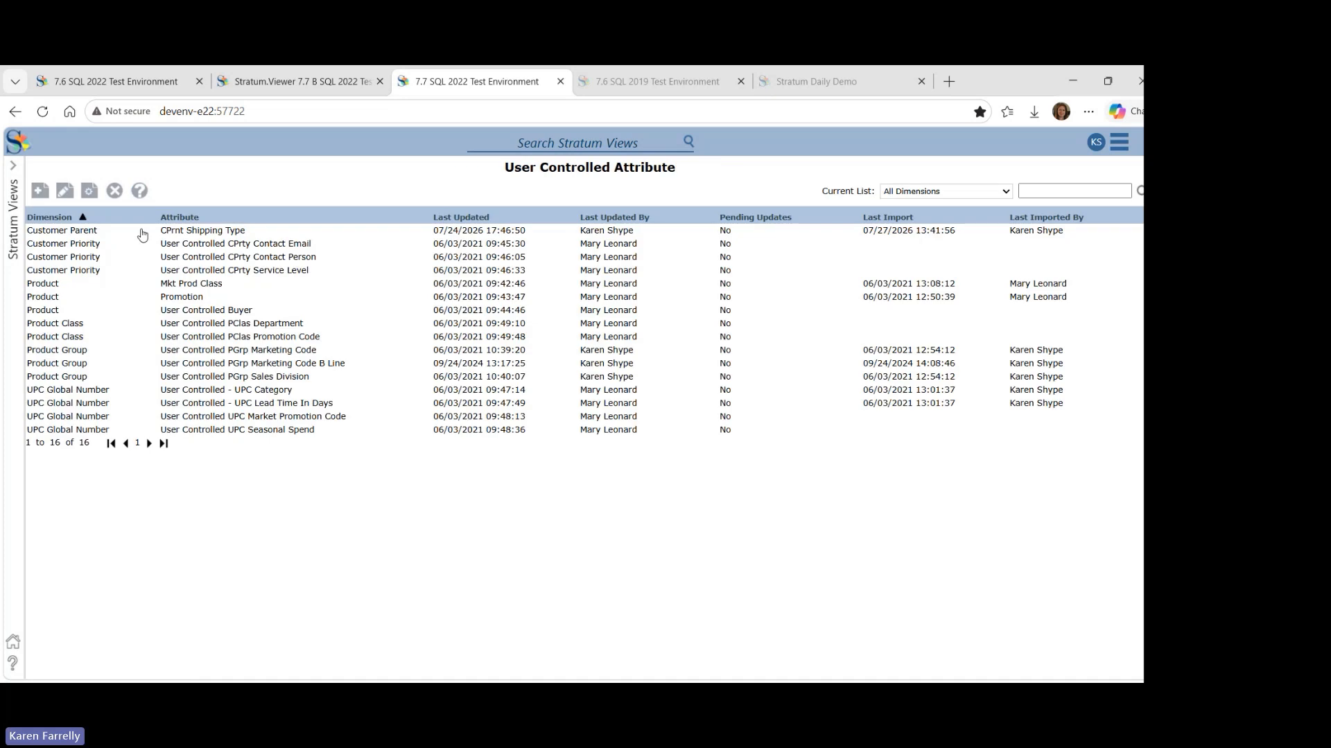
# Review the hierarchy and level settings of the Product attribute Mkt Prod Class, and return to the list
pyautogui.click(172, 286)
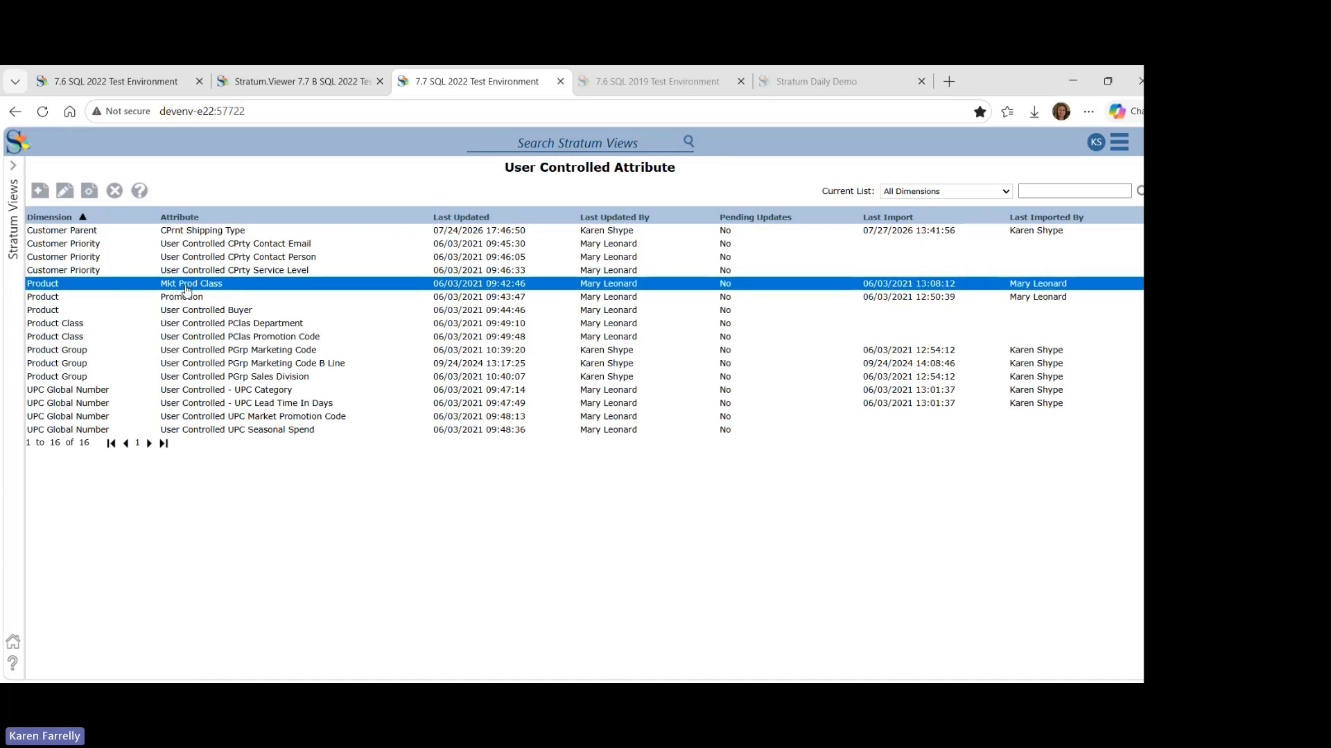
pyautogui.click(64, 191)
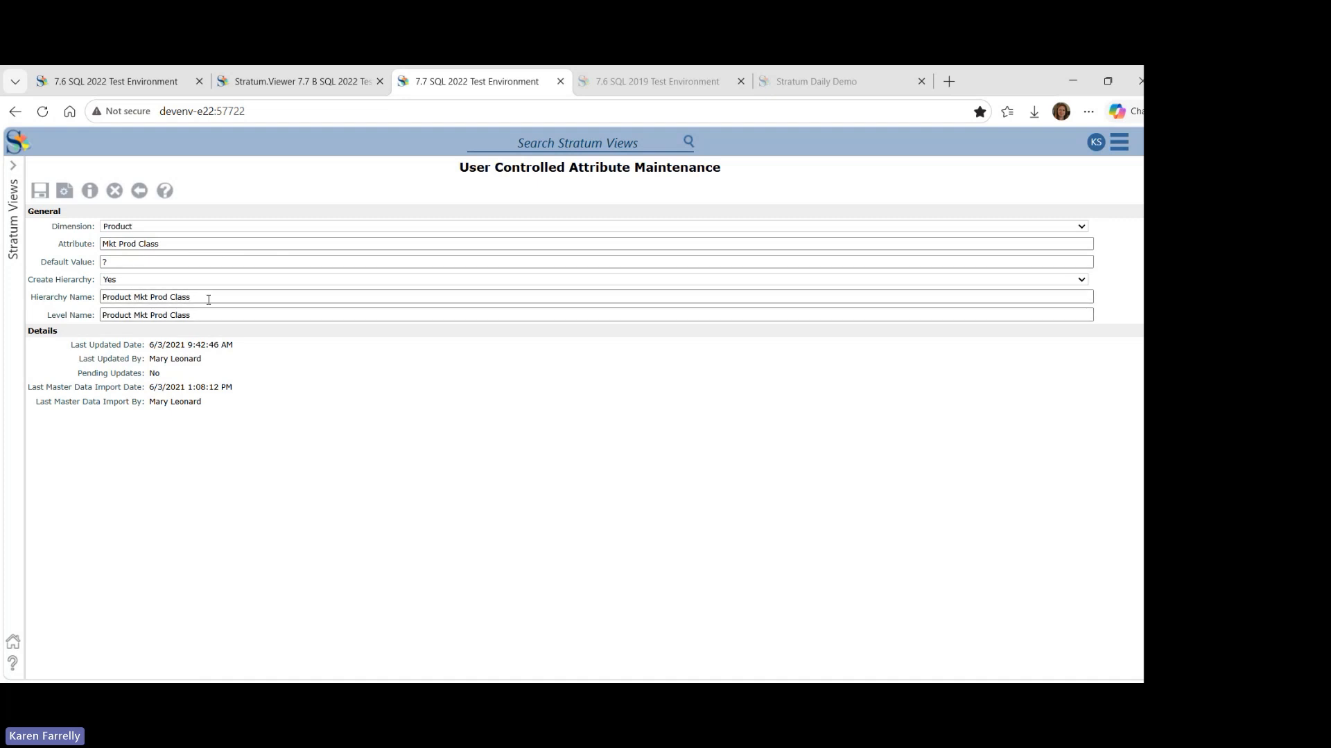
pyautogui.click(139, 192)
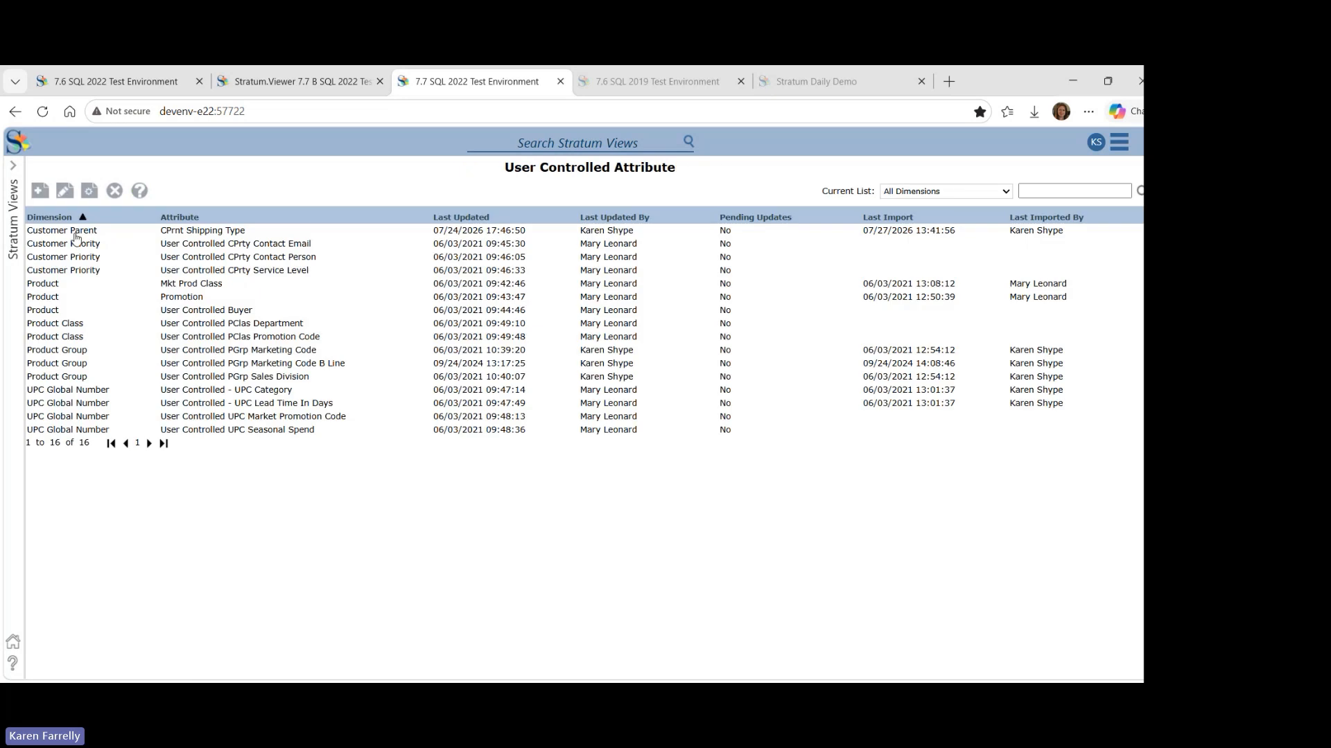
# Examine the blank form for a new user controlled attribute, and go back to the CPrnt Shipping Type entry
pyautogui.click(71, 235)
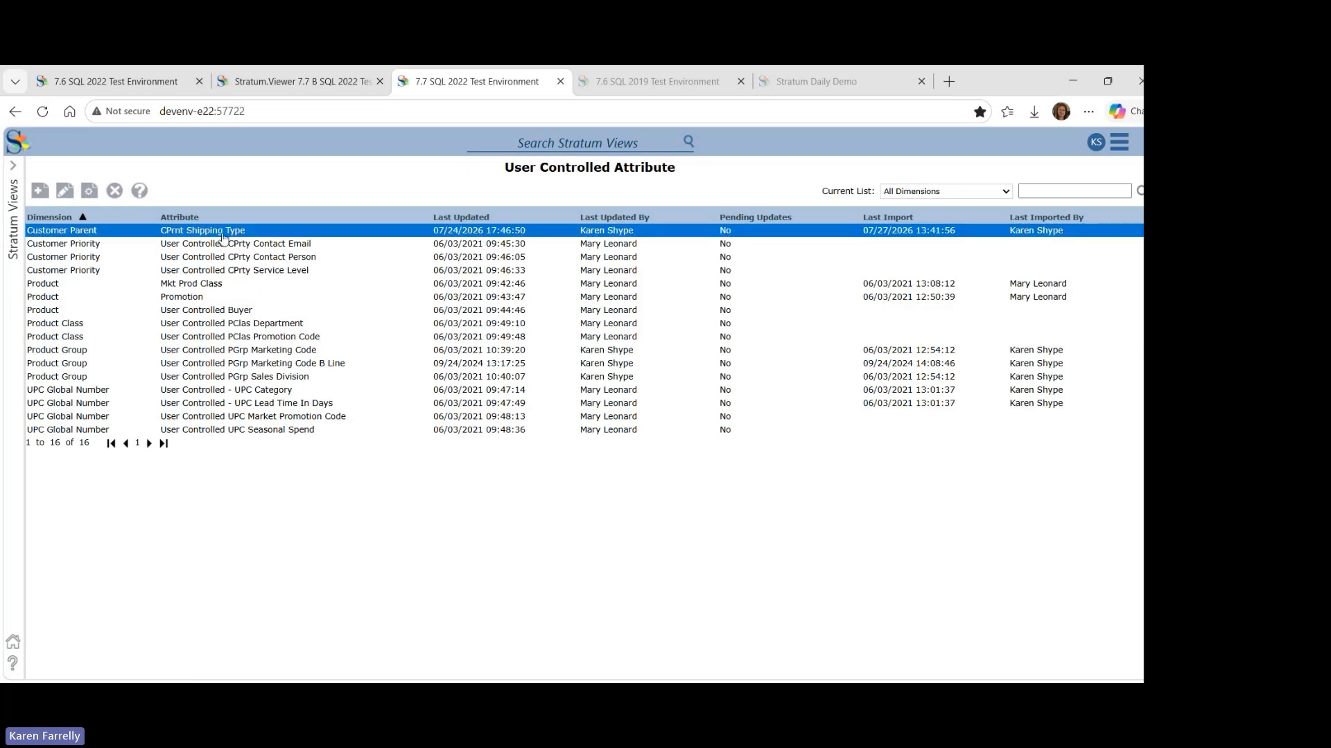
pyautogui.click(38, 188)
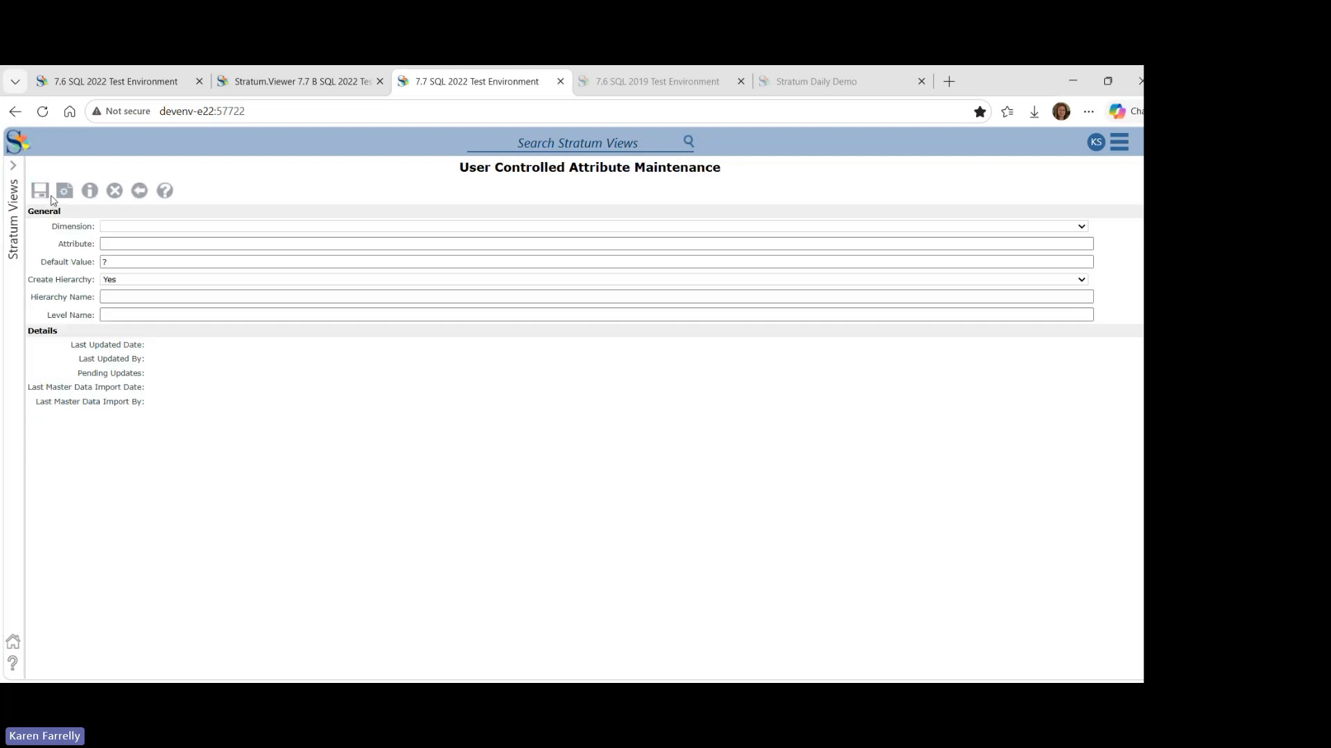
pyautogui.click(139, 190)
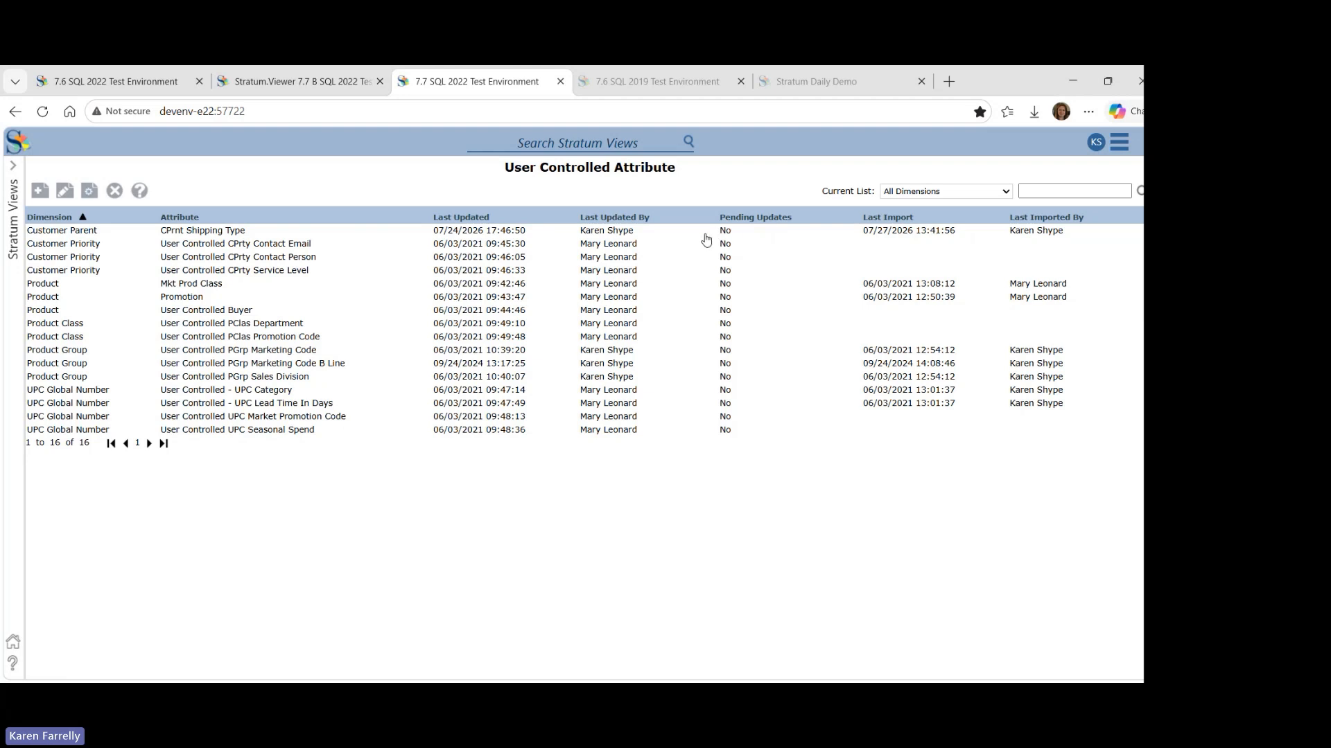
pyautogui.click(89, 232)
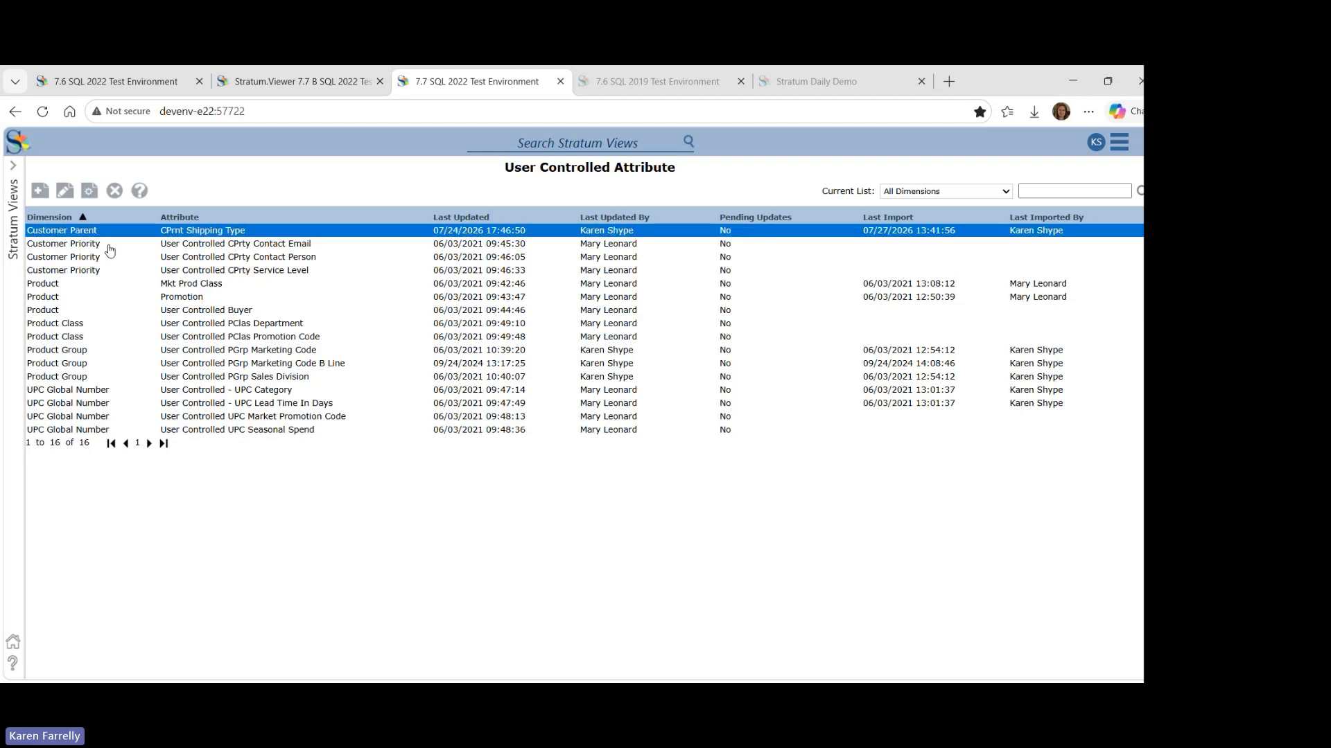
# Start a new master data import using the Excel worksheet Customer Parent Shipping Status from the Demo folder
pyautogui.click(1123, 144)
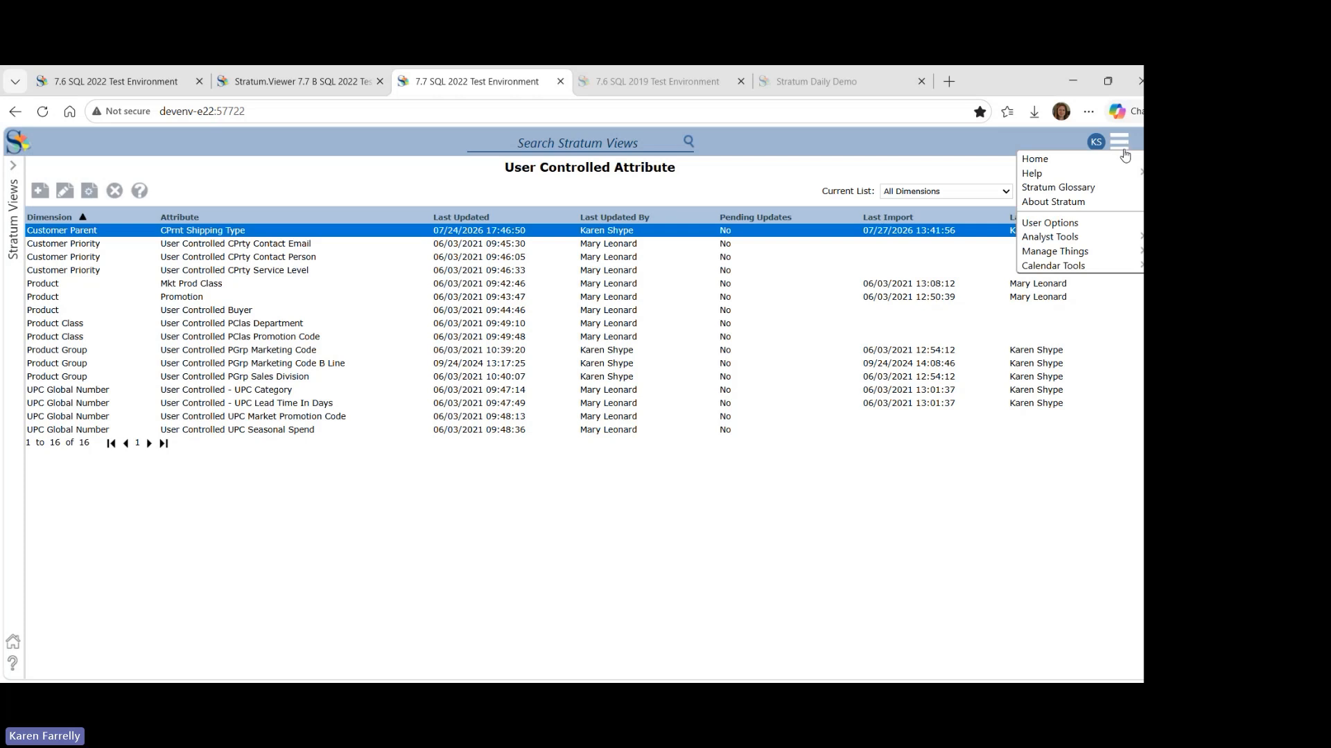
pyautogui.moveTo(1050, 237)
pyautogui.click(968, 269)
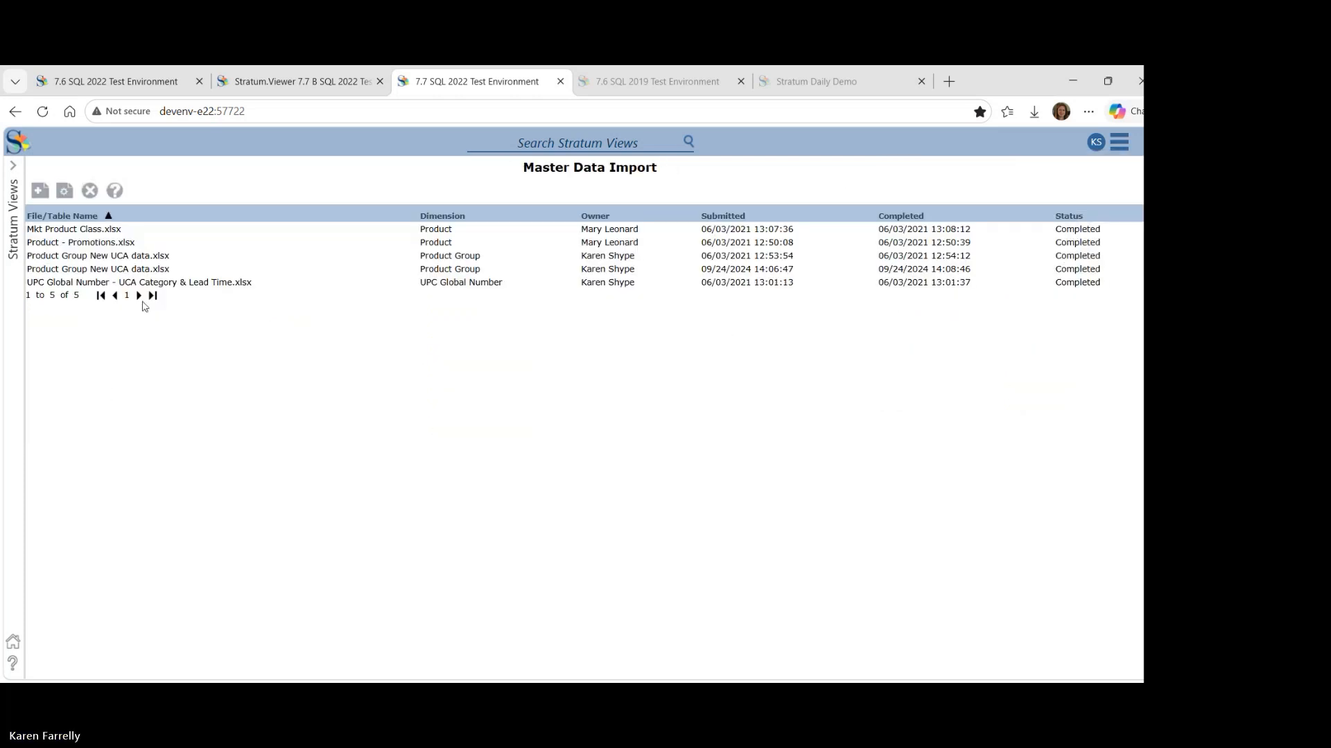
pyautogui.click(41, 190)
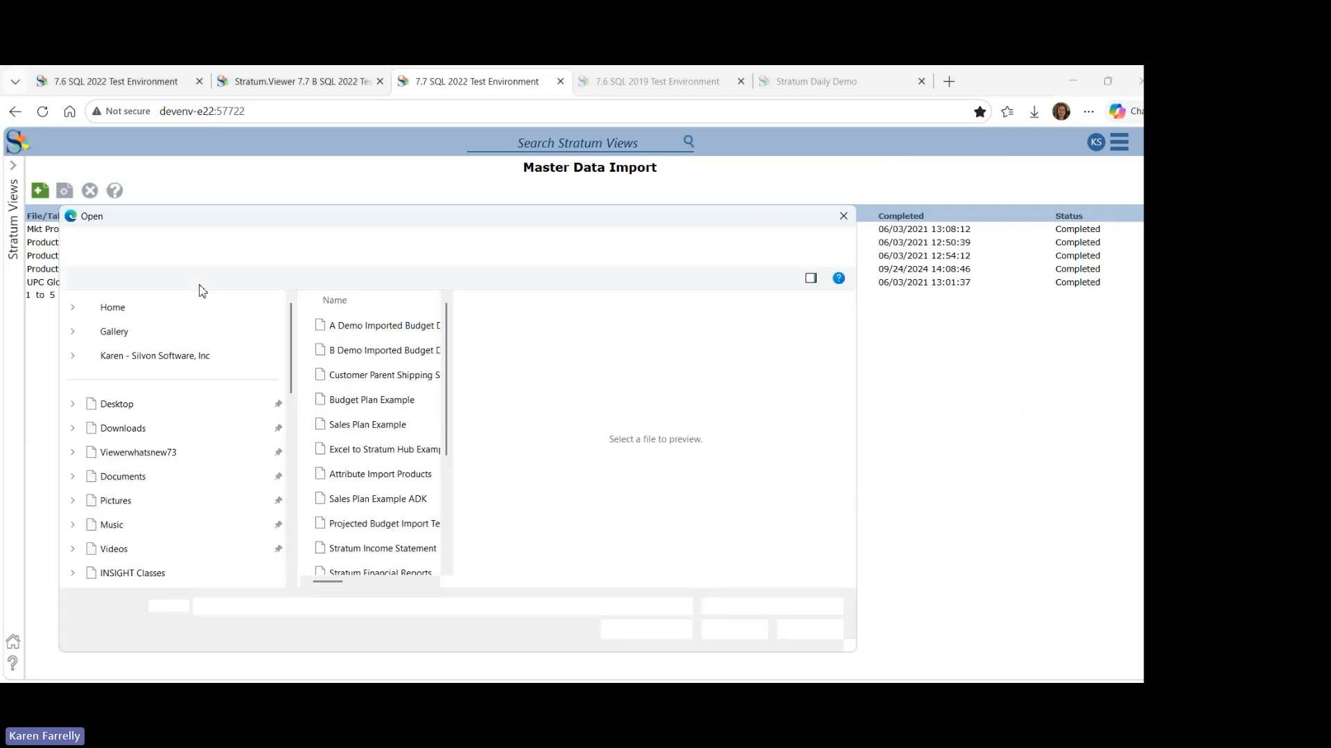
pyautogui.click(381, 377)
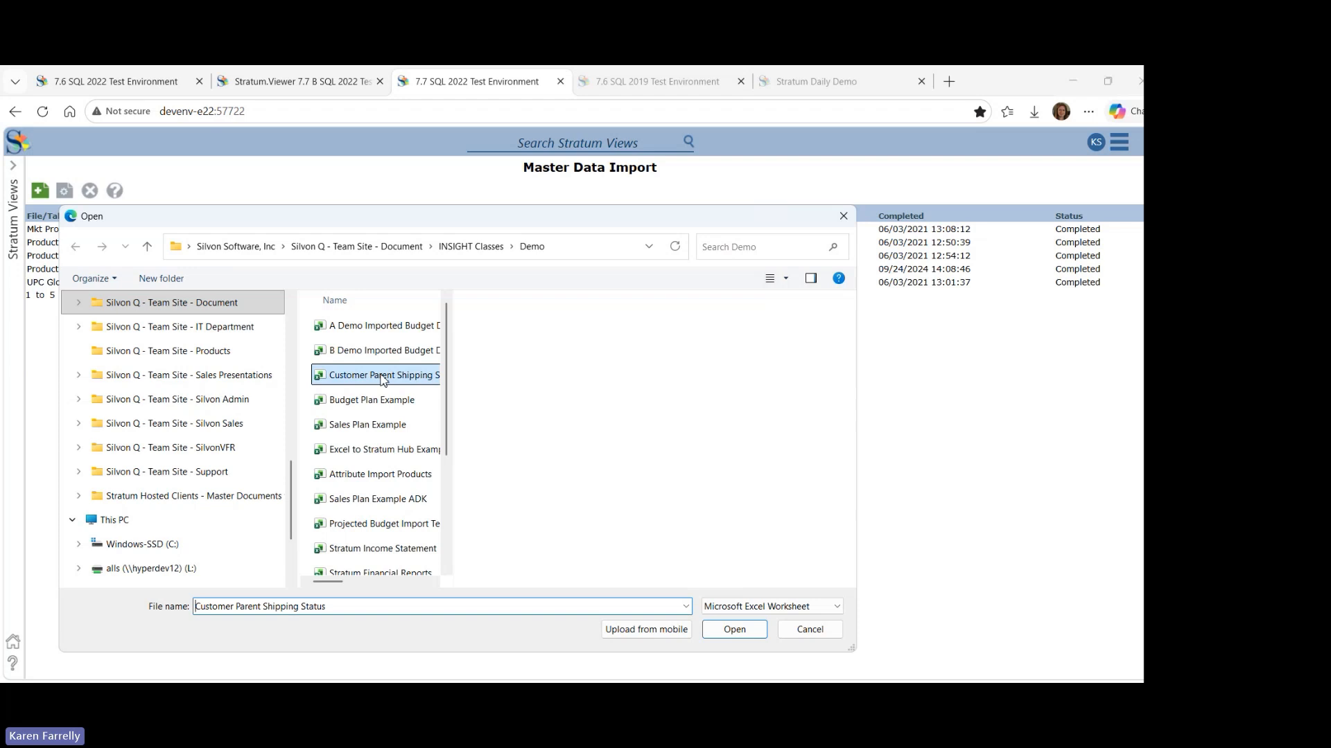
pyautogui.doubleClick(380, 378)
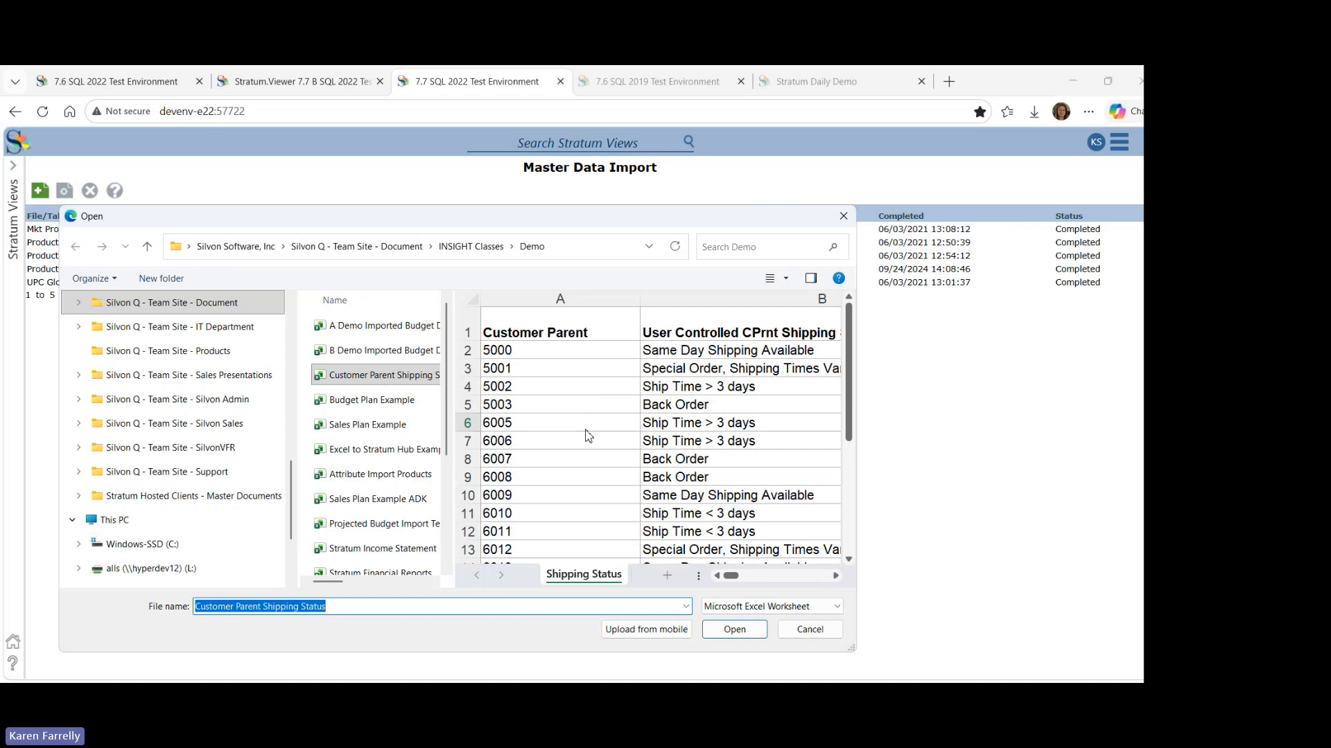
pyautogui.click(747, 633)
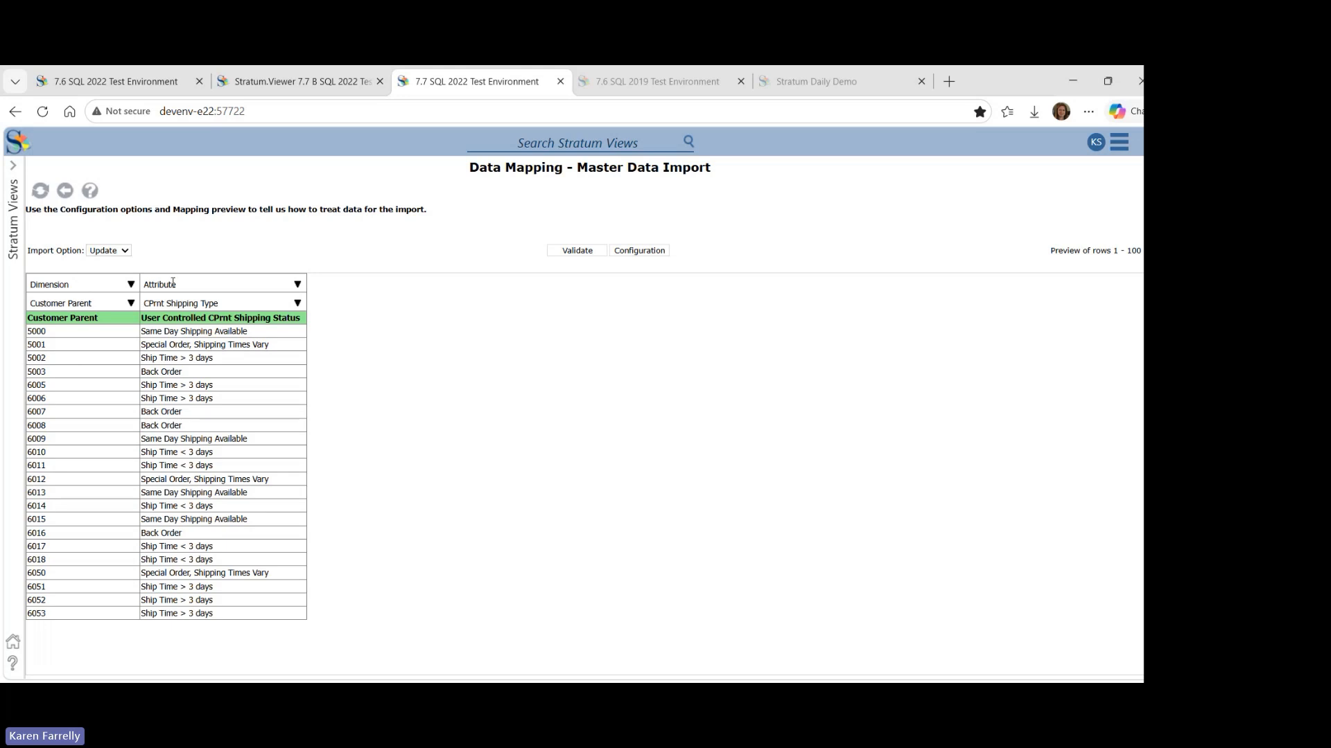
# Review the mapping choices for both import columns, keeping Customer Parent as the dimension and CPrnt Shipping Type as the attribute
pyautogui.click(131, 285)
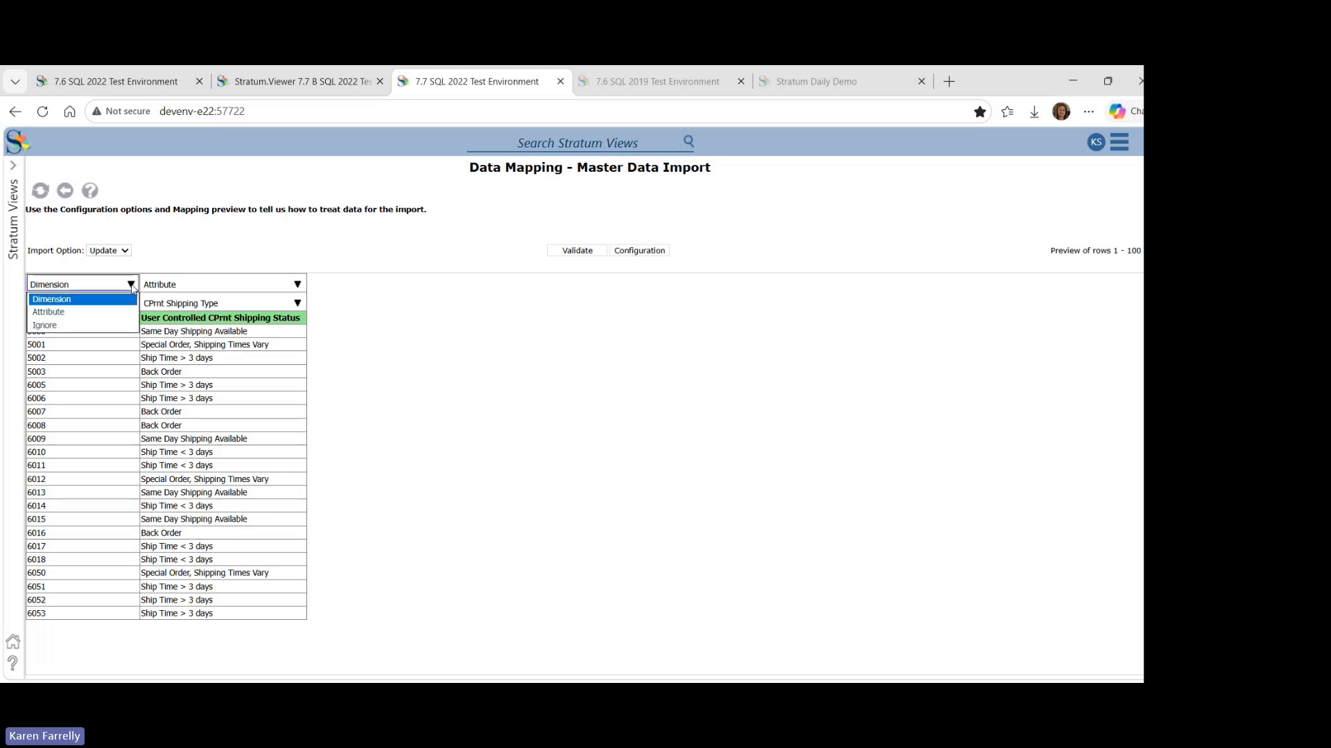
pyautogui.click(214, 286)
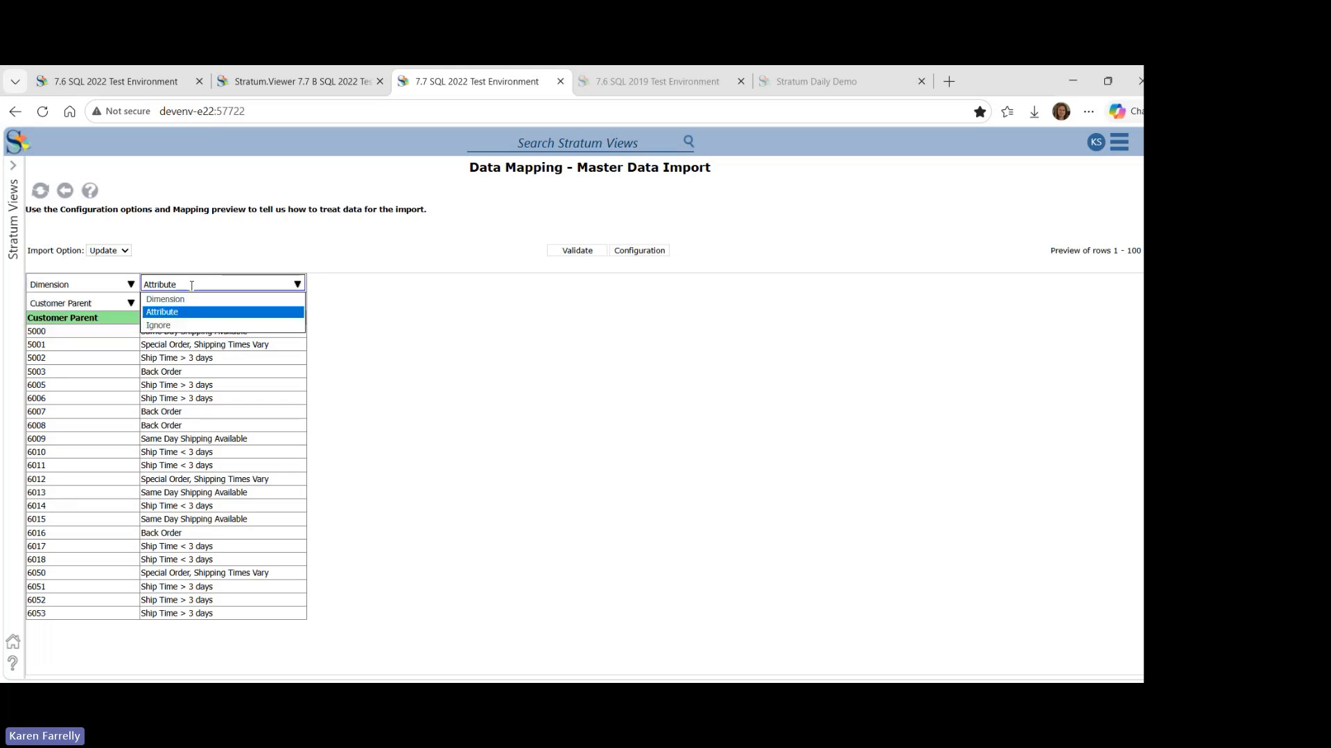
pyautogui.click(322, 277)
pyautogui.click(285, 303)
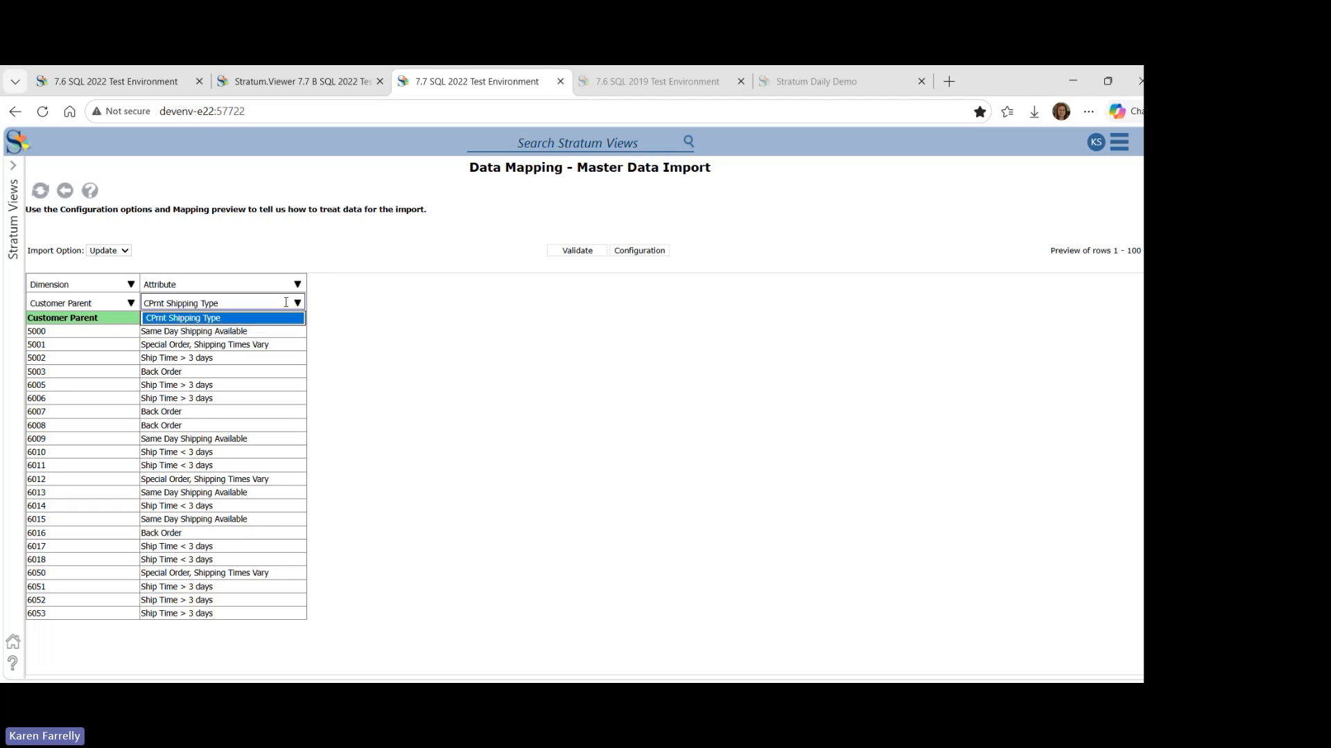
pyautogui.click(175, 316)
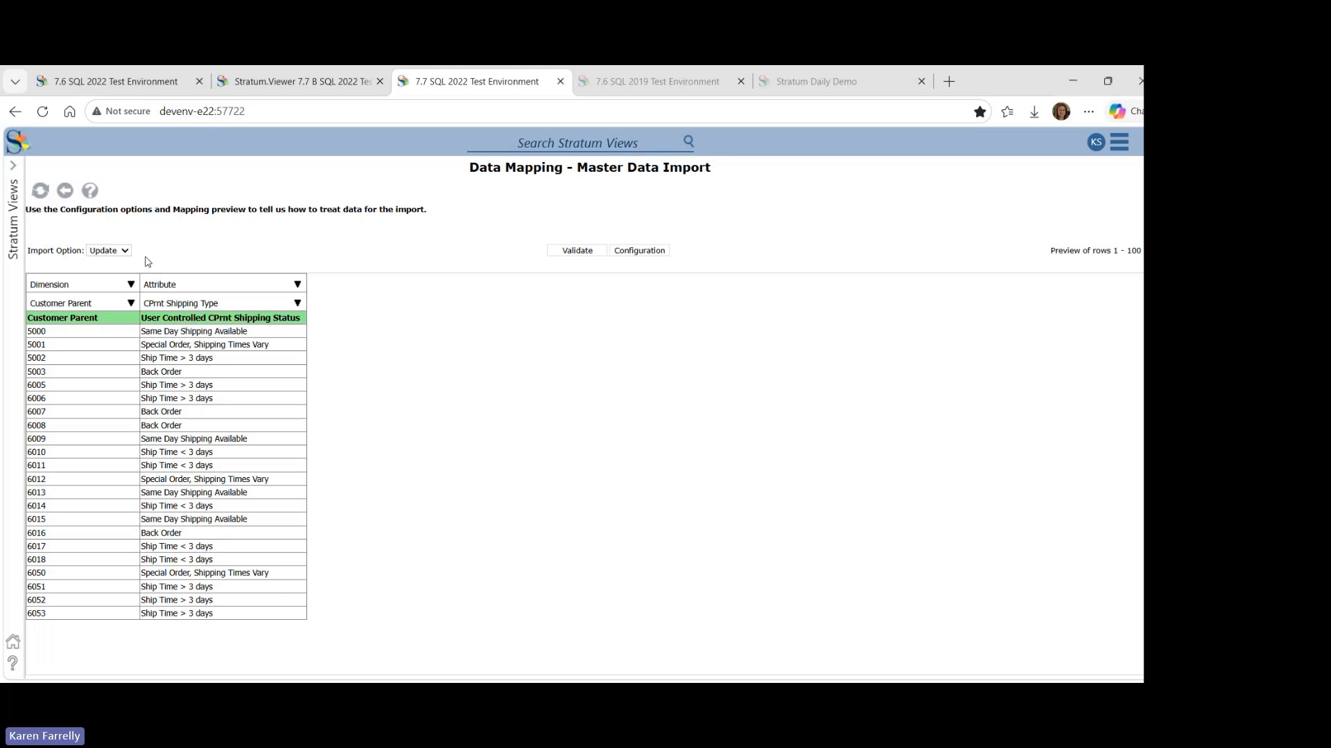
pyautogui.click(136, 287)
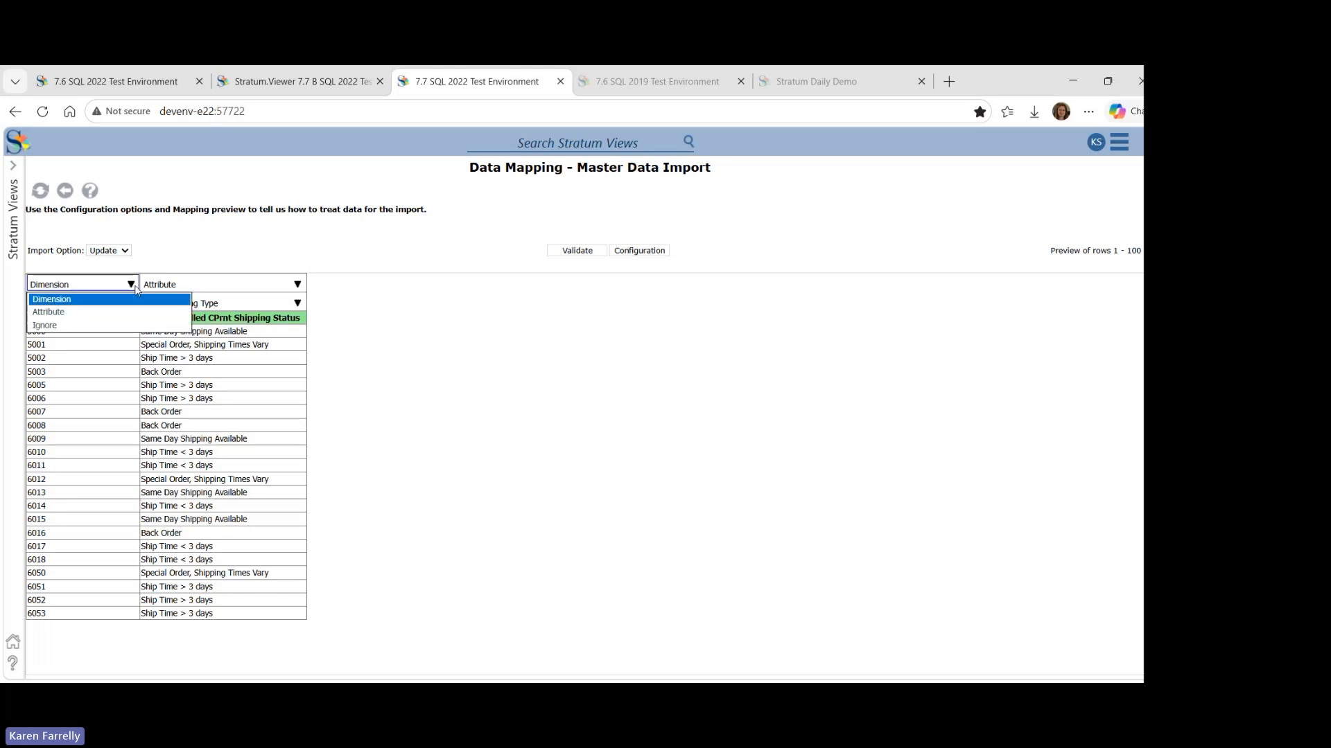
pyautogui.click(134, 299)
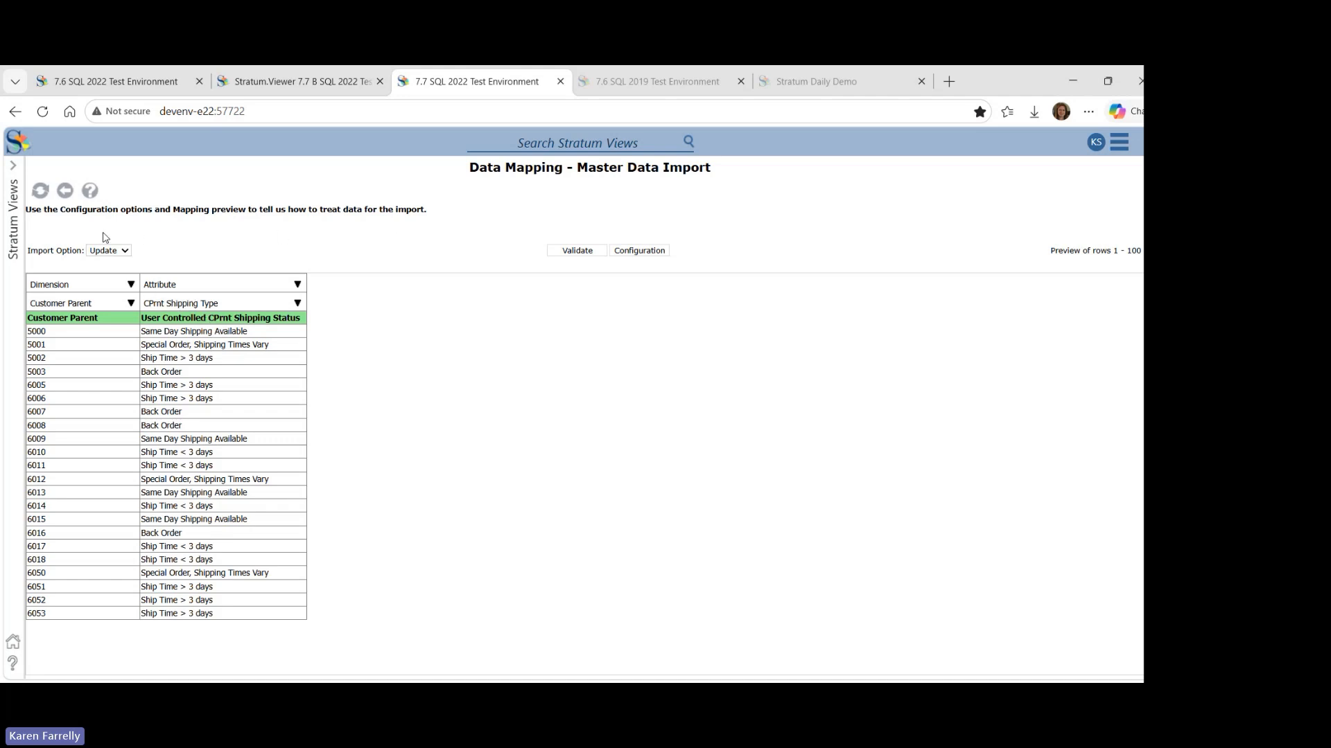
# Process the Customer Parent Shipping Status import in Update mode and select its entry in the import list
pyautogui.click(46, 199)
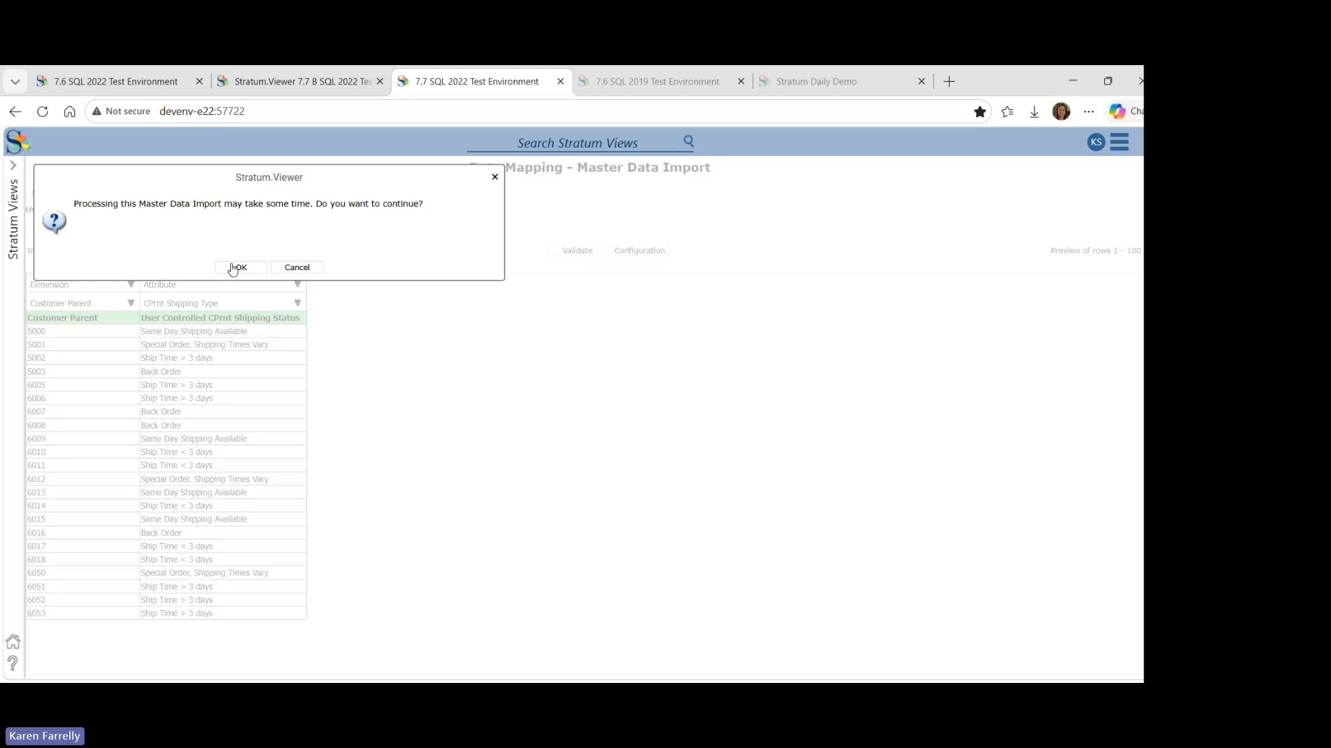
pyautogui.click(233, 268)
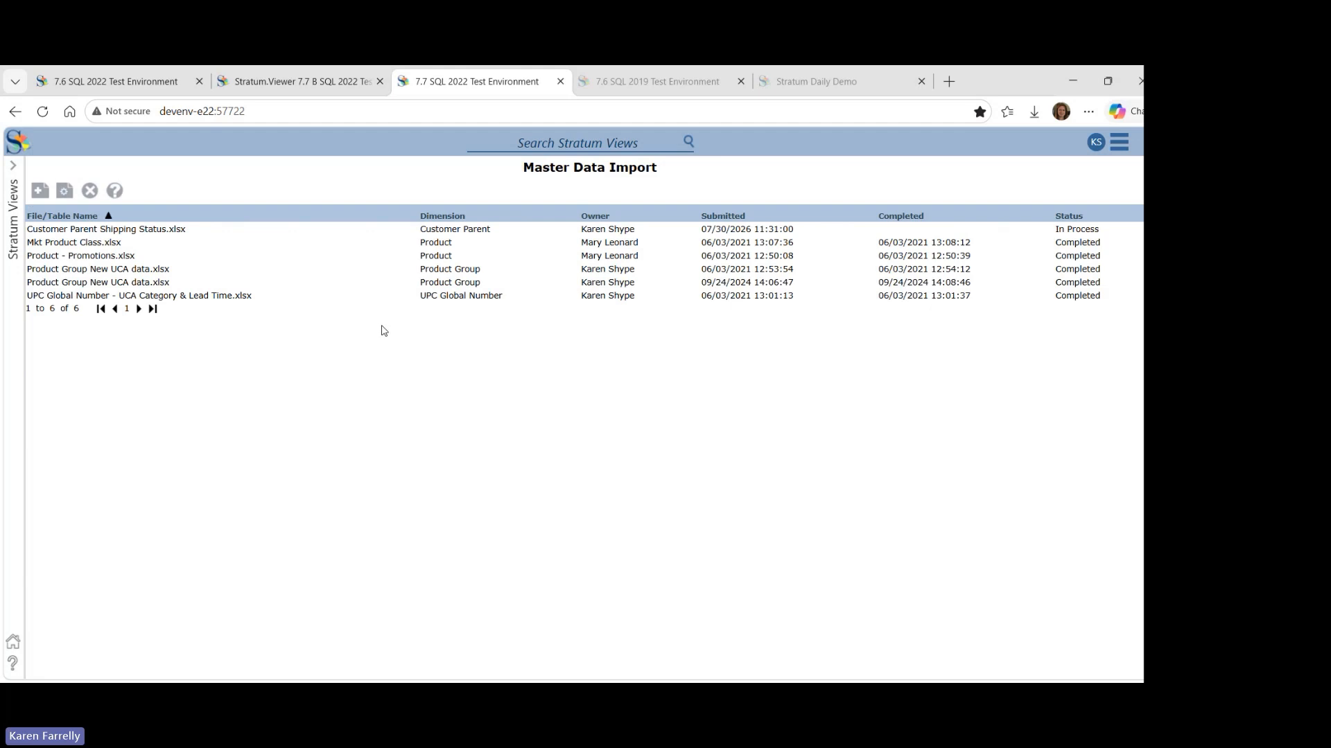
pyautogui.click(173, 230)
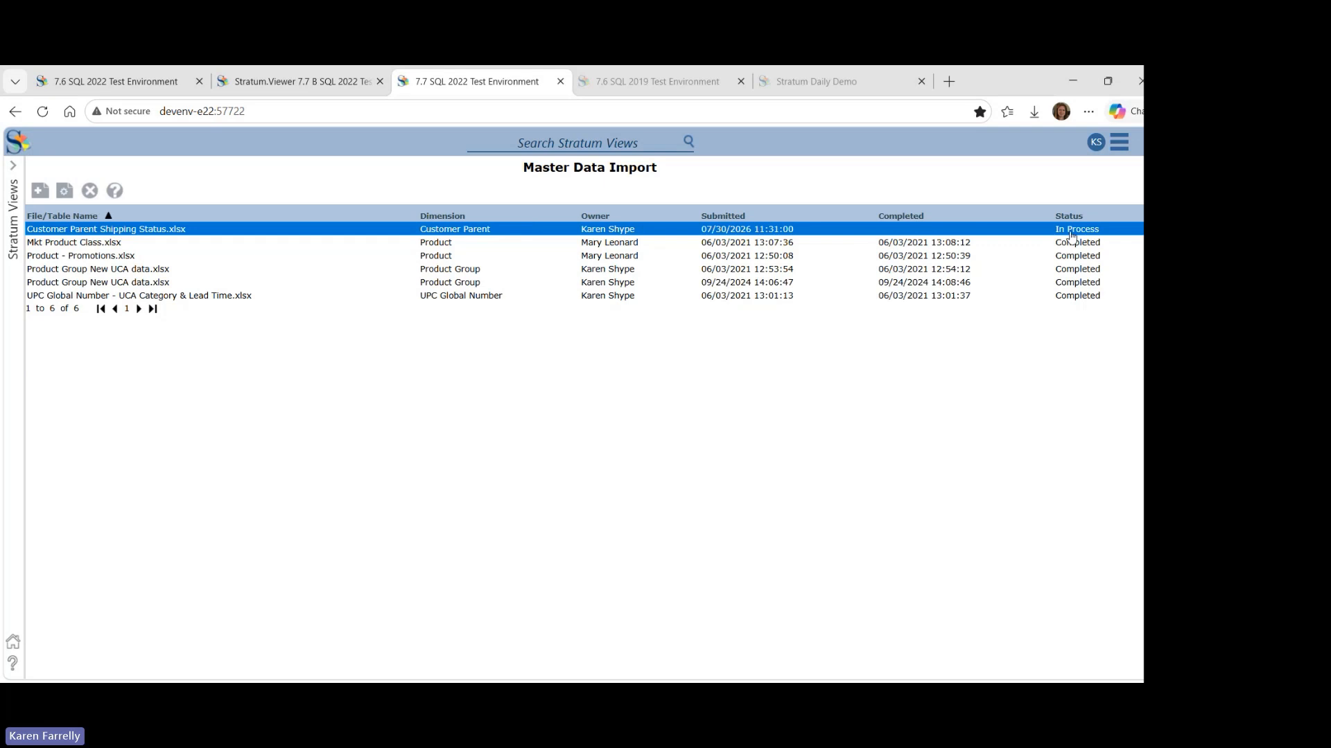
# Open the favorite view Customer Parent Current Month & YTD Sales and collapse the list of views
pyautogui.click(11, 168)
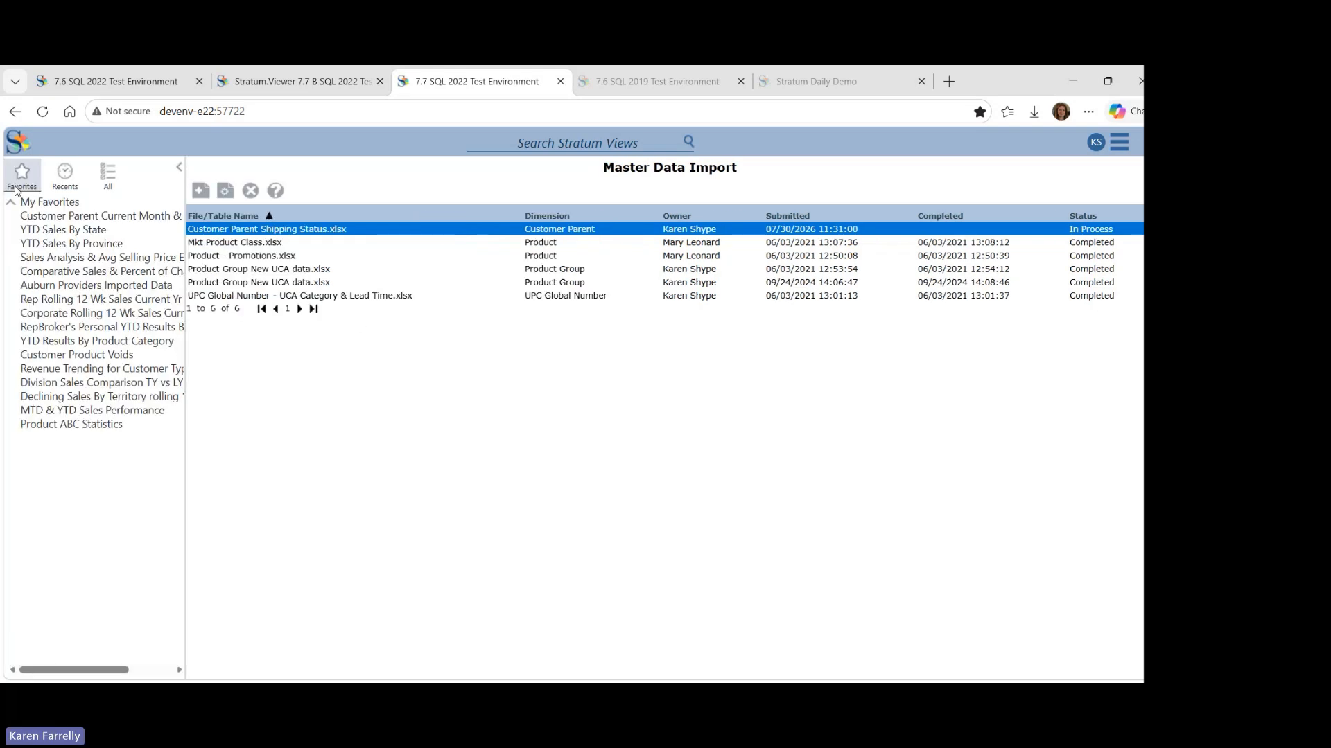
pyautogui.click(40, 219)
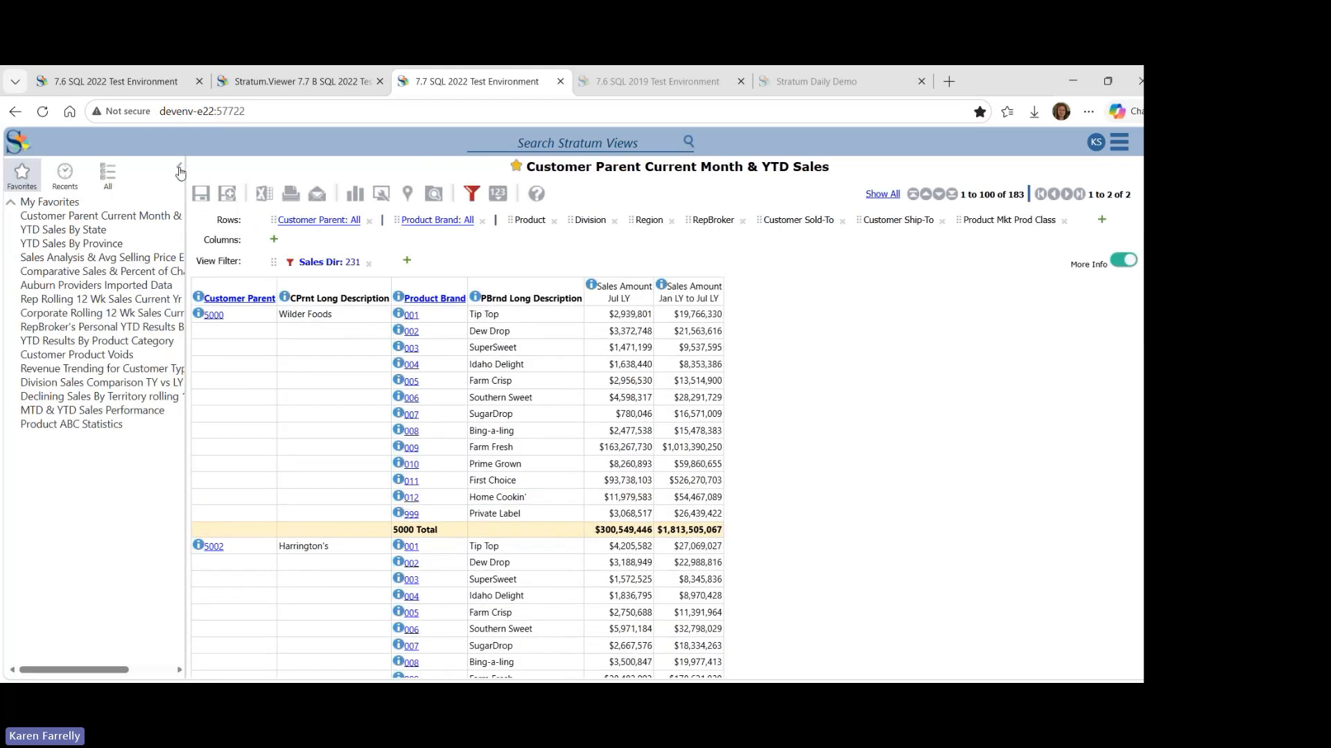
pyautogui.click(180, 170)
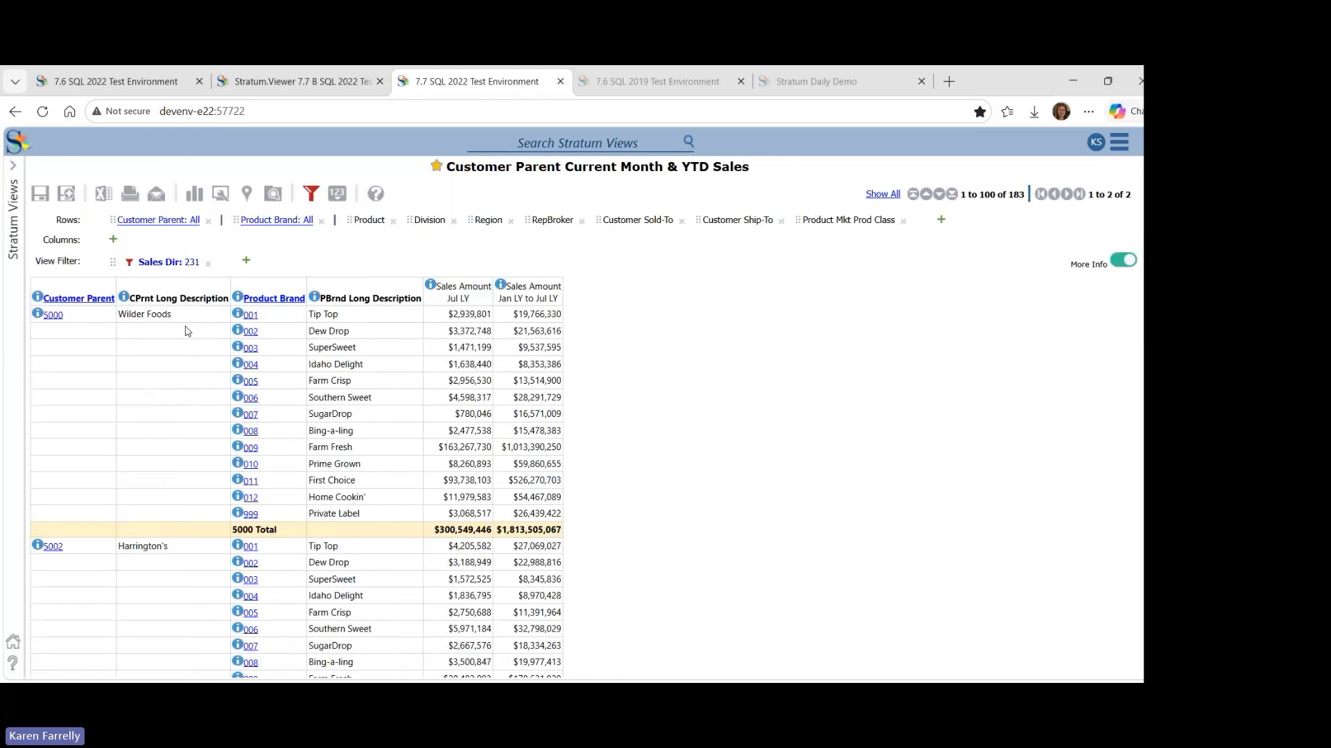
# Add the CPrnt Shipping Type attribute relationship to the Customer Parent rows and examine the imported shipping types
pyautogui.rightClick(192, 302)
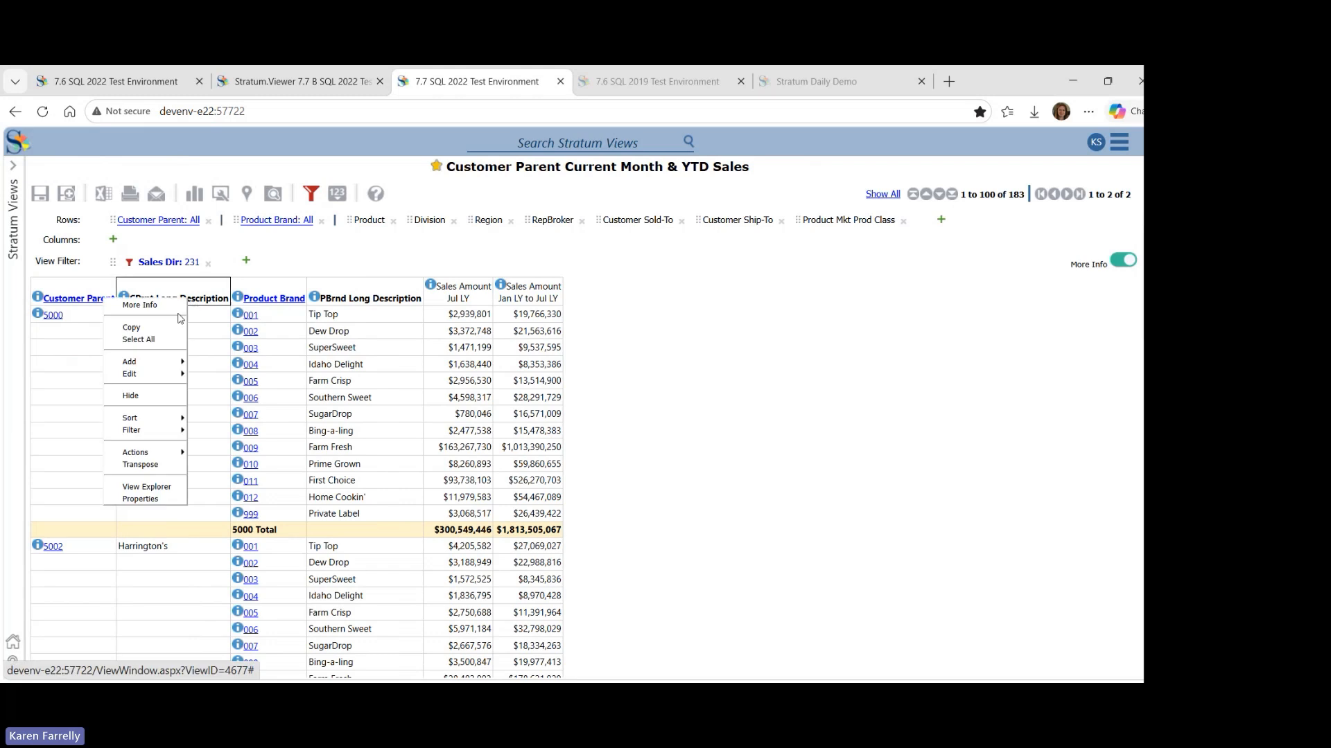
pyautogui.moveTo(173, 364)
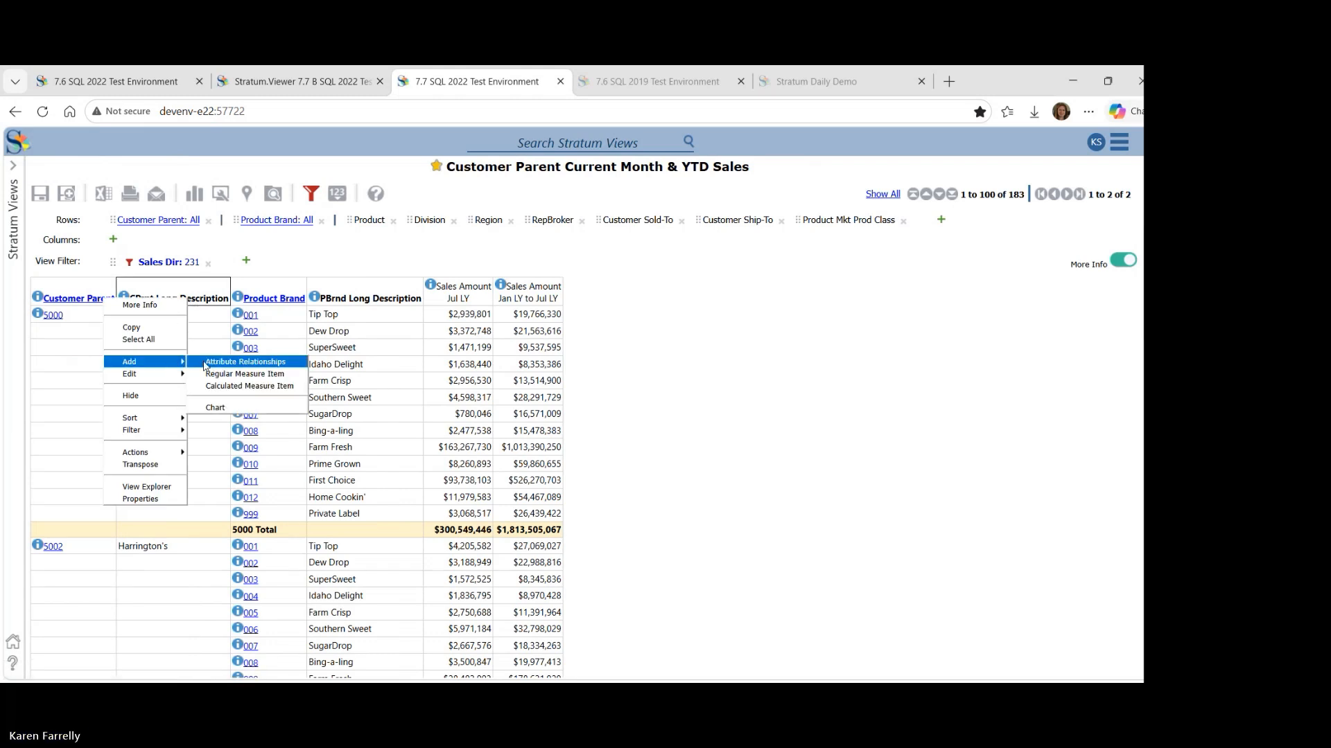
pyautogui.rightClick(206, 300)
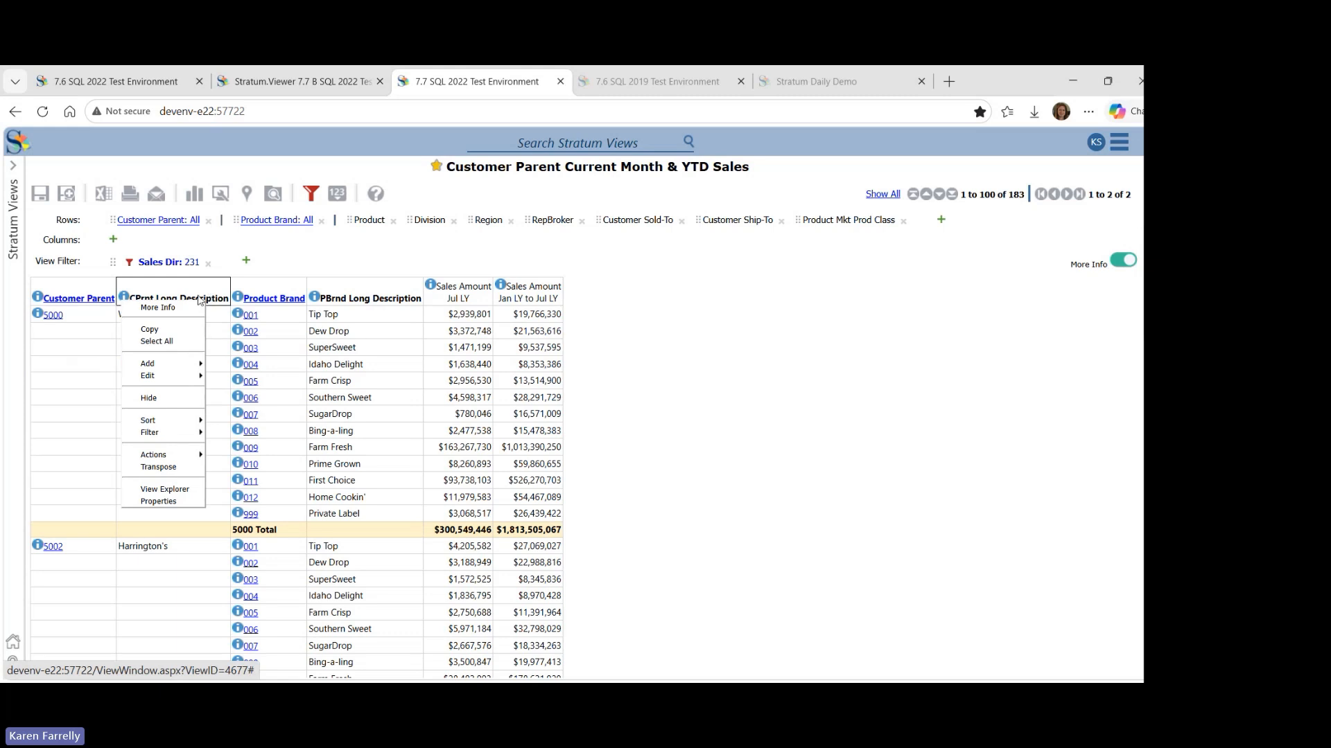
pyautogui.click(217, 364)
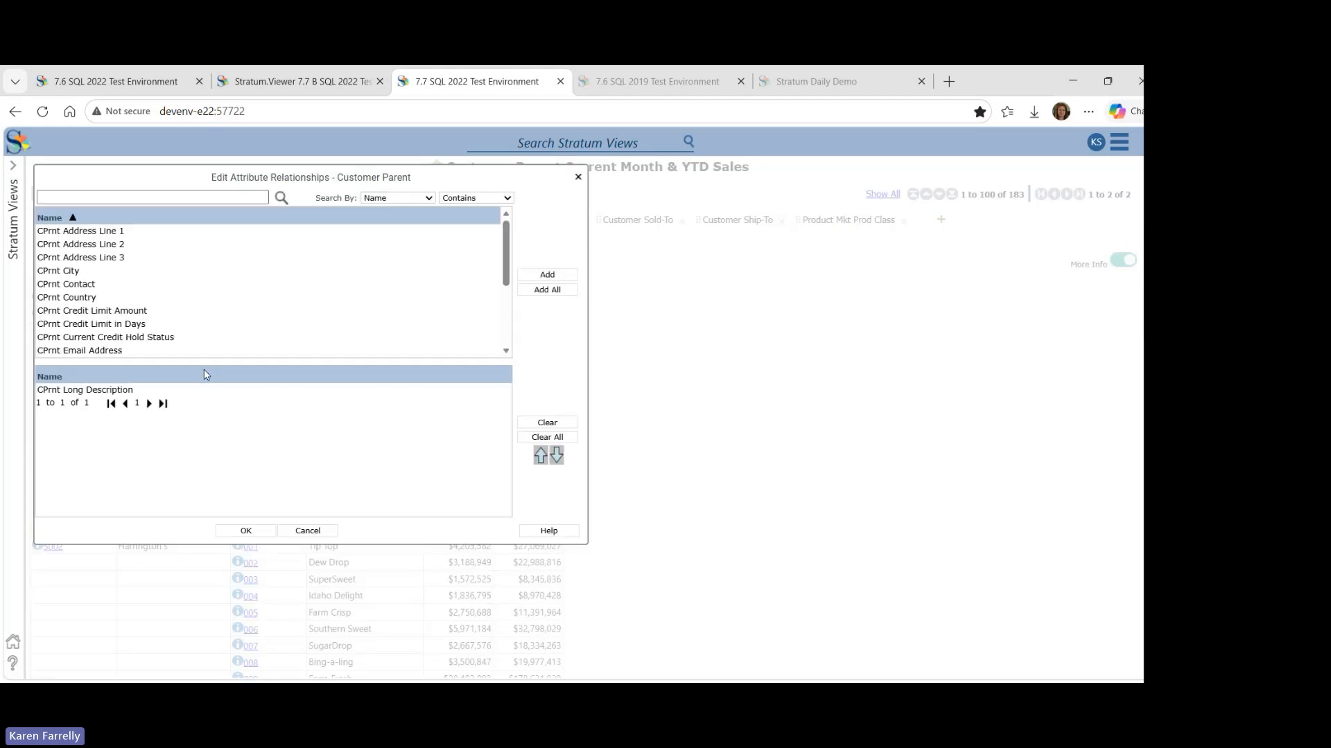
pyautogui.scroll(-5, 221, 296)
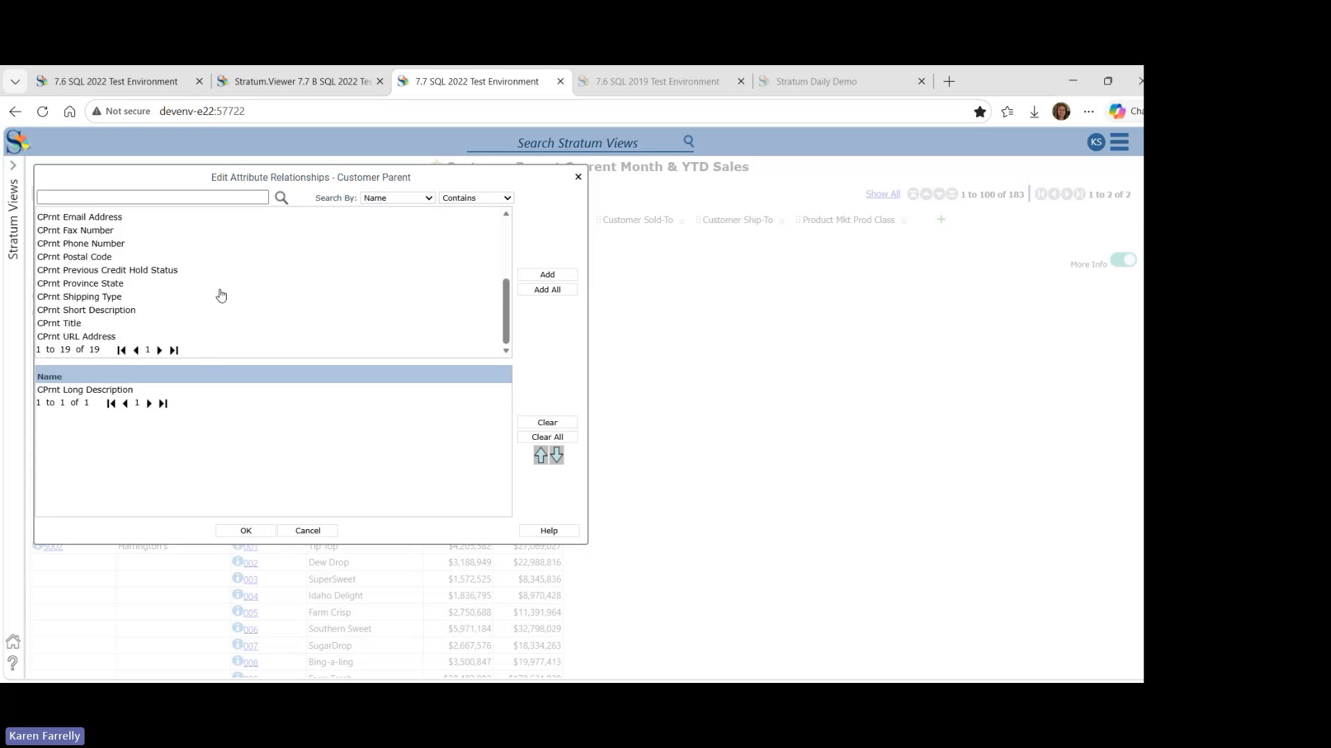
pyautogui.click(115, 297)
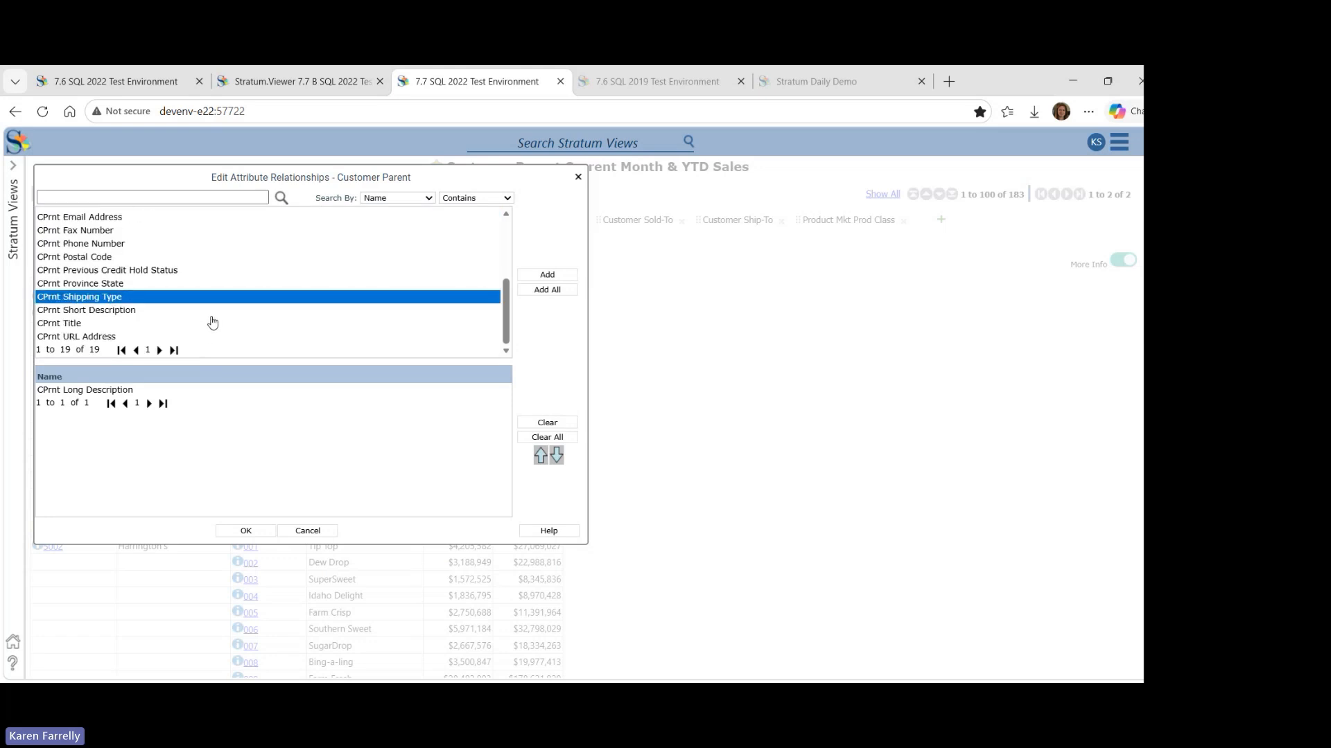
pyautogui.click(546, 276)
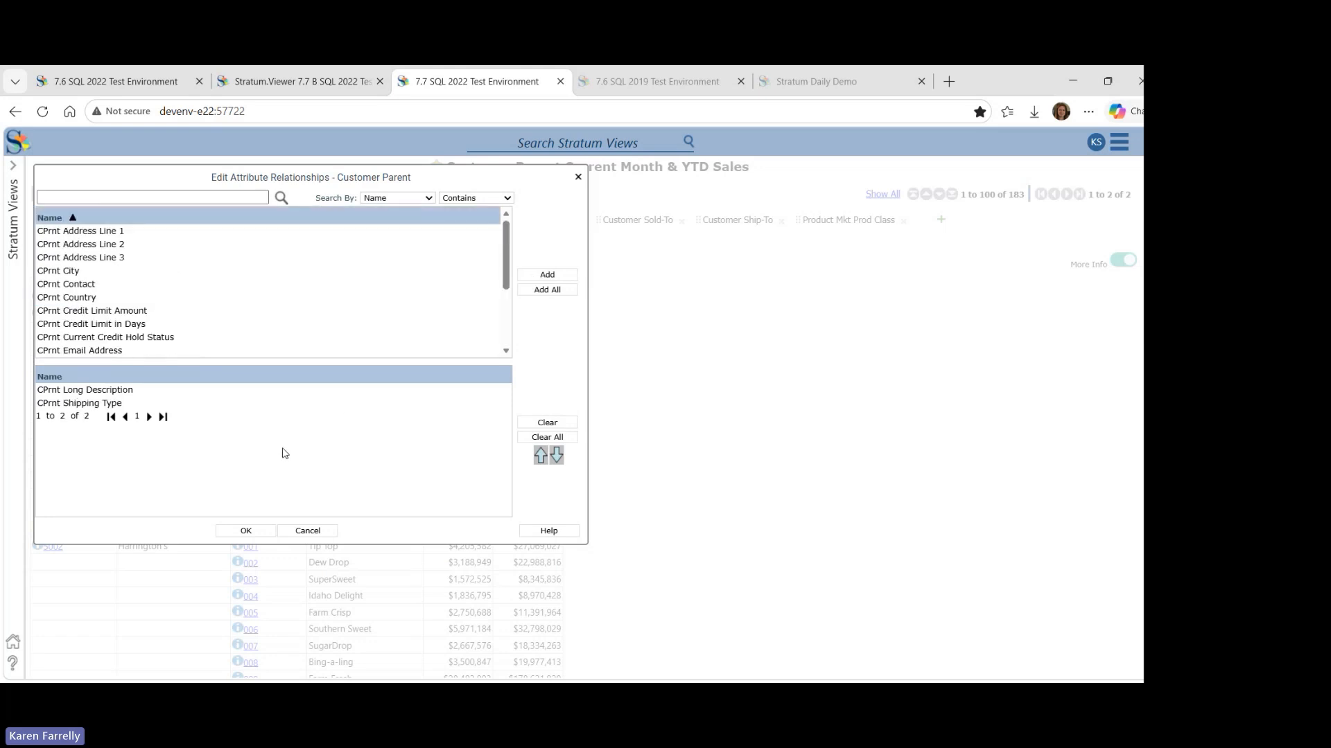
pyautogui.click(243, 531)
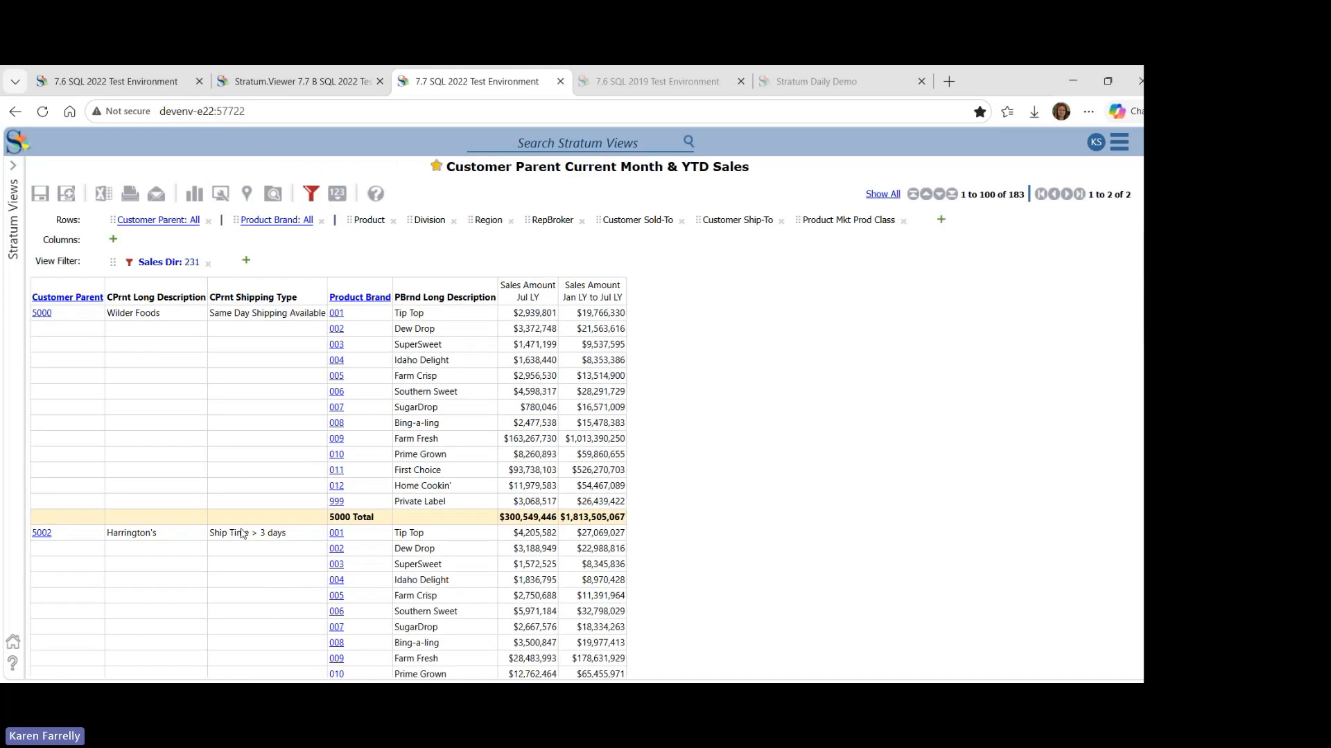
pyautogui.click(267, 318)
pyautogui.click(287, 545)
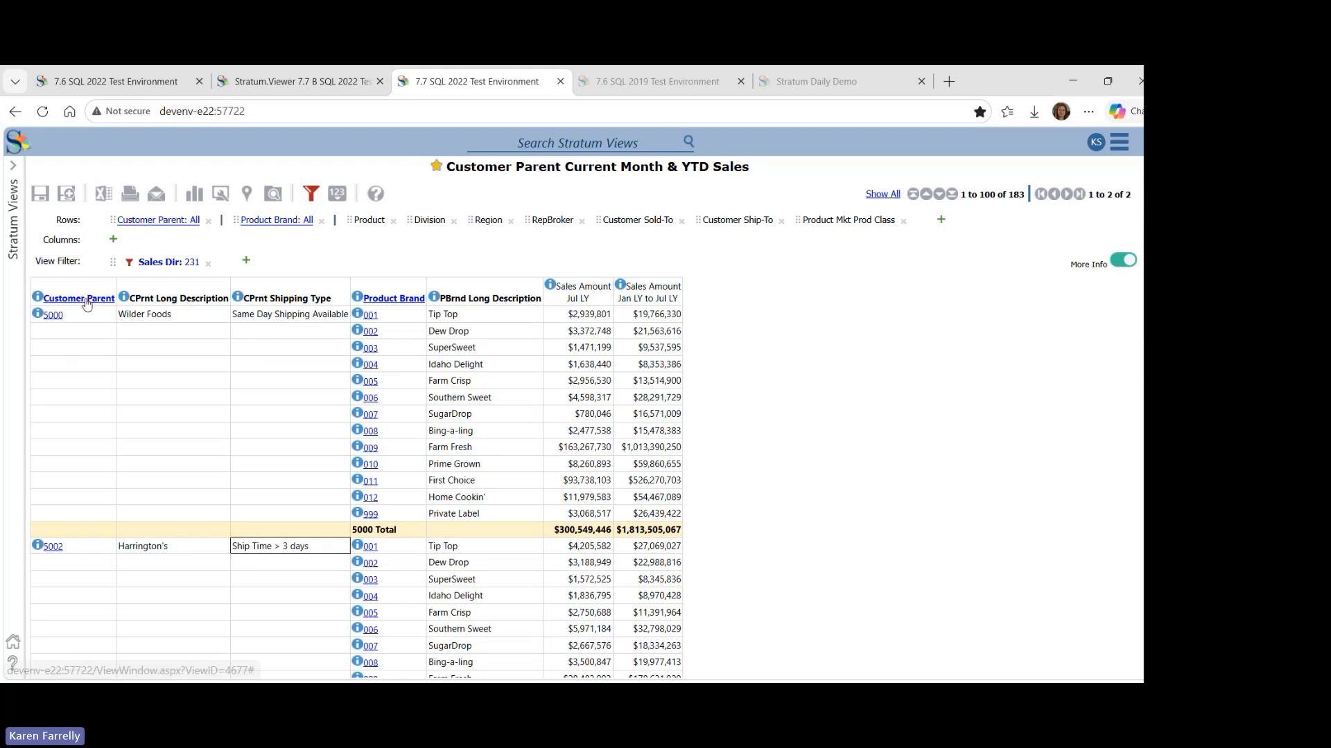
# Make Product Mkt Prod Class the first row level of the view, and drill down to Customer Parent beneath it
pyautogui.click(844, 222)
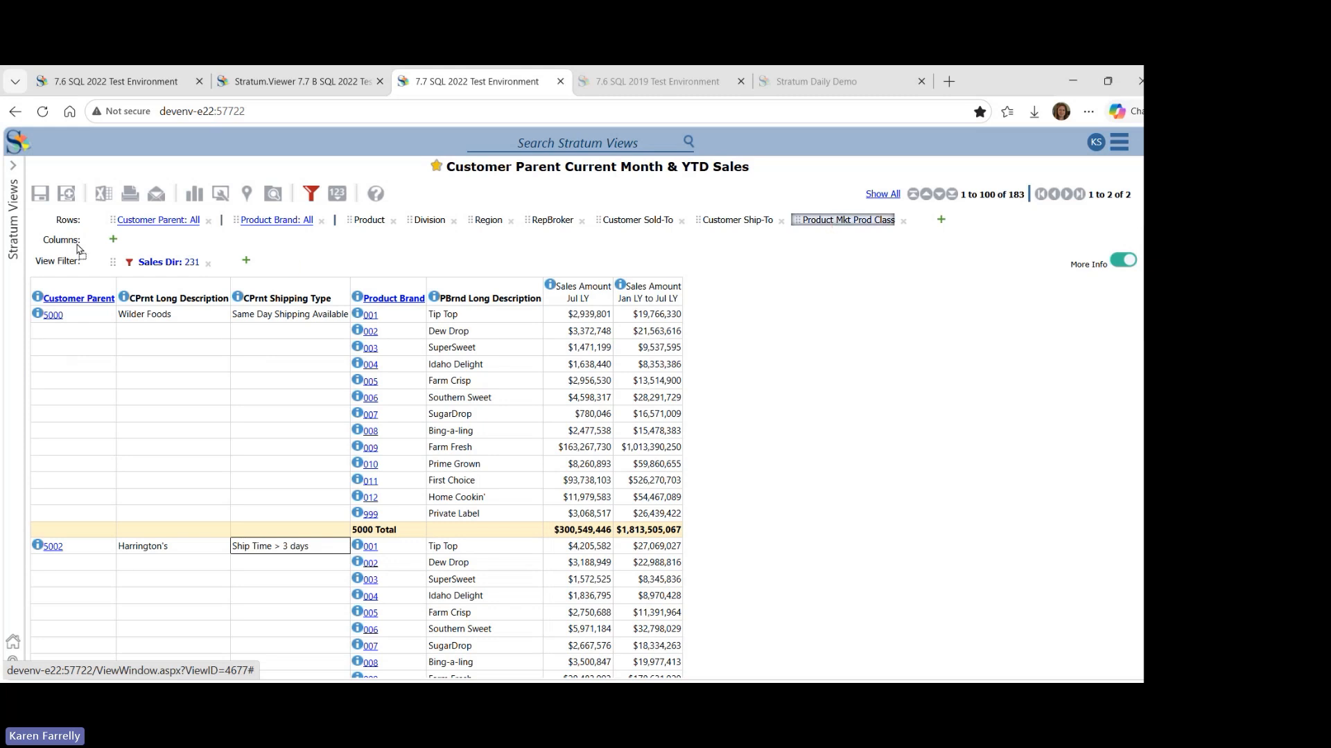
pyautogui.moveTo(65, 223); pyautogui.dragTo(65, 223)
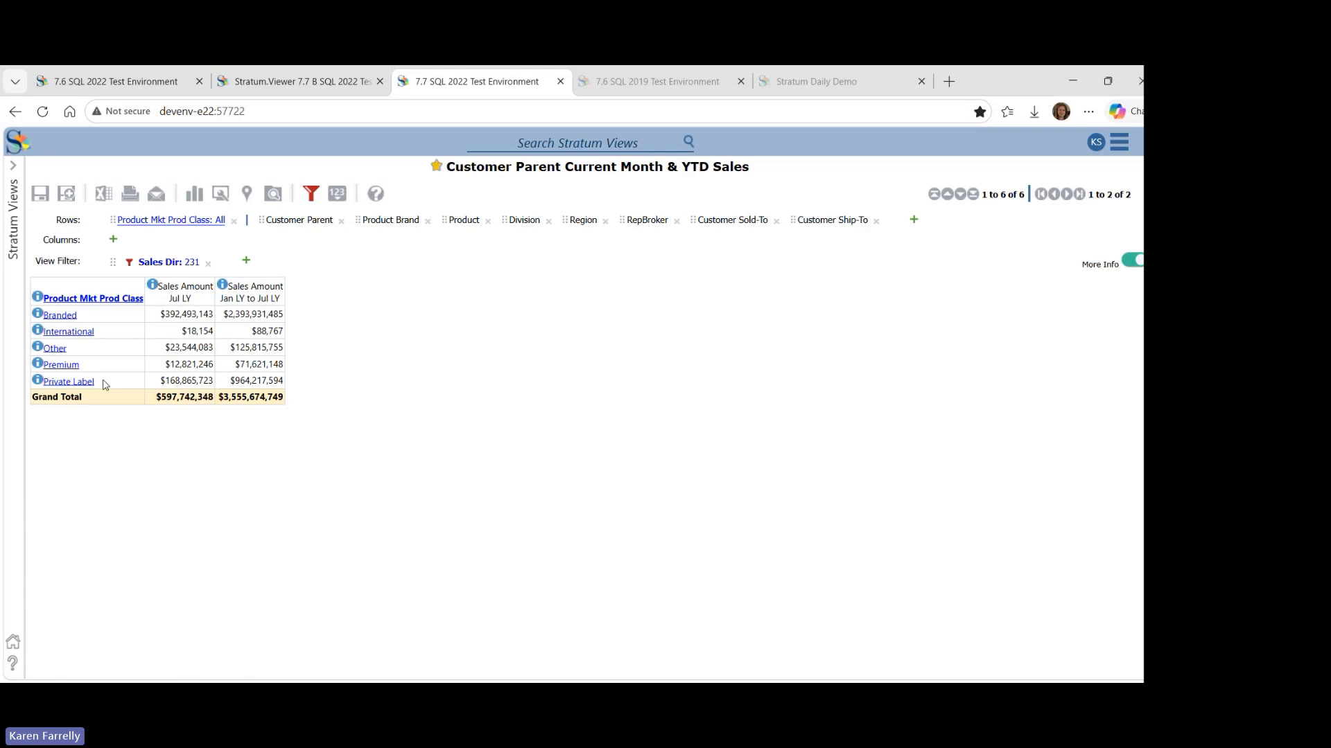
pyautogui.click(106, 299)
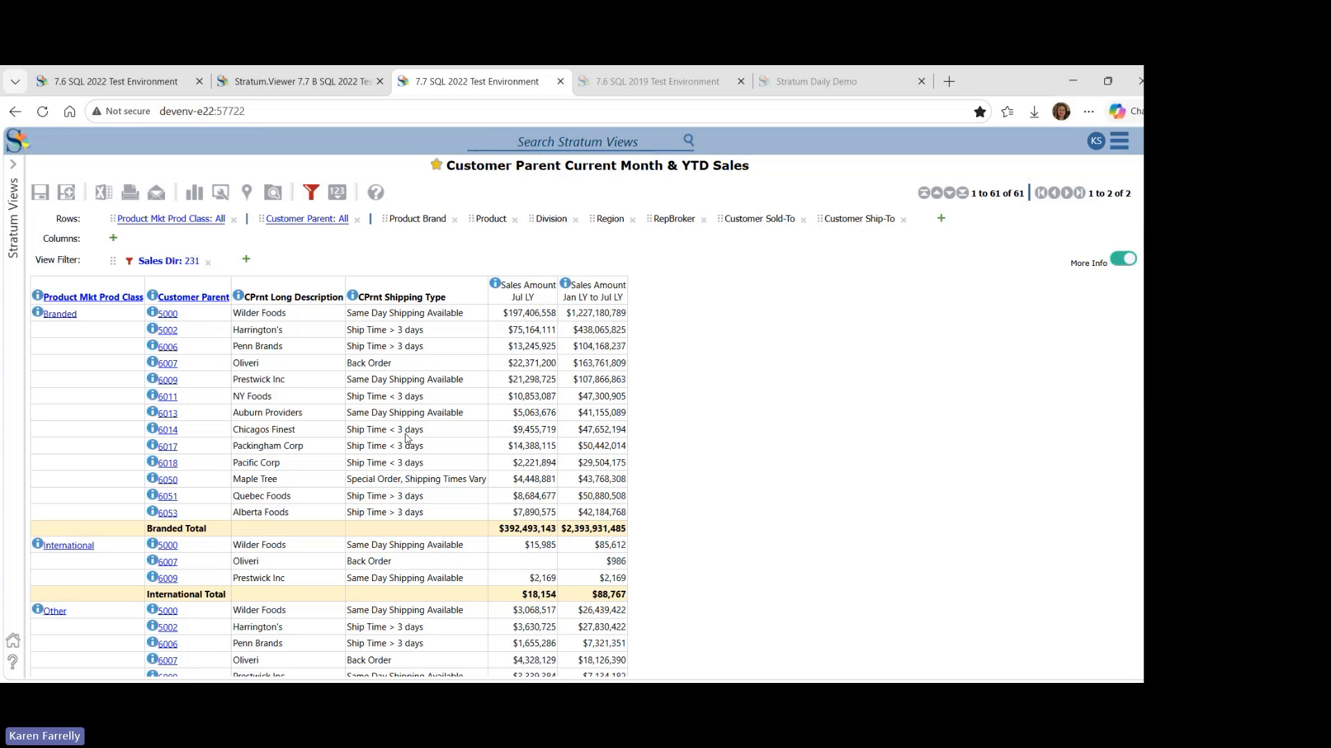
# Switch to the 7.6 SQL 2022 Test Environment and reload the recent view Planning Scenarios - Forecast
pyautogui.click(132, 91)
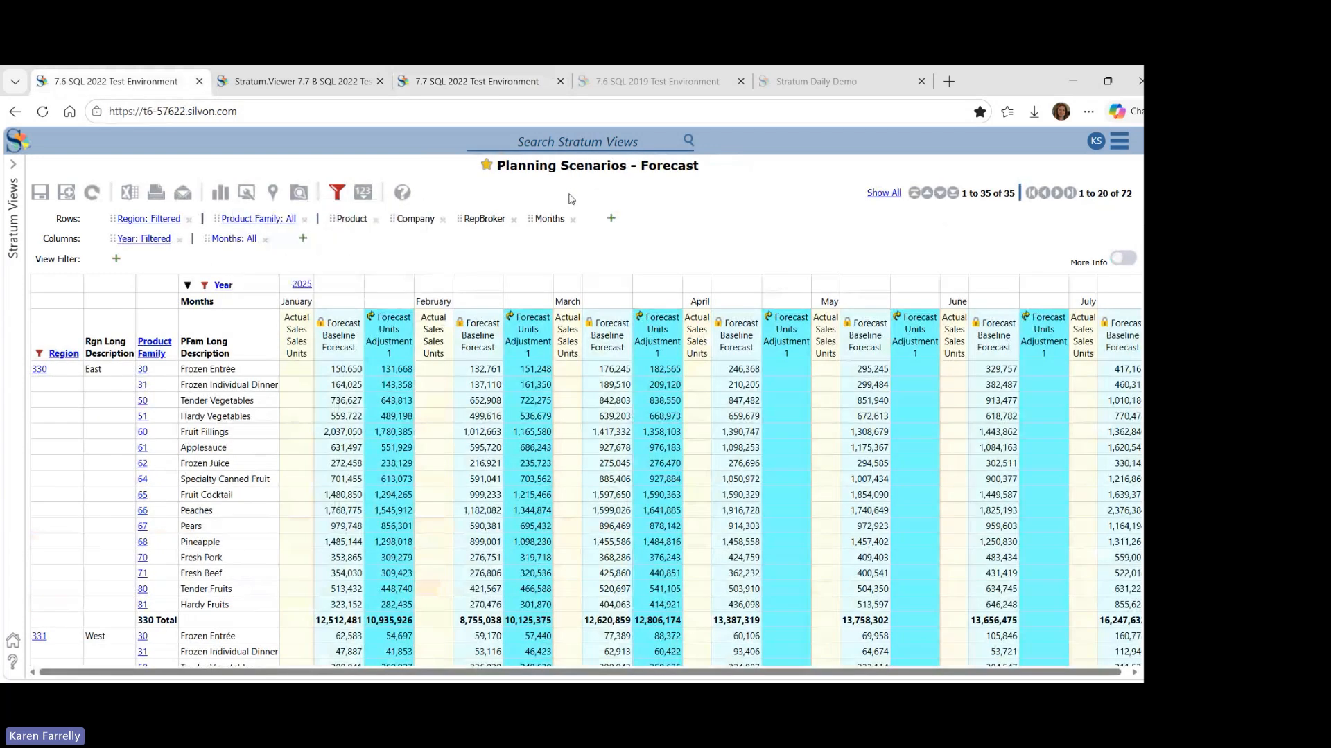
pyautogui.click(12, 183)
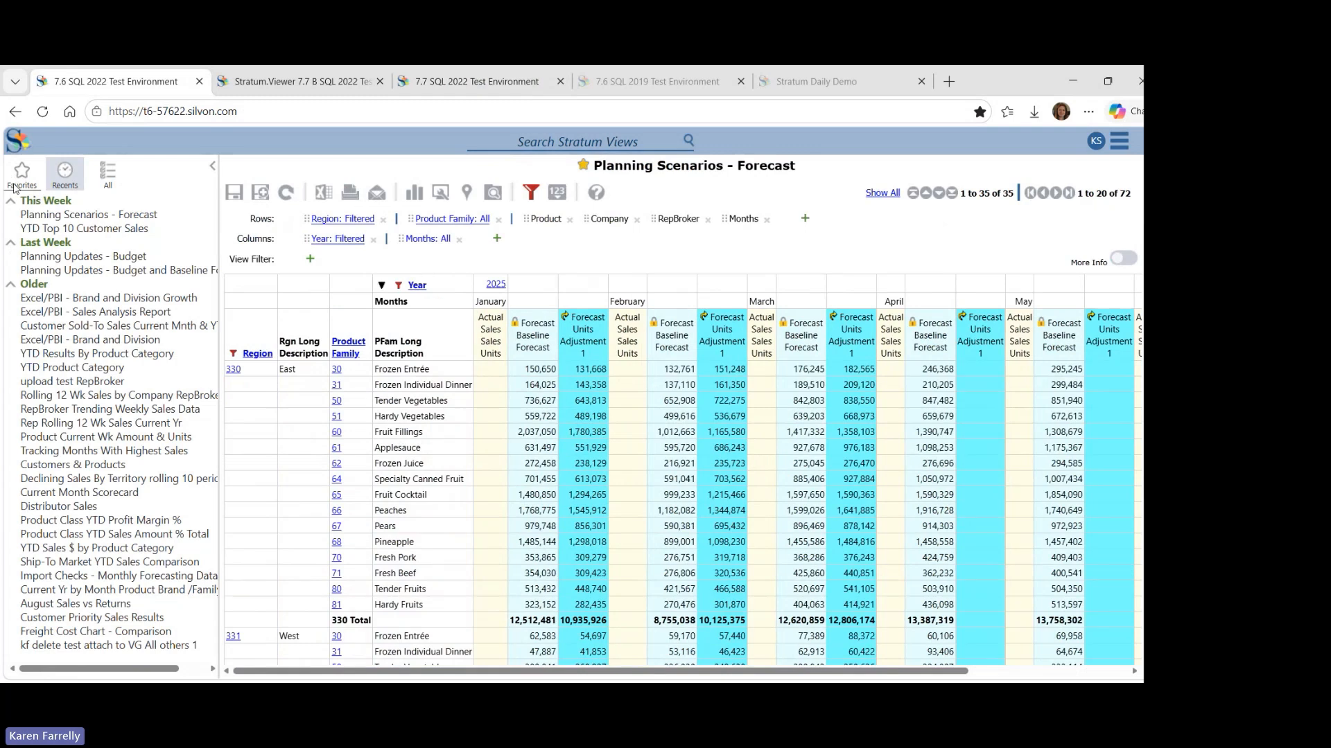
pyautogui.click(63, 217)
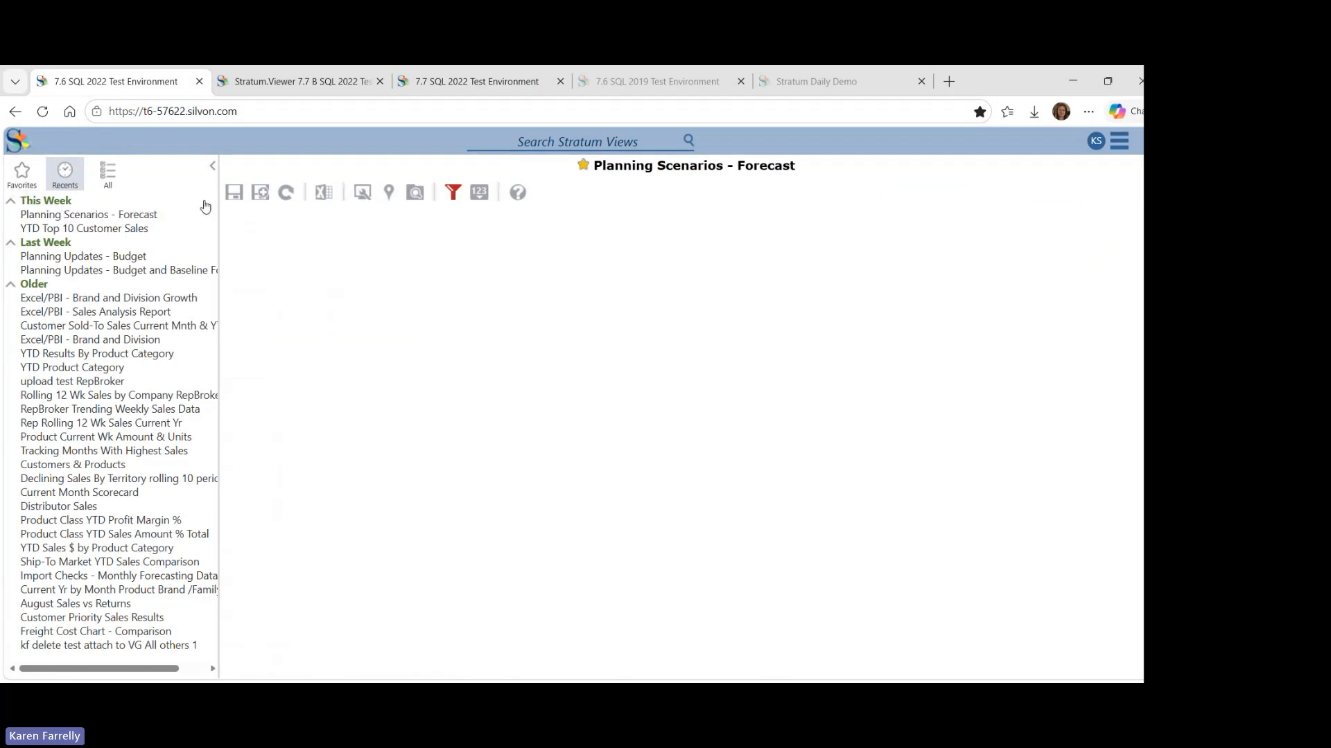
pyautogui.click(213, 166)
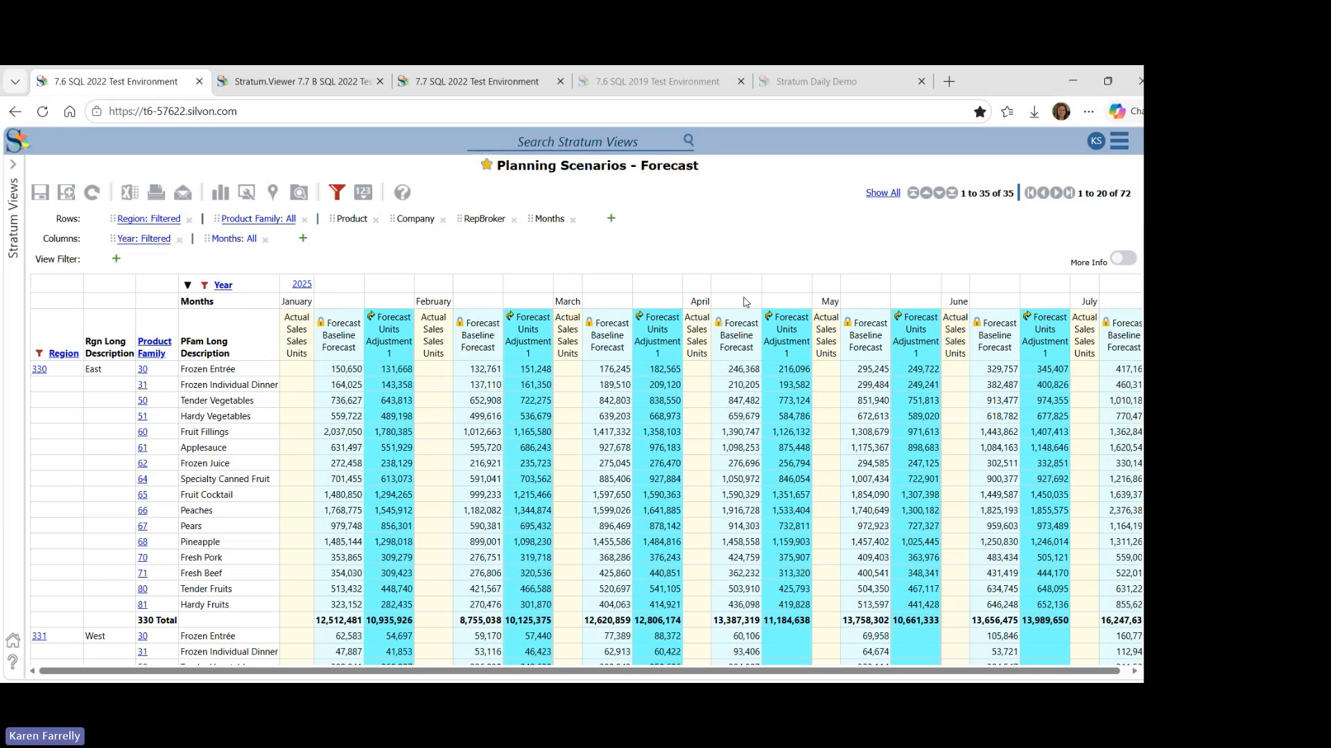
# Set the April 2025 Forecast Units Adjustment 1 for Frozen Individual Dinner in the East region to 183,582
pyautogui.click(802, 389)
pyautogui.click(802, 388)
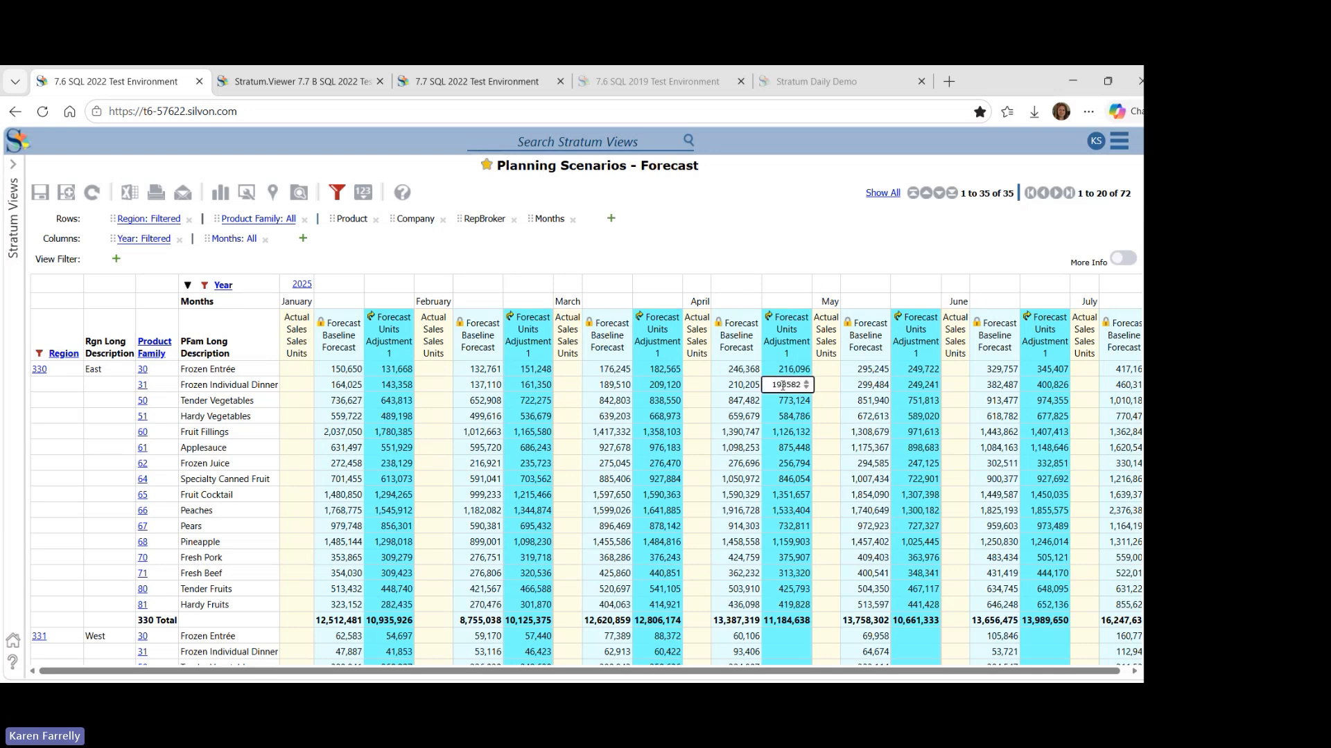
pyautogui.write('8')
pyautogui.click(782, 431)
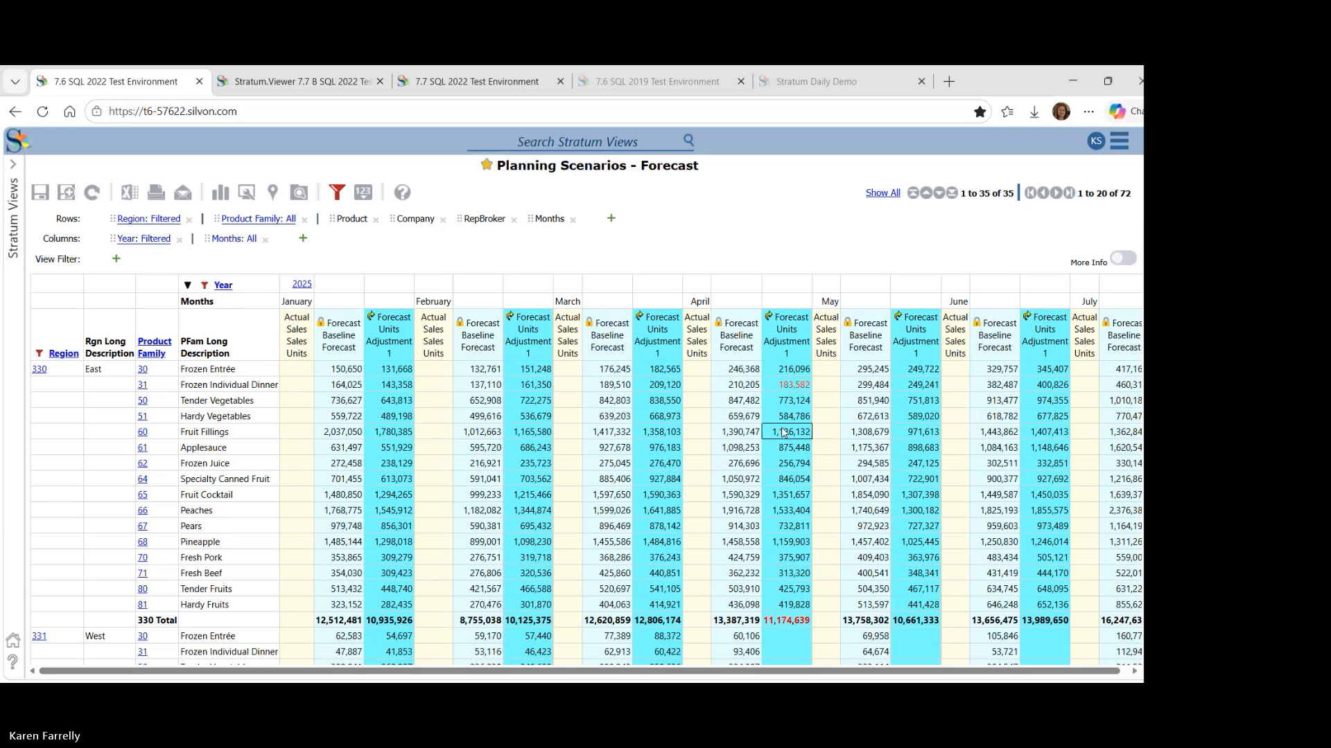
# Lower the April 2025 Forecast Units Adjustment 1 for Fruit Fillings in the East region to 1,126,129
pyautogui.click(802, 434)
pyautogui.click(805, 430)
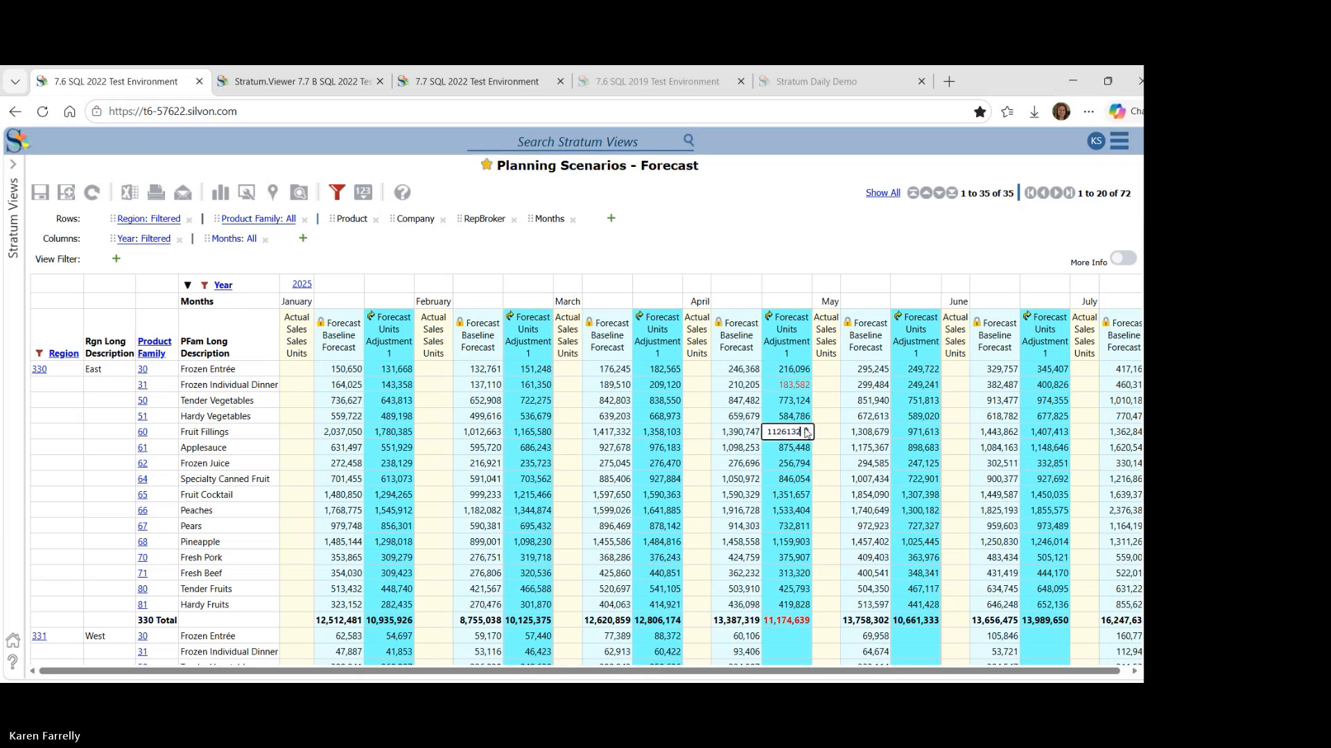
pyautogui.click(806, 435)
pyautogui.click(807, 435)
pyautogui.click(807, 435)
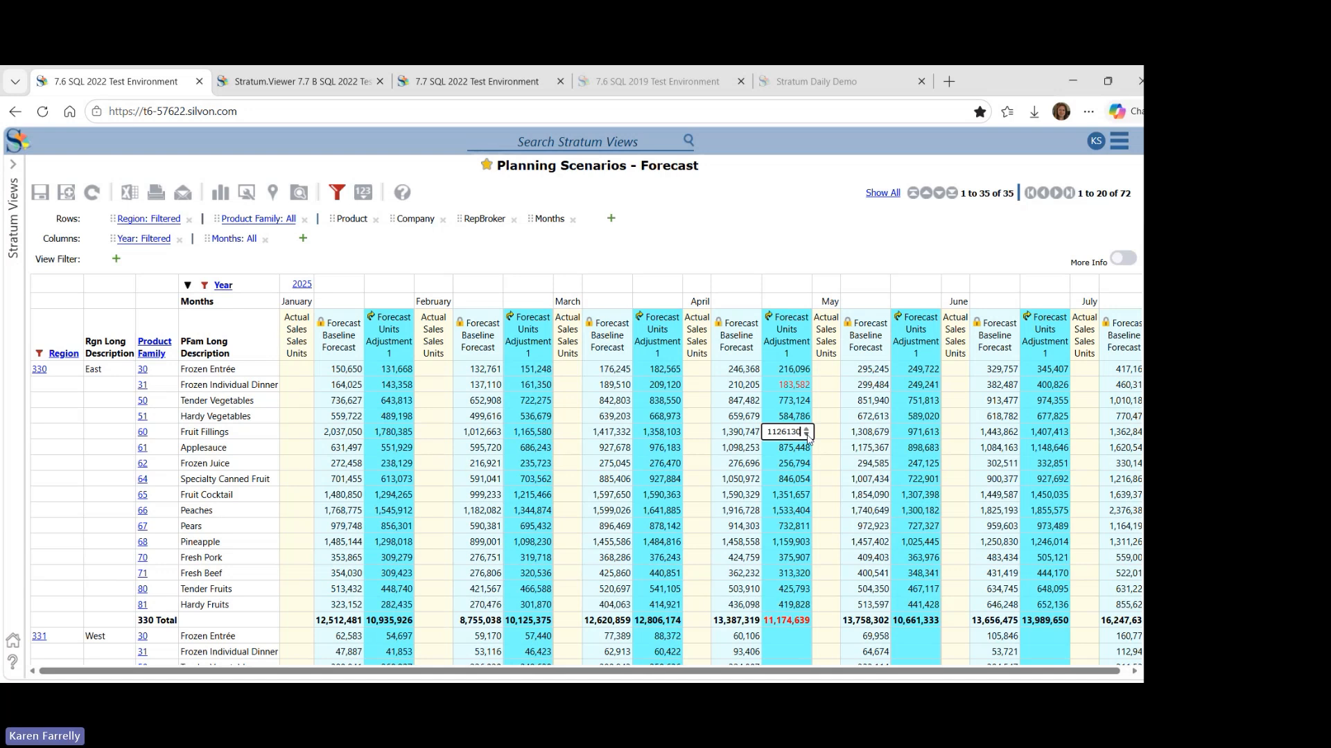
pyautogui.click(802, 452)
# Set the East region's May 2025 total for Forecast Units Adjustment 1 to 12,661,333, spreading the change across its product families
pyautogui.click(922, 622)
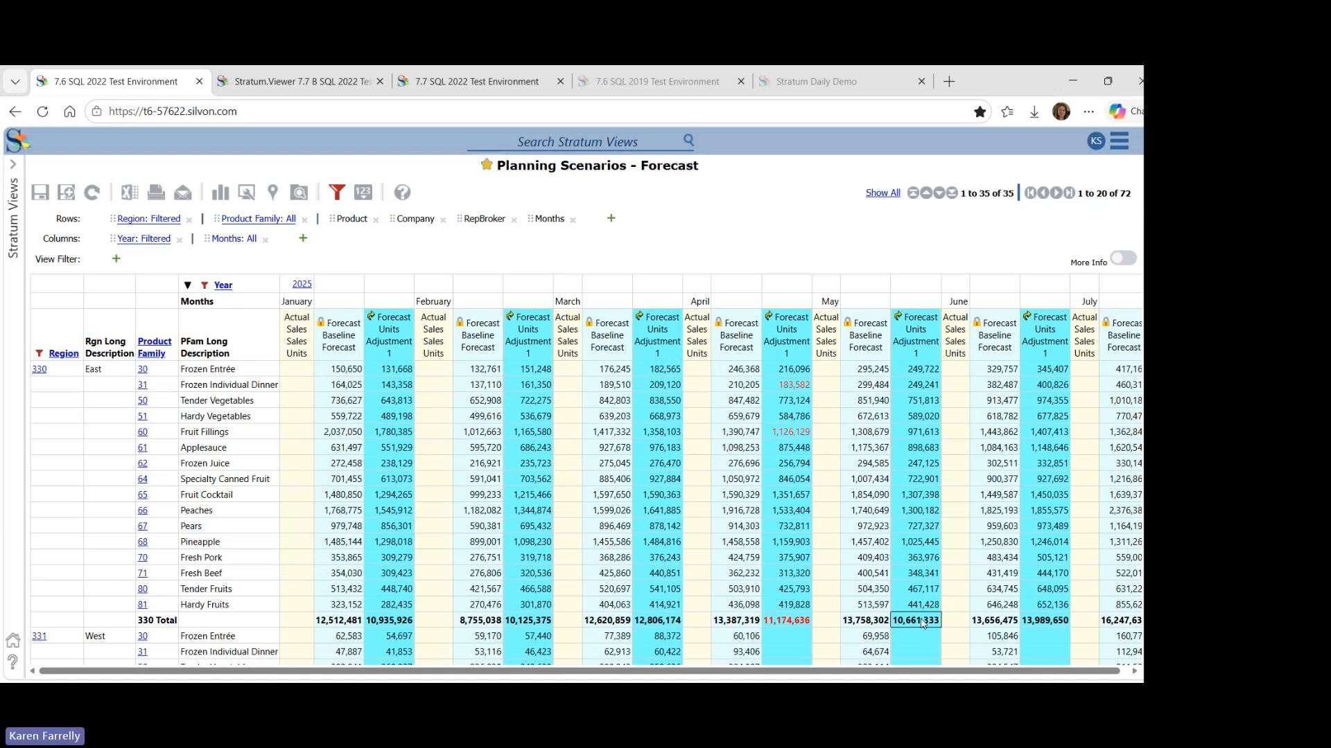
pyautogui.click(908, 622)
pyautogui.moveTo(900, 621); pyautogui.dragTo(897, 621)
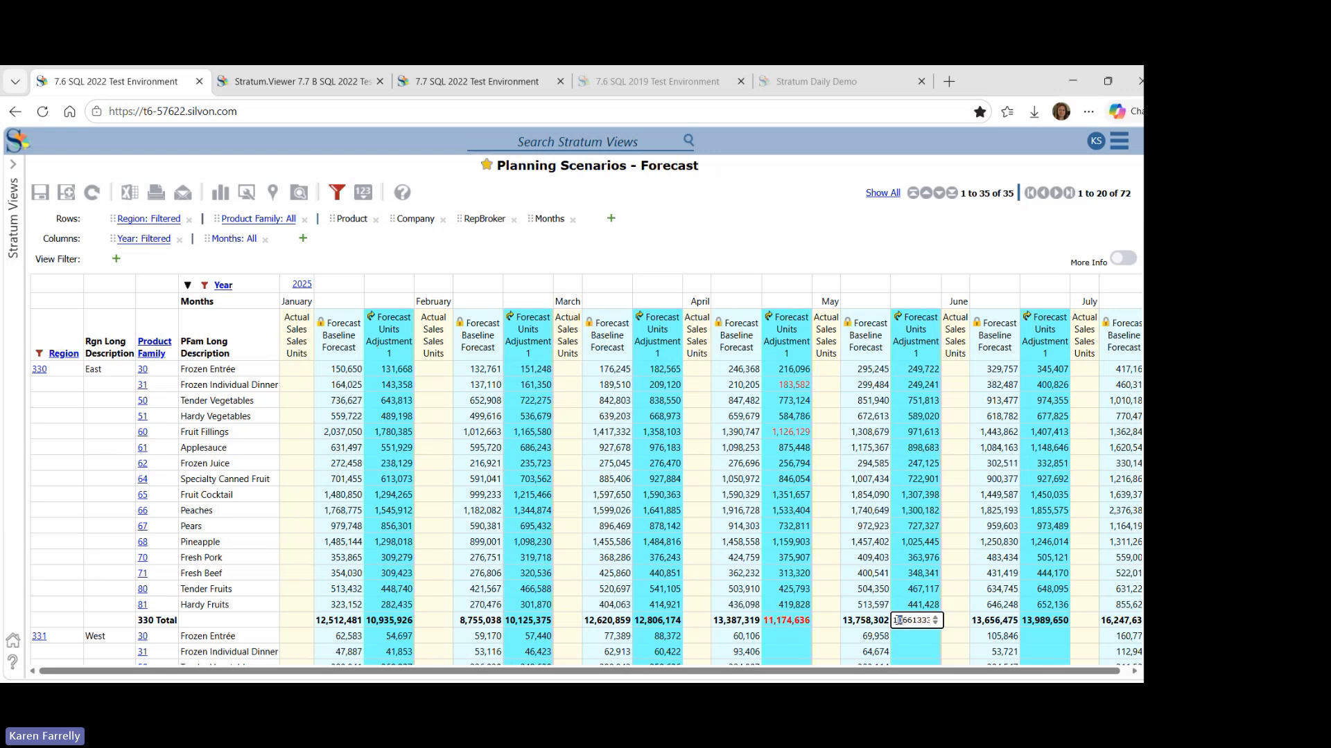
pyautogui.write('2')
pyautogui.click(935, 573)
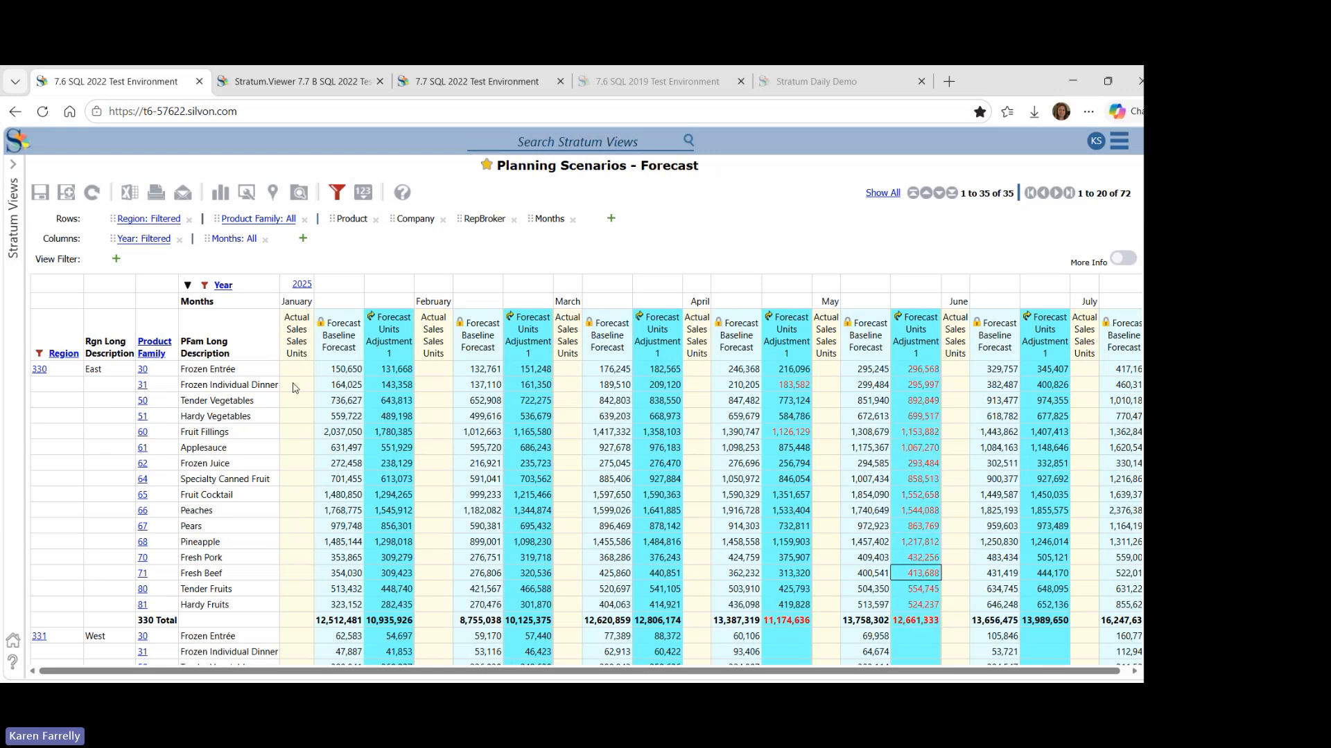
pyautogui.click(90, 192)
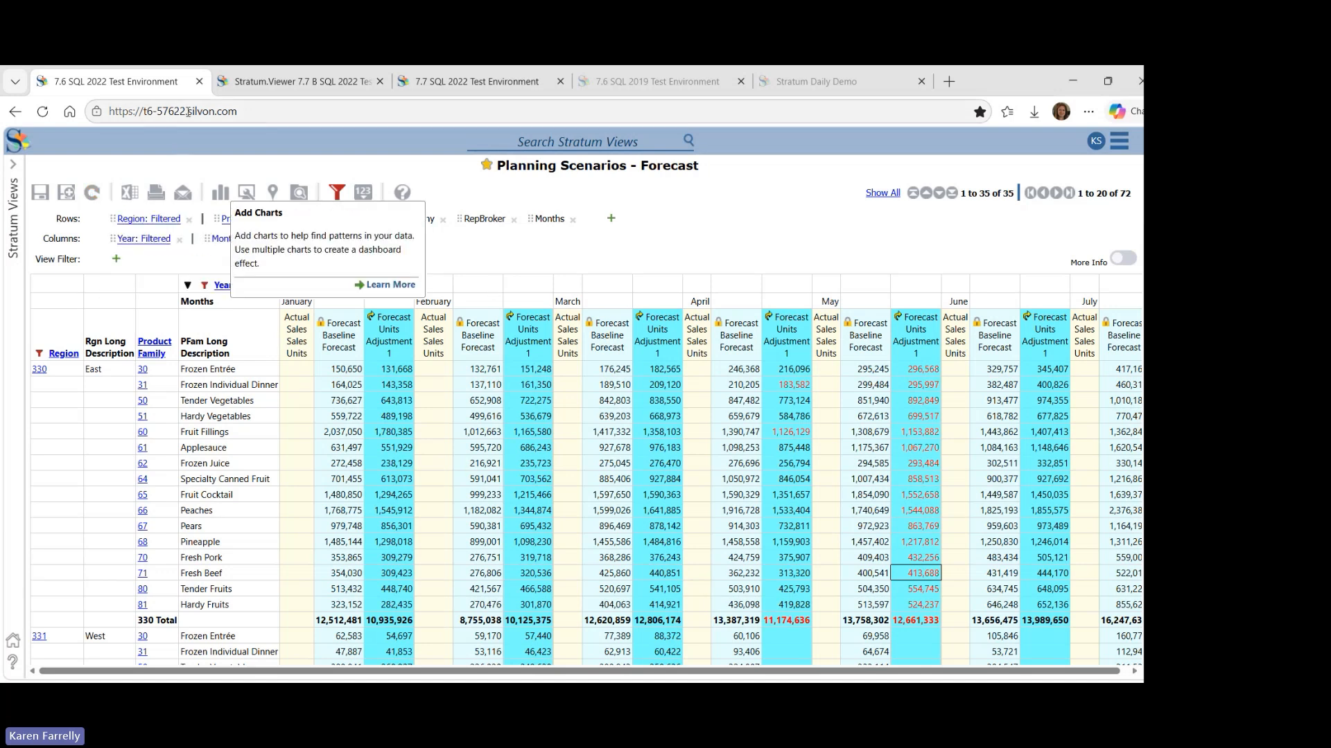
# Glance at the Imported Budget Data For Future Planning view and return to Customer Parent Current Month & YTD Sales
pyautogui.hotkey('ctrl', 'Tab')
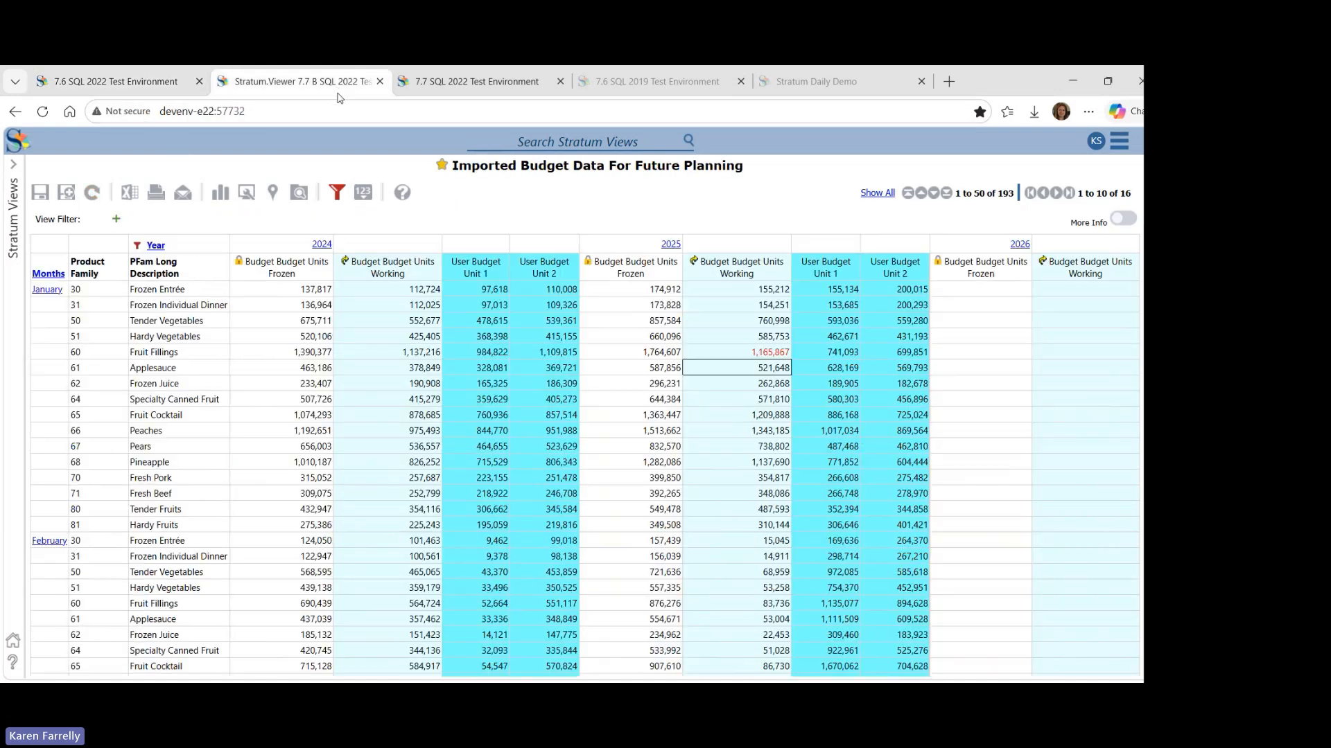
pyautogui.click(443, 85)
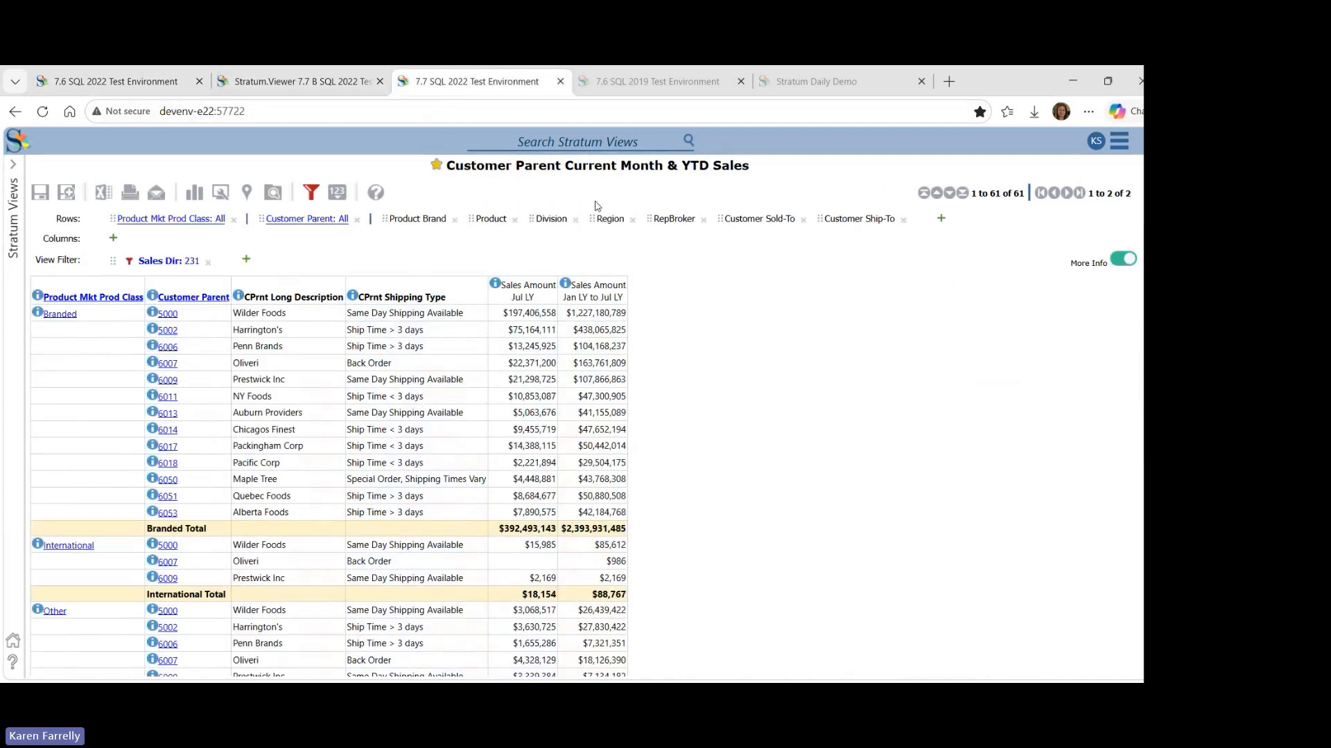